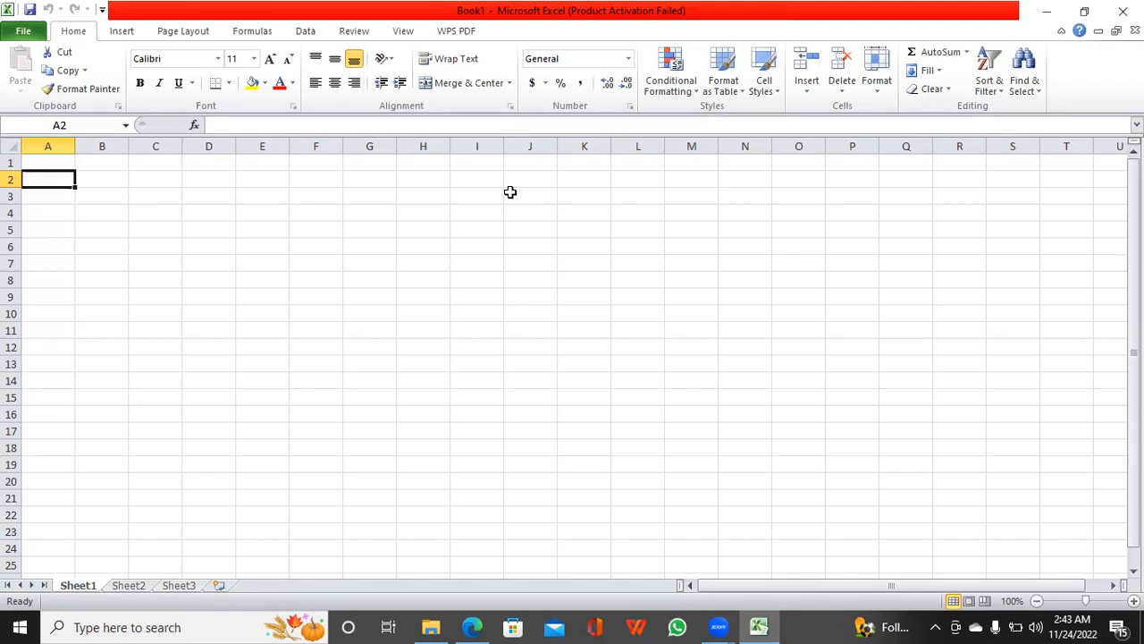
key(Right)
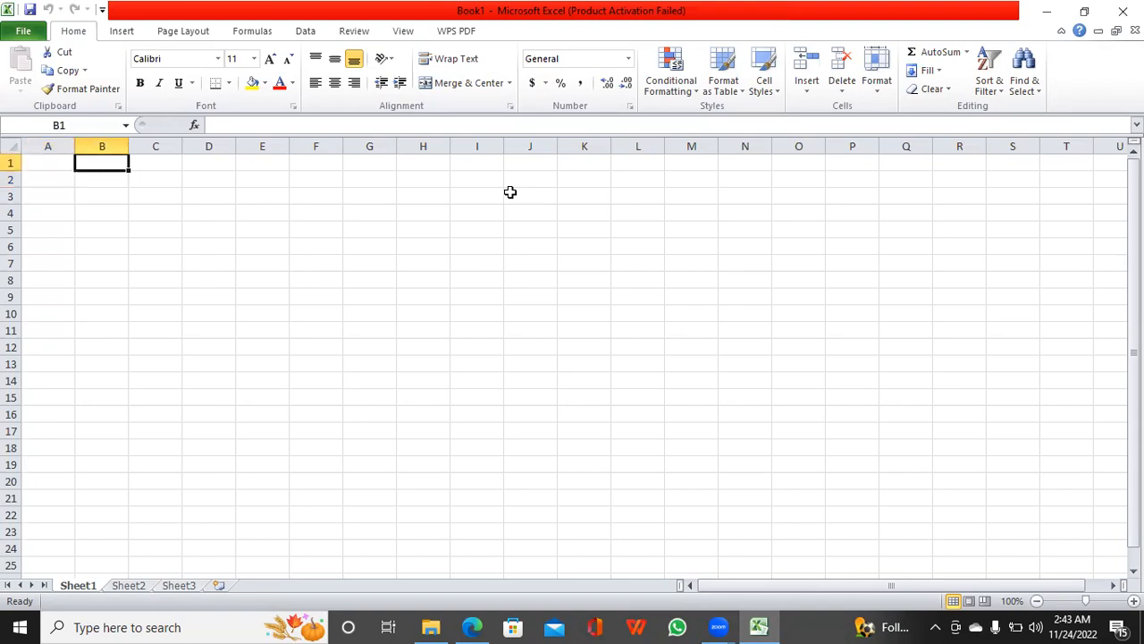
key(ctrl+space)
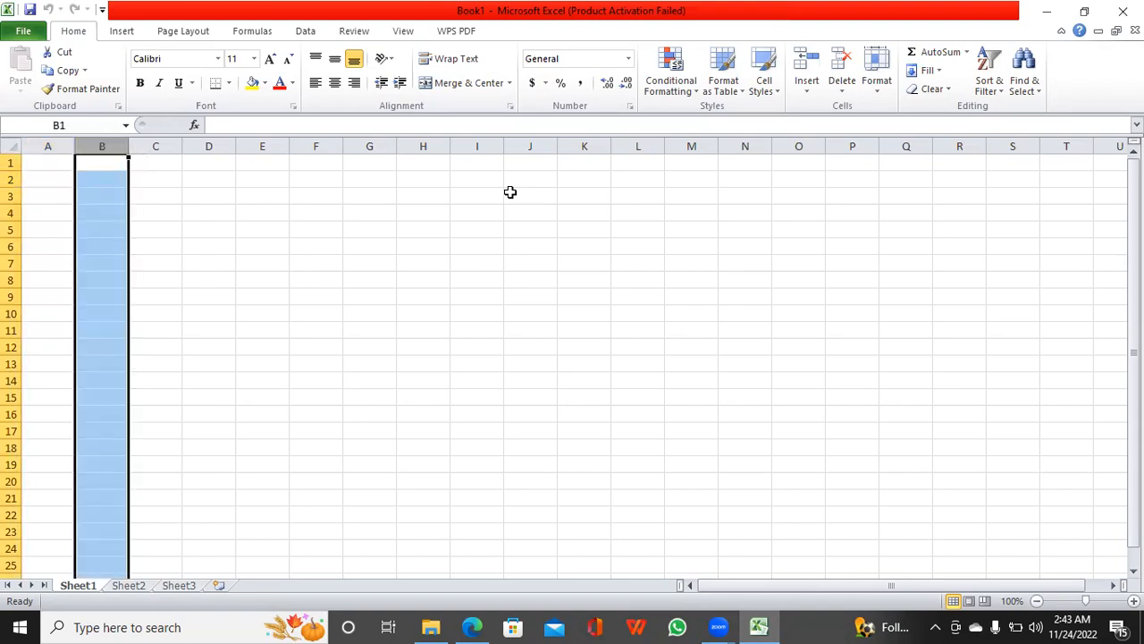
key(ctrl+Down)
key(ctrl+Up)
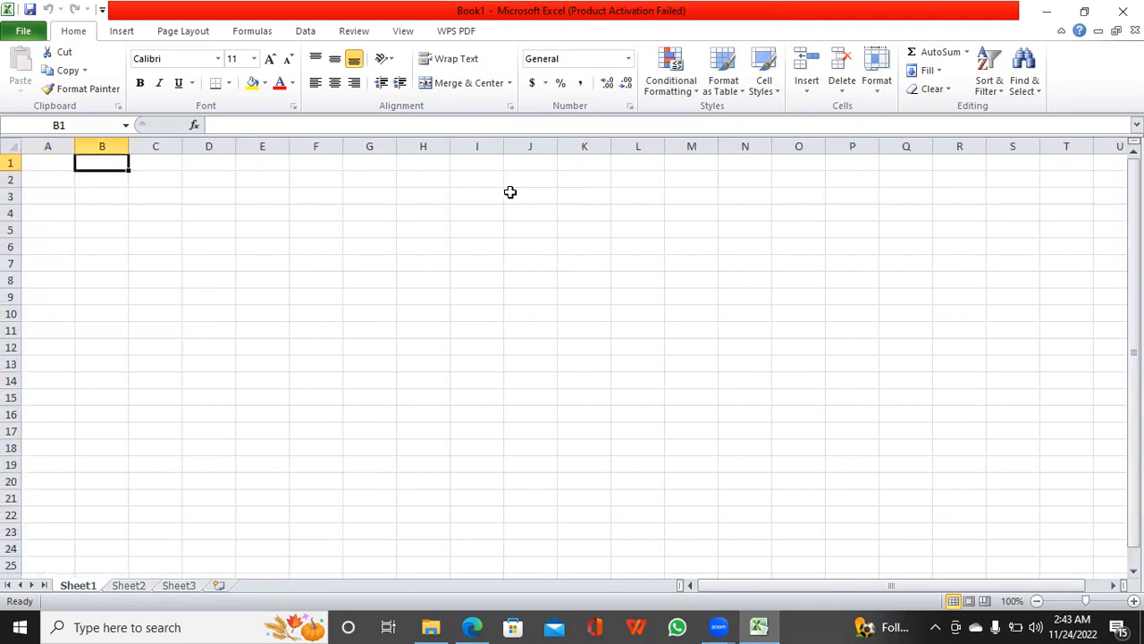
Fill cells B1 through B21 with yellow to mark out a column.
key(shift+Down)
key(shift+Down)
key(shift+Down)
key(shift+Down)
key(shift+Down)
key(shift+Down)
key(shift+Down)
key(shift+Down)
key(shift+Down)
key(shift+Down)
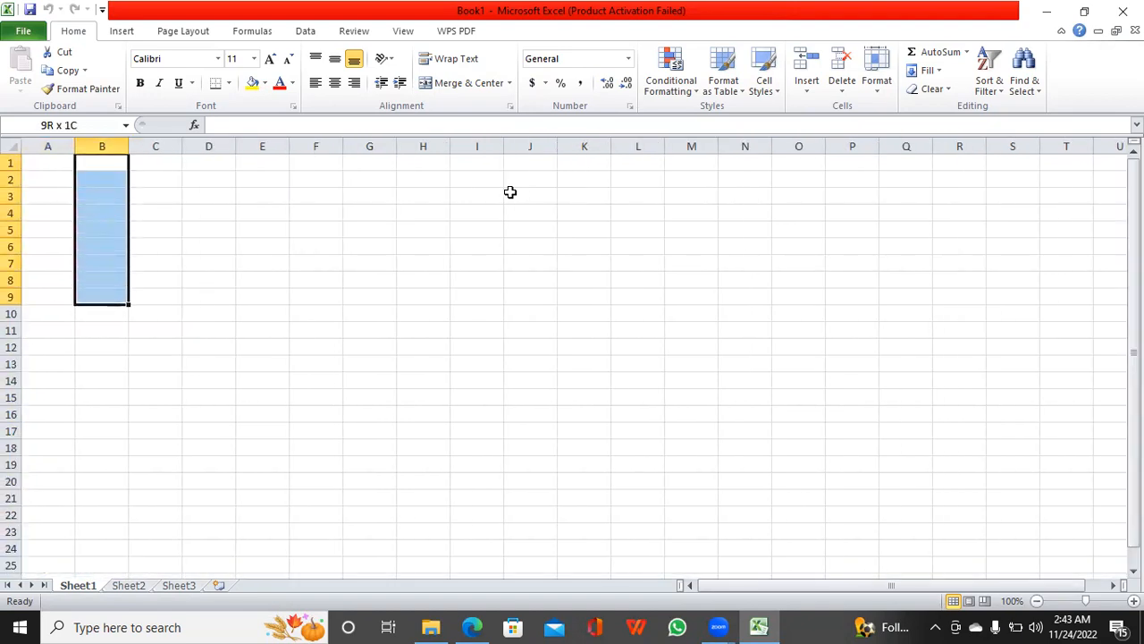
key(shift+Down)
key(shift+Down)
key(shift+Down)
key(shift+Down)
key(shift+Down)
key(shift+Down)
key(shift+Down)
key(shift+Down)
key(shift+Down)
key(shift+Down)
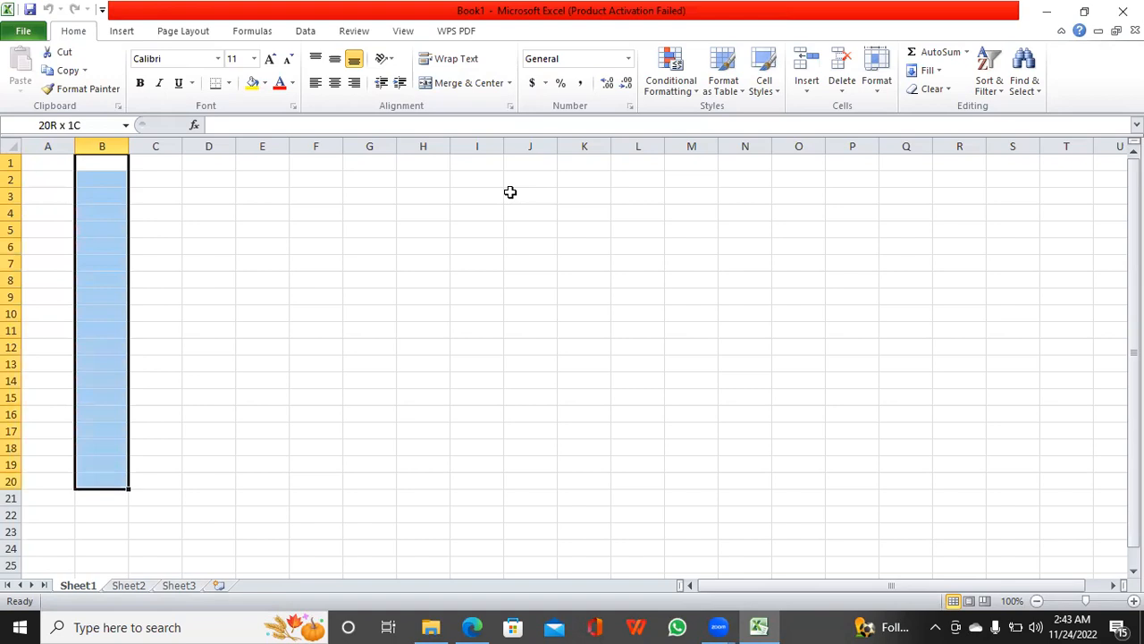
click(252, 83)
click(382, 480)
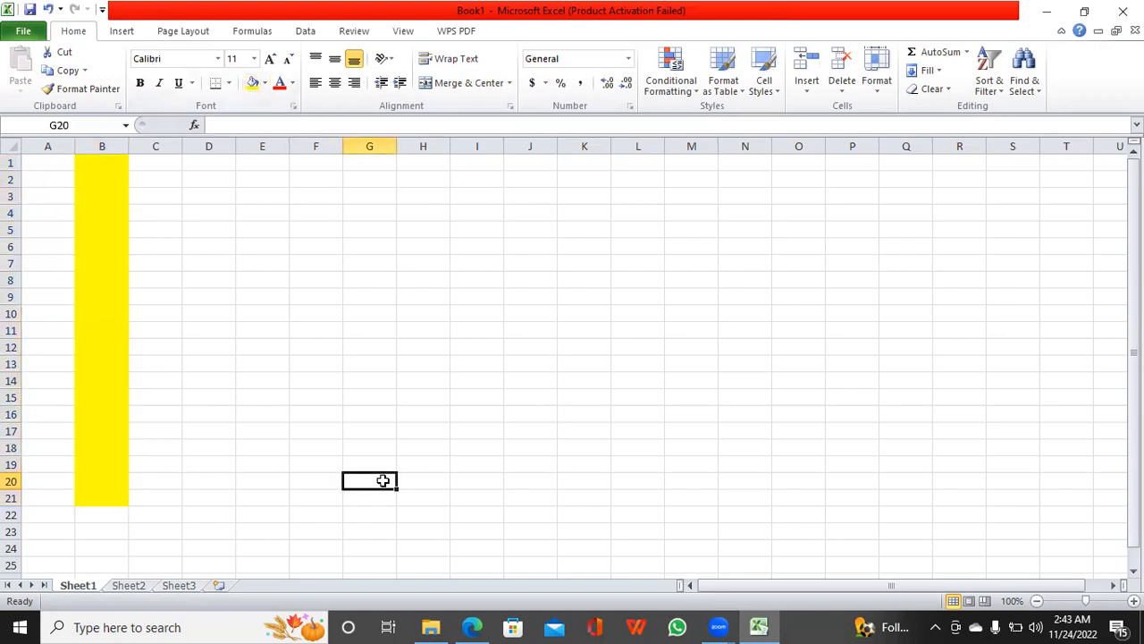
Fill cells A8 through I8 with the standard red colour to mark out a row.
click(32, 277)
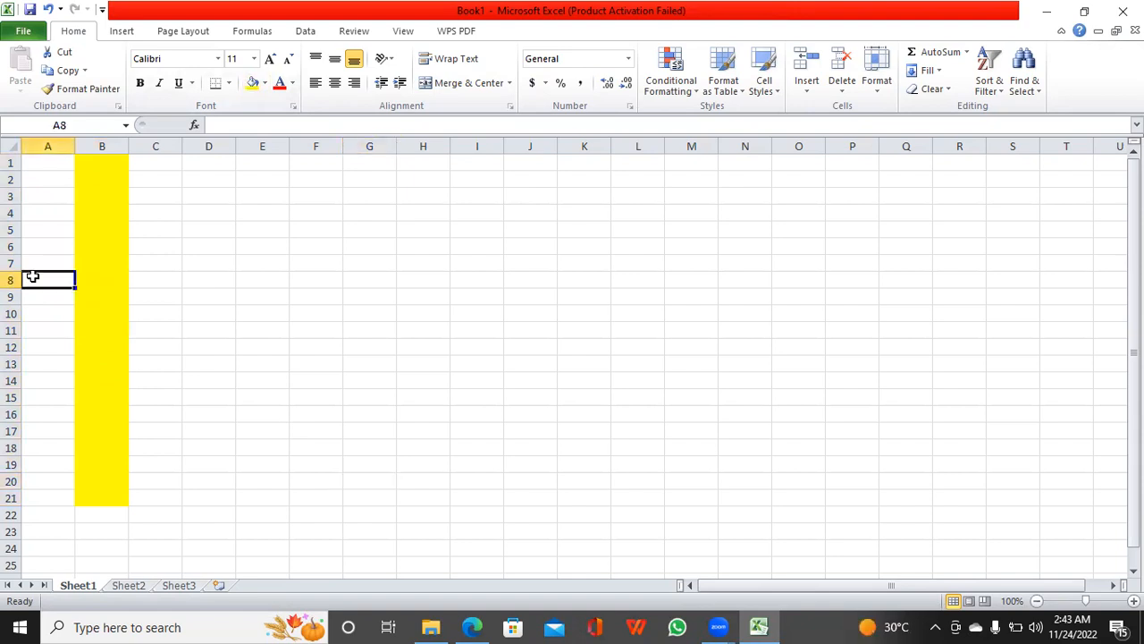
key(shift+Right)
key(shift+Right)
key(shift+Right)
key(shift+Right)
key(shift+Right)
key(shift+Right)
key(shift+Right)
key(shift+Right)
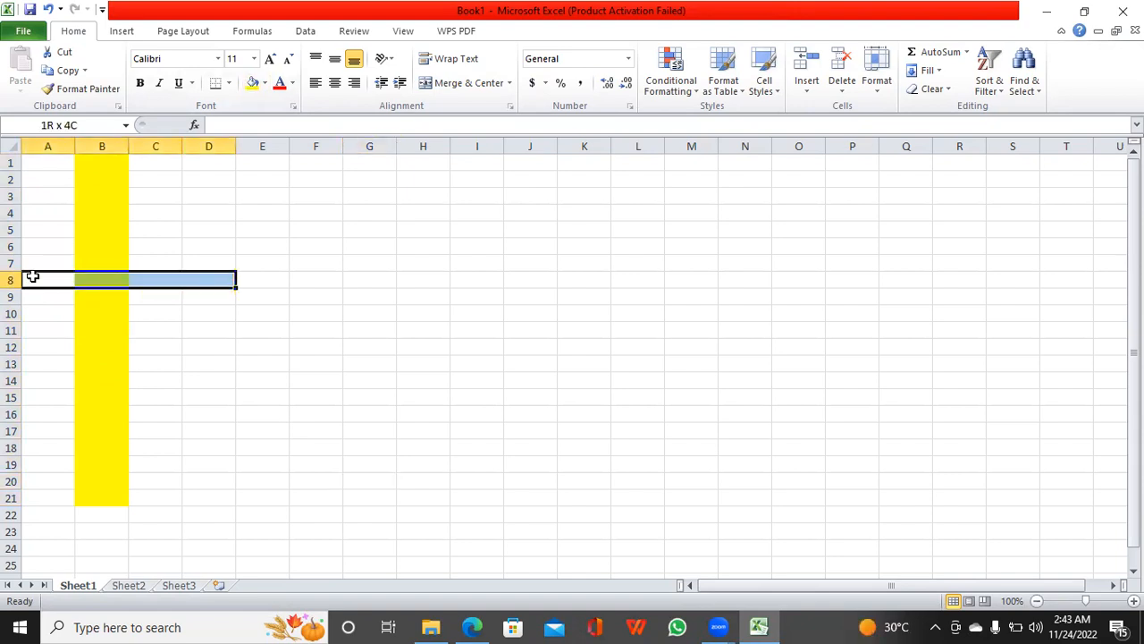
click(265, 83)
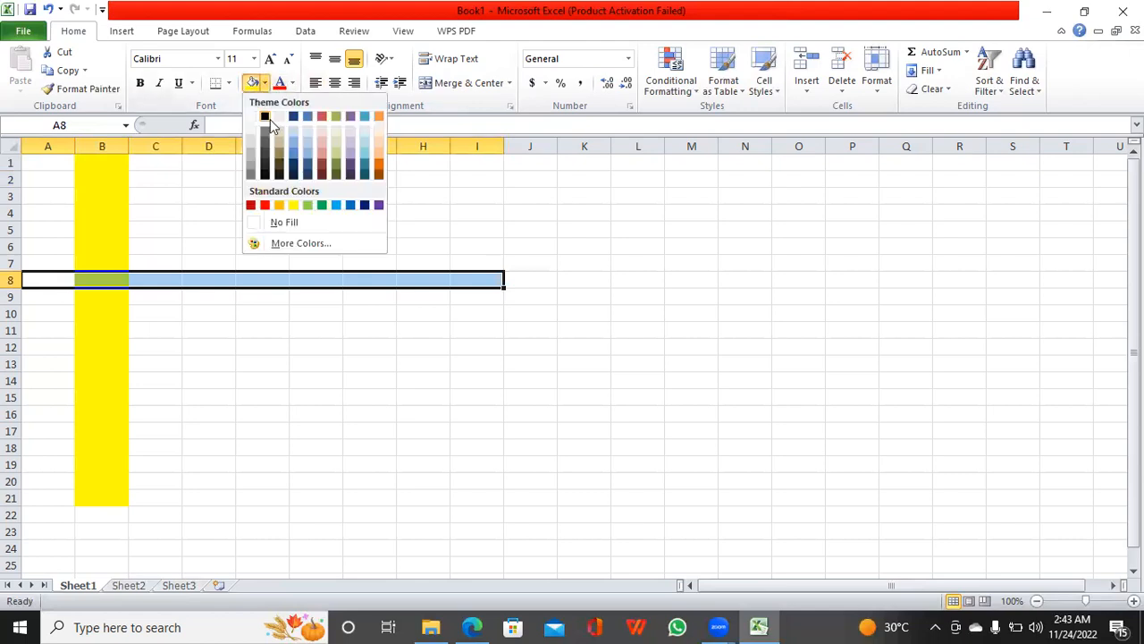
click(264, 205)
click(497, 468)
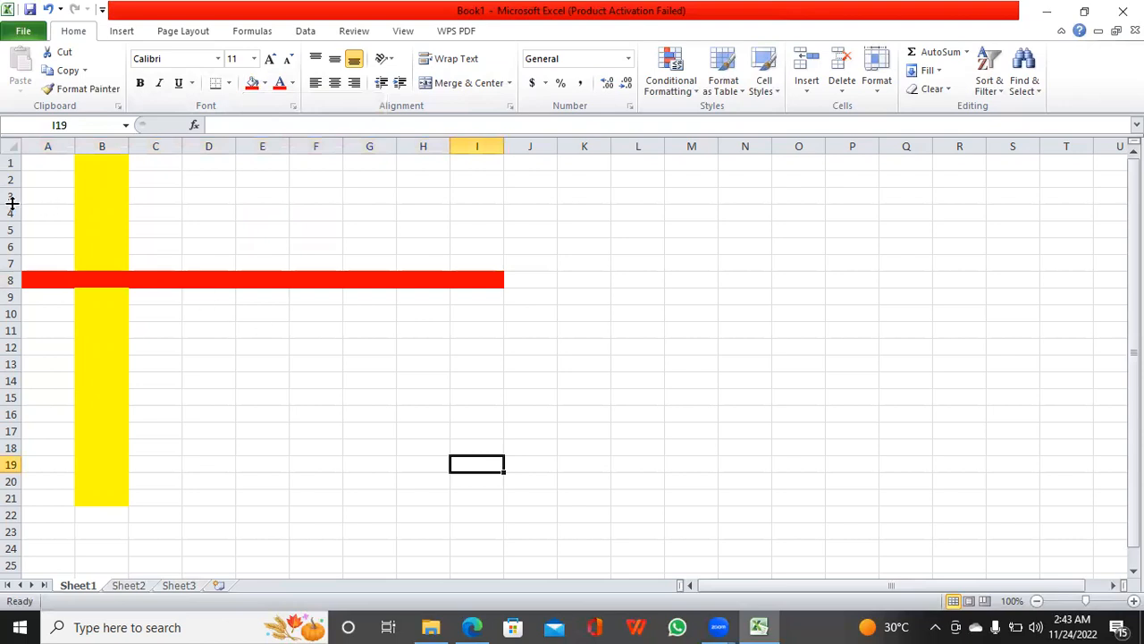
Label the yellow column "columns" in cell B1 and the red row "rows" in cell A8.
click(96, 225)
click(96, 167)
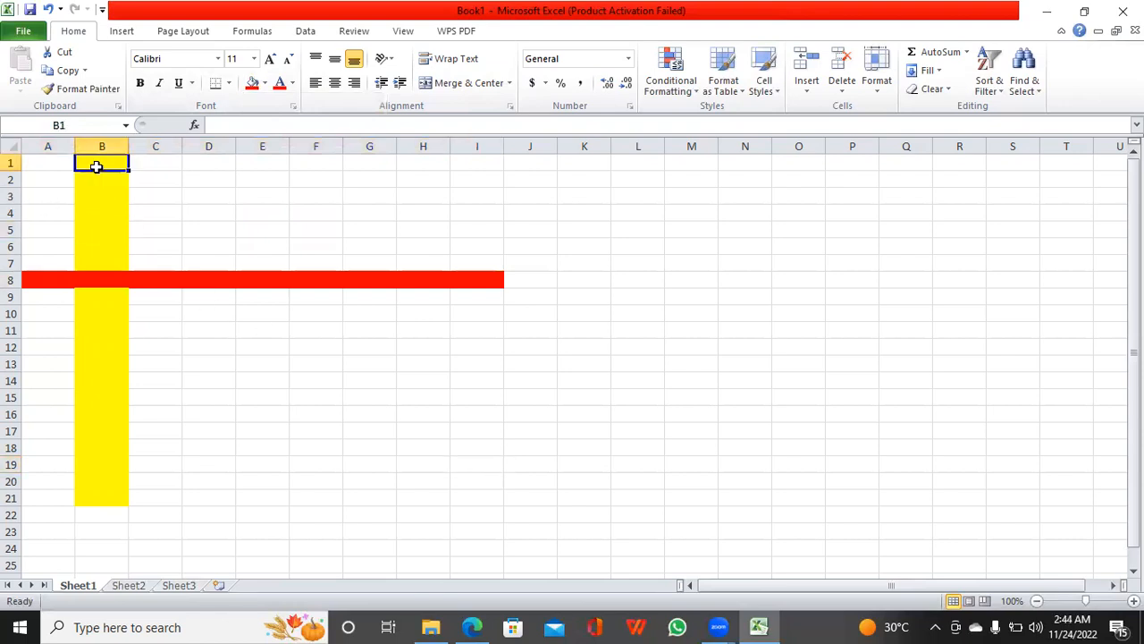
text(columns)
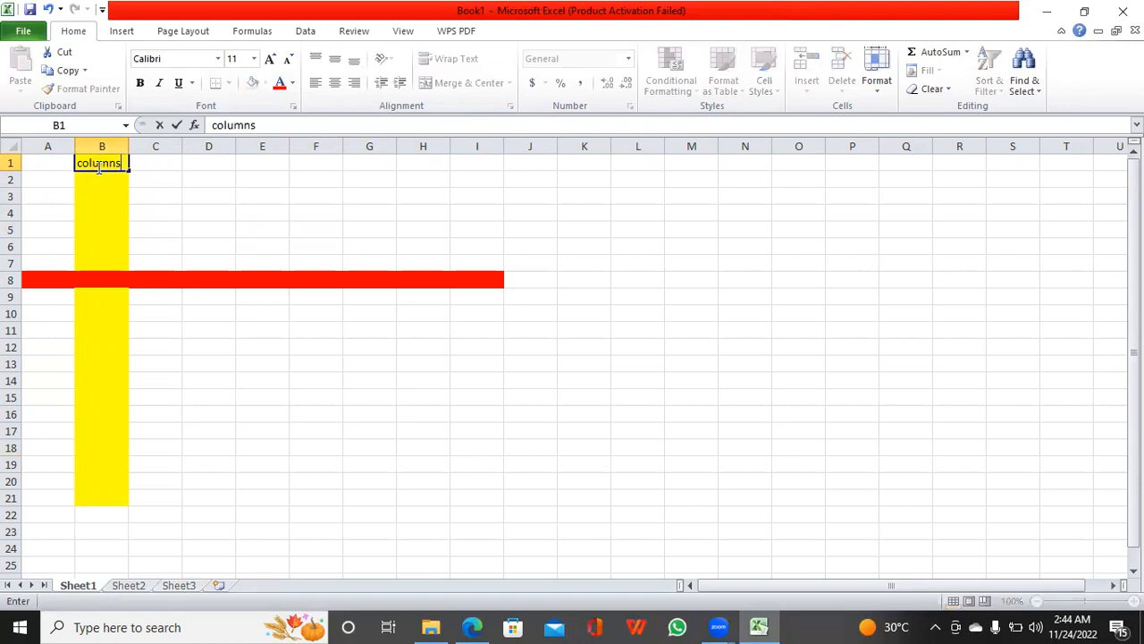
click(36, 280)
text(ro)
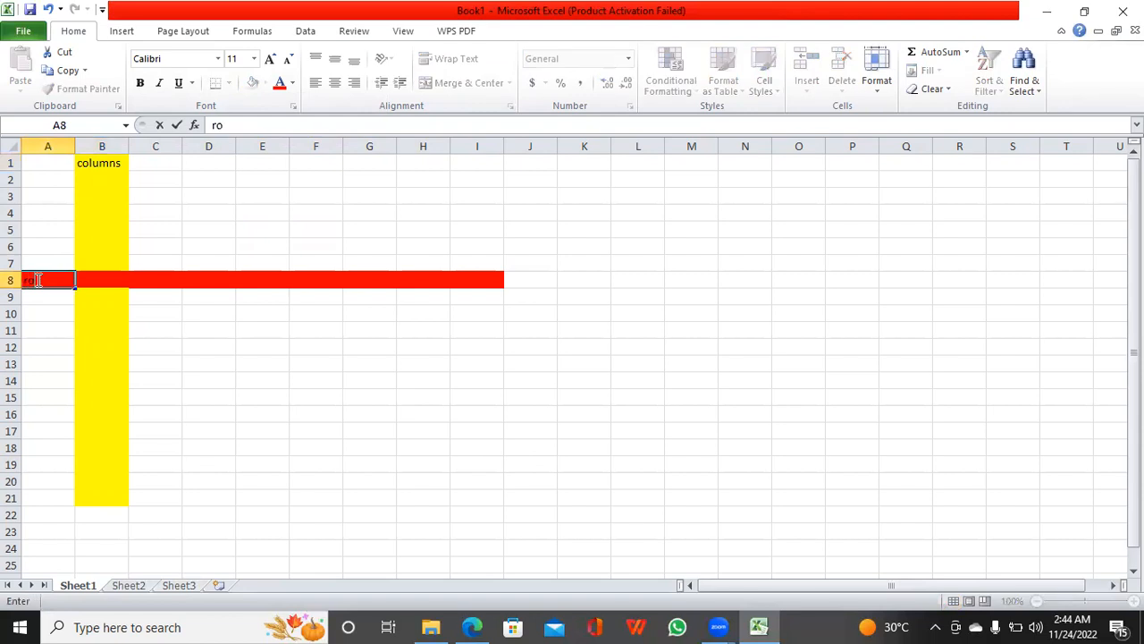
text(ws)
click(154, 354)
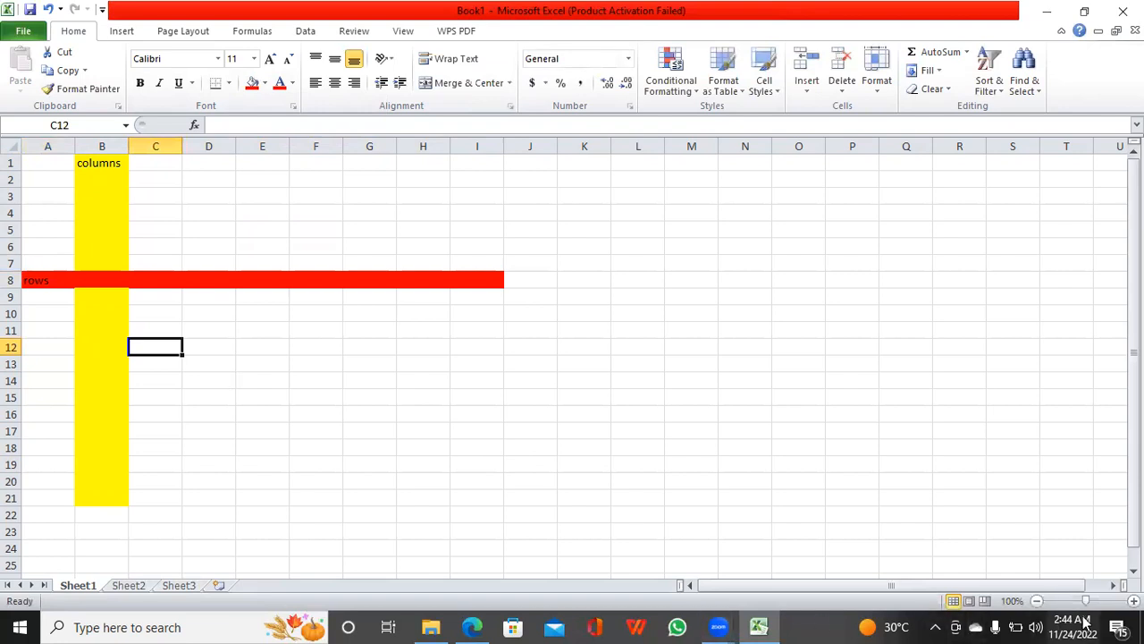
Enlarge the worksheet display to 160% with row 1 in view.
click(1133, 601)
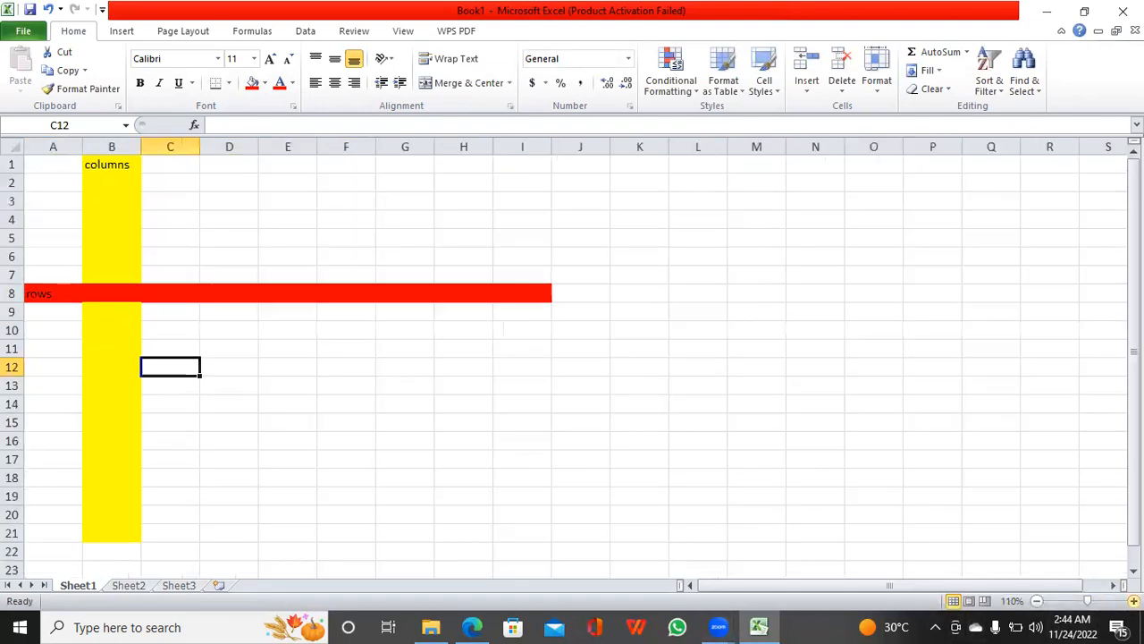
click(1134, 600)
click(1134, 600)
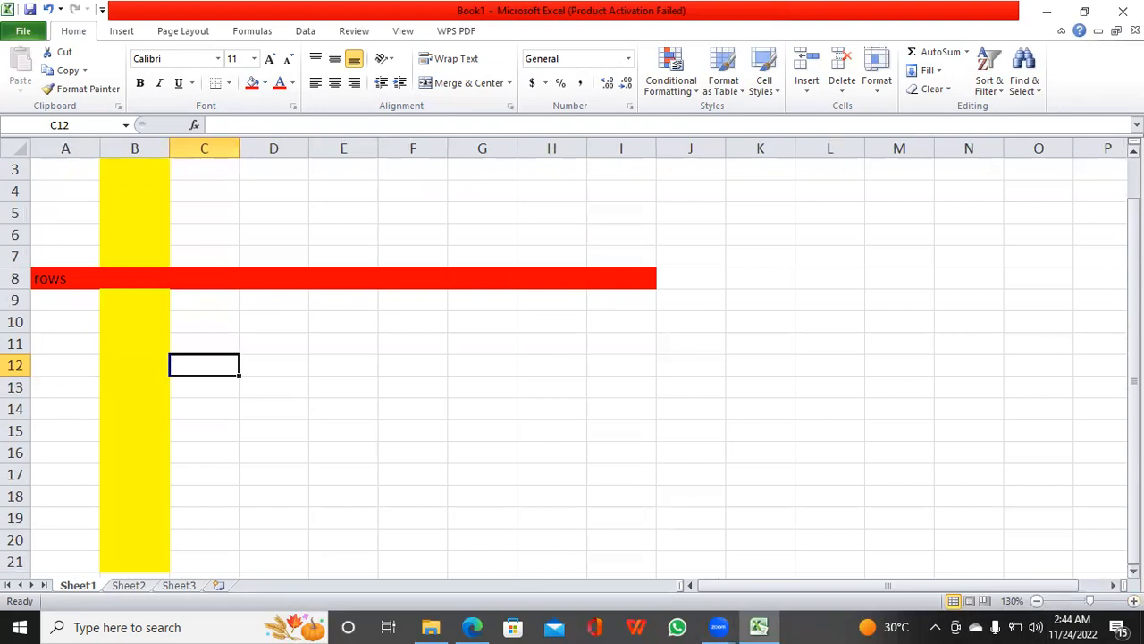
scroll(572, 367, up, 1)
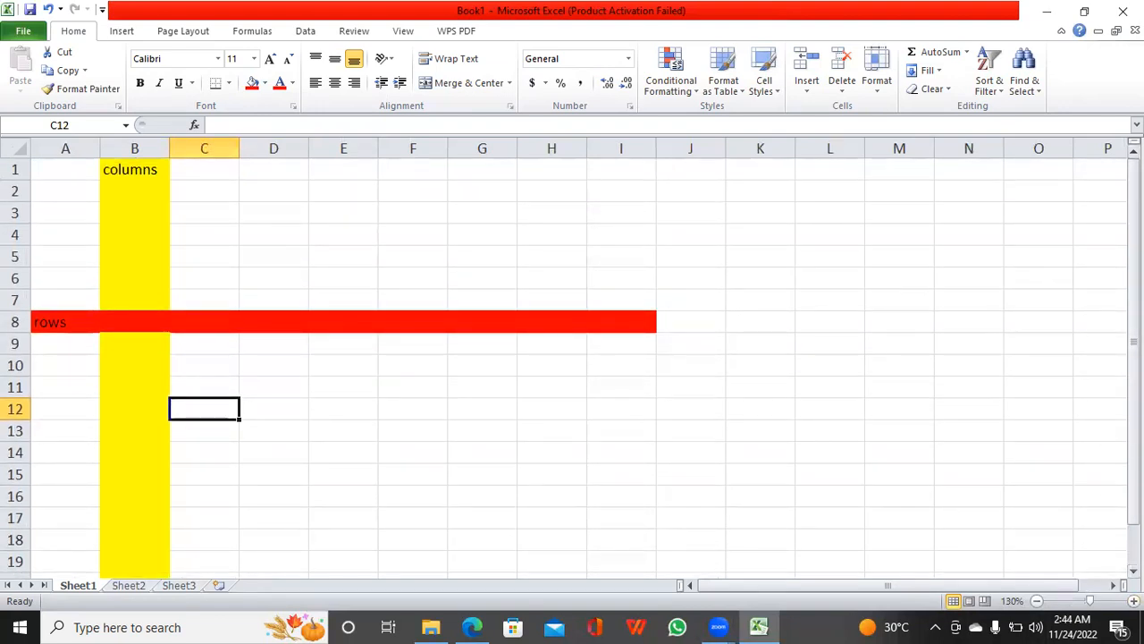
scroll(572, 358, up, 2)
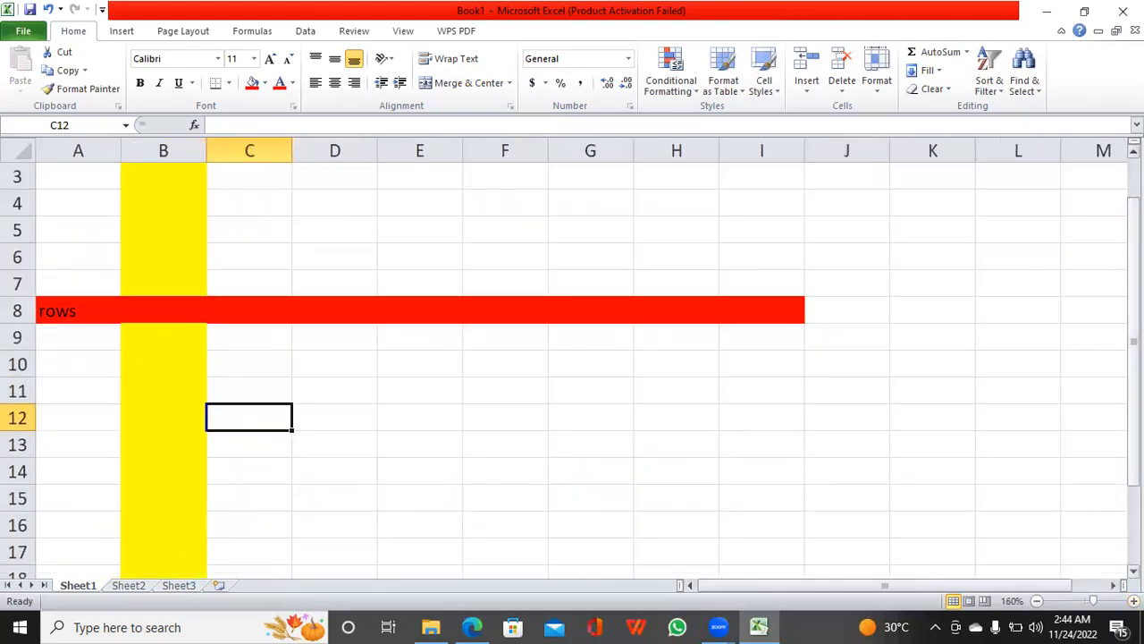
scroll(572, 357, up, 1)
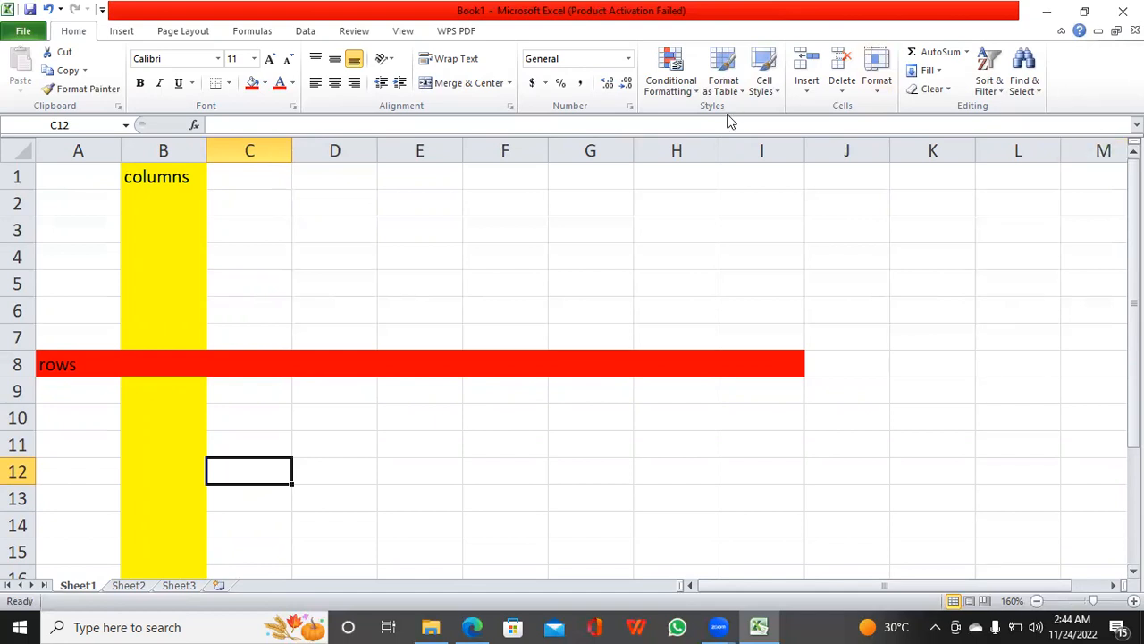
click(162, 231)
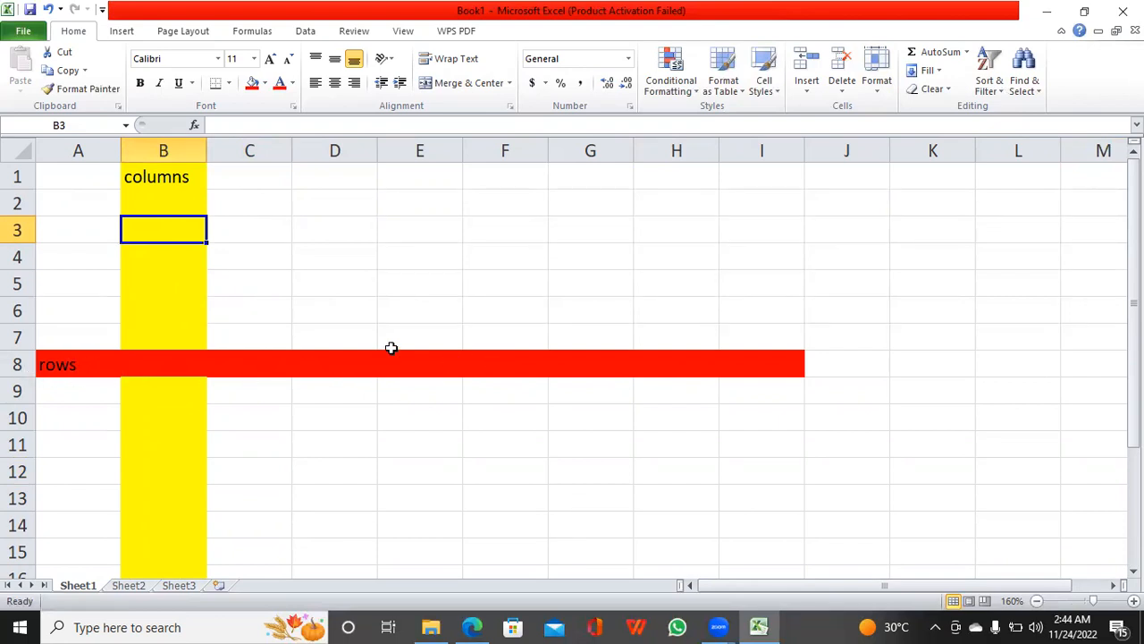
click(404, 390)
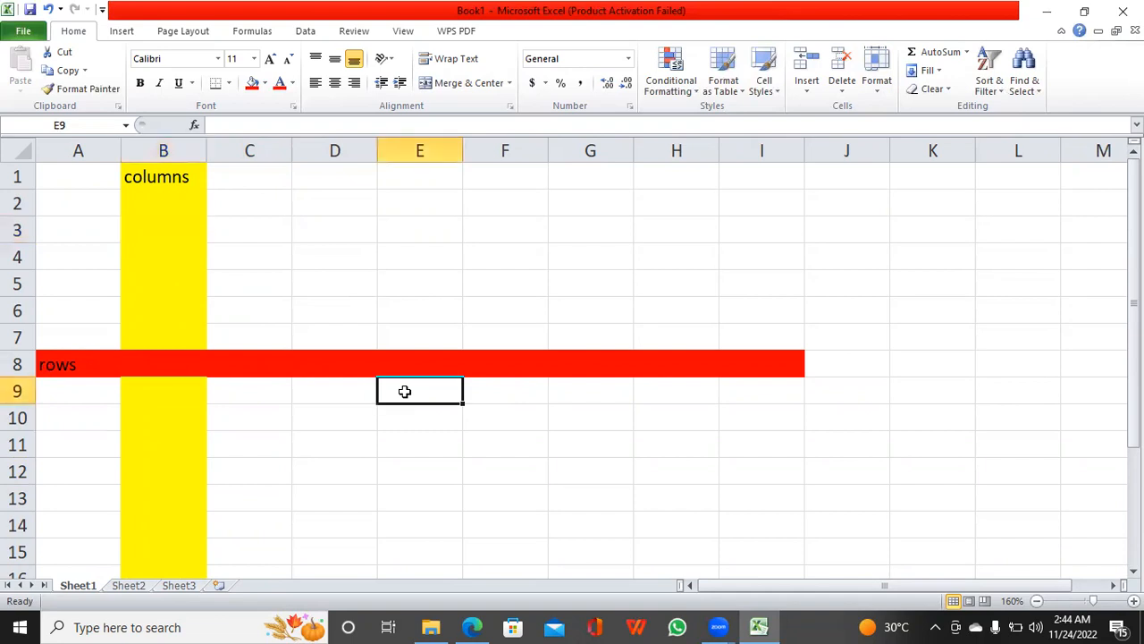
click(163, 186)
click(68, 372)
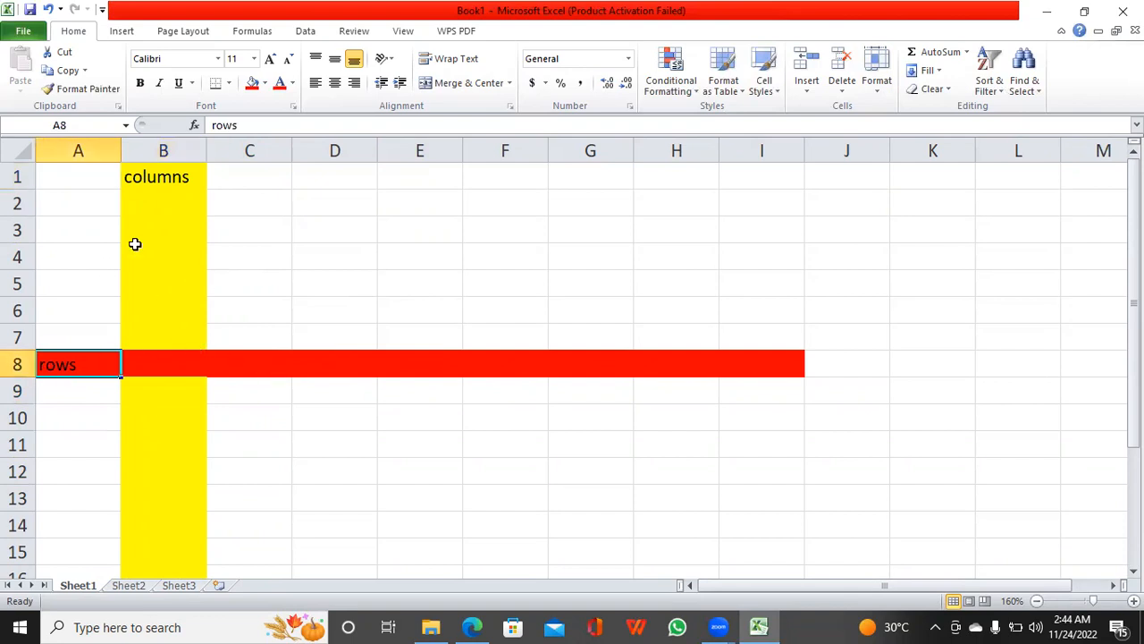
click(540, 327)
click(672, 262)
click(821, 337)
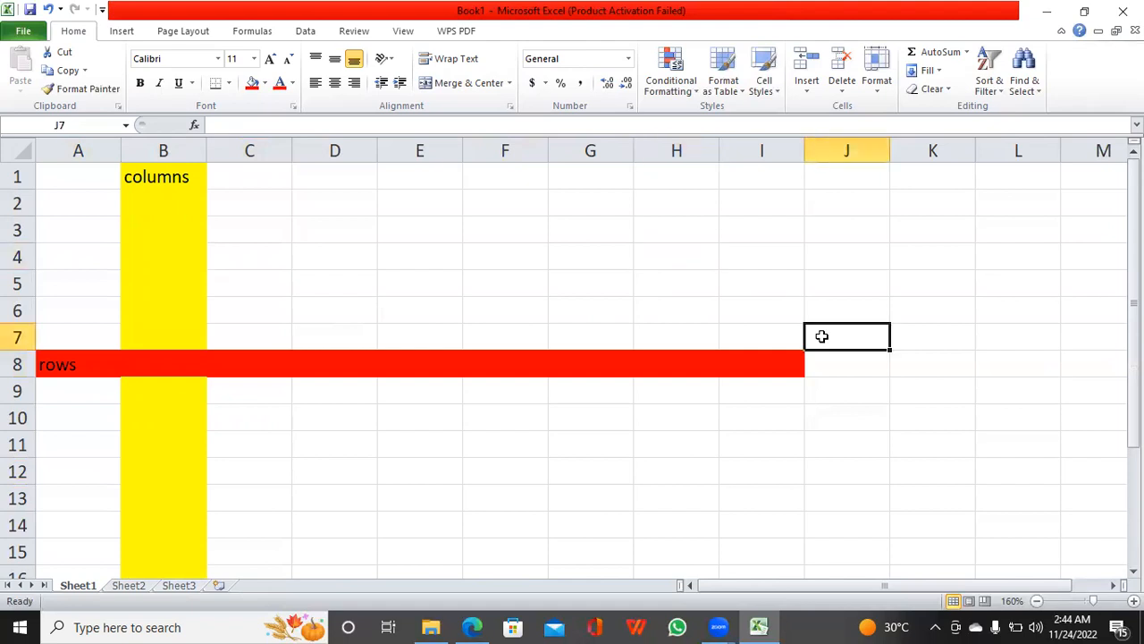
click(529, 390)
click(235, 259)
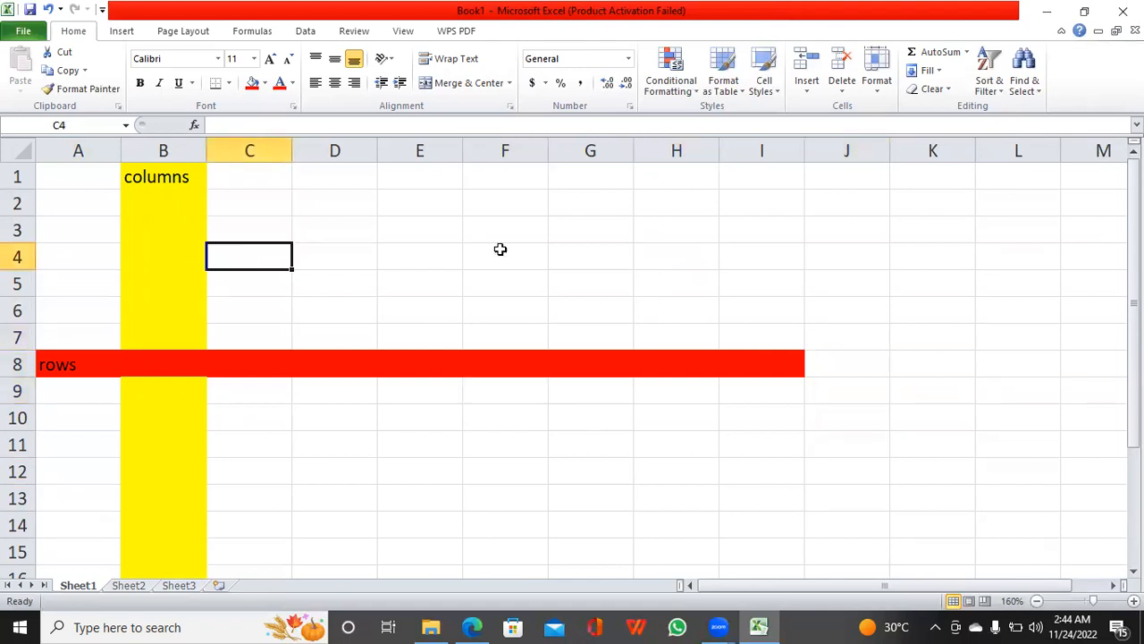
click(759, 326)
click(598, 392)
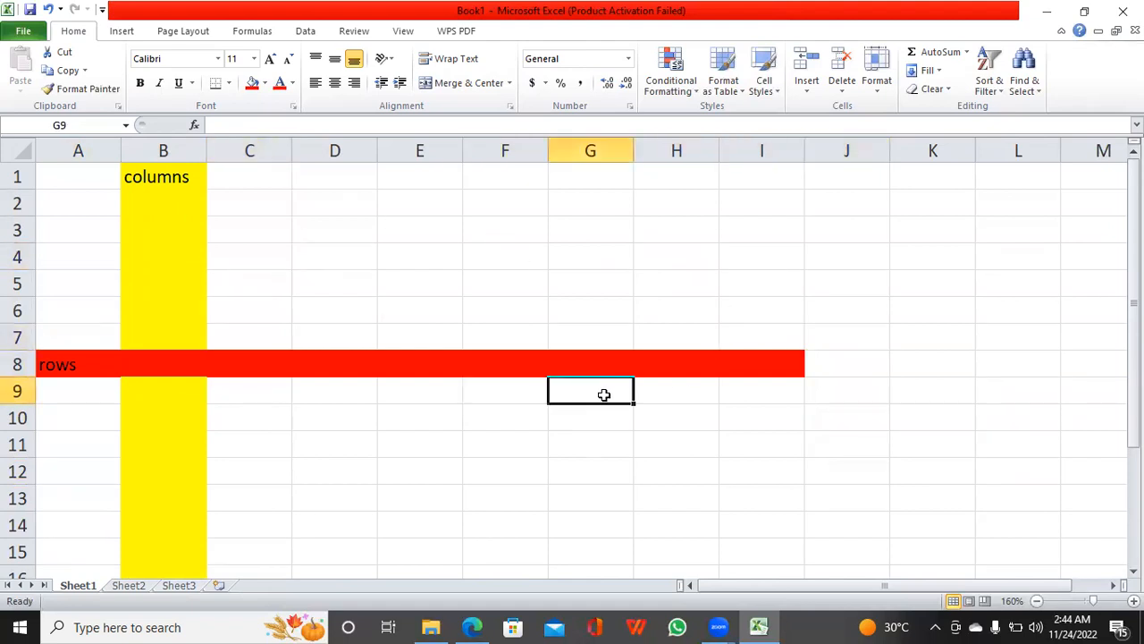
click(1018, 451)
click(843, 343)
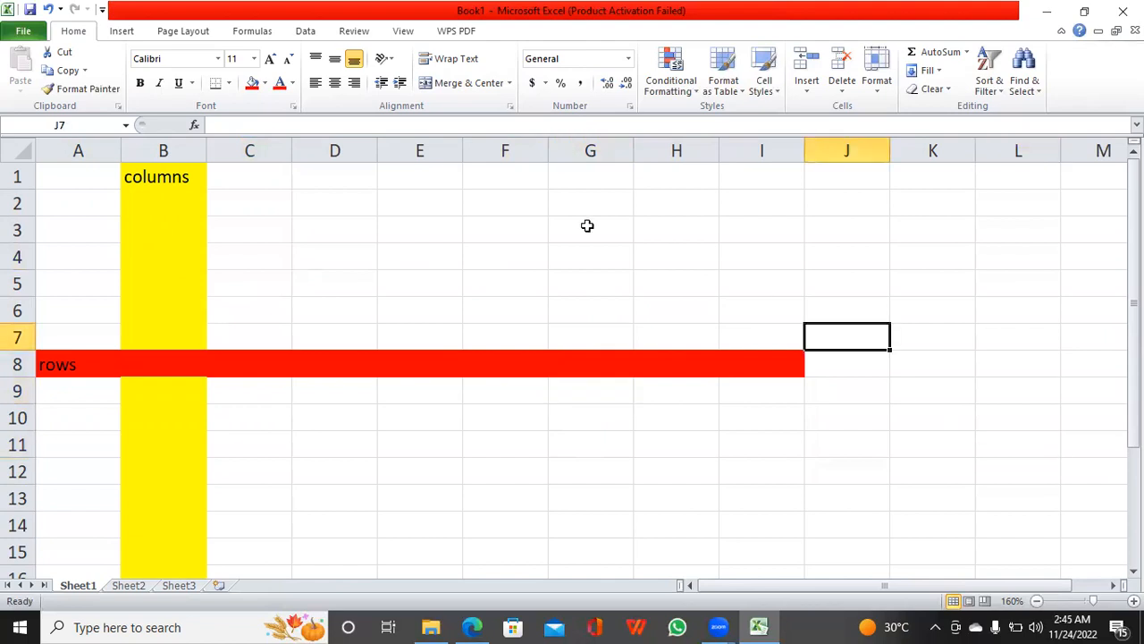
click(587, 225)
click(373, 307)
click(344, 398)
click(676, 434)
click(919, 290)
click(676, 227)
click(222, 223)
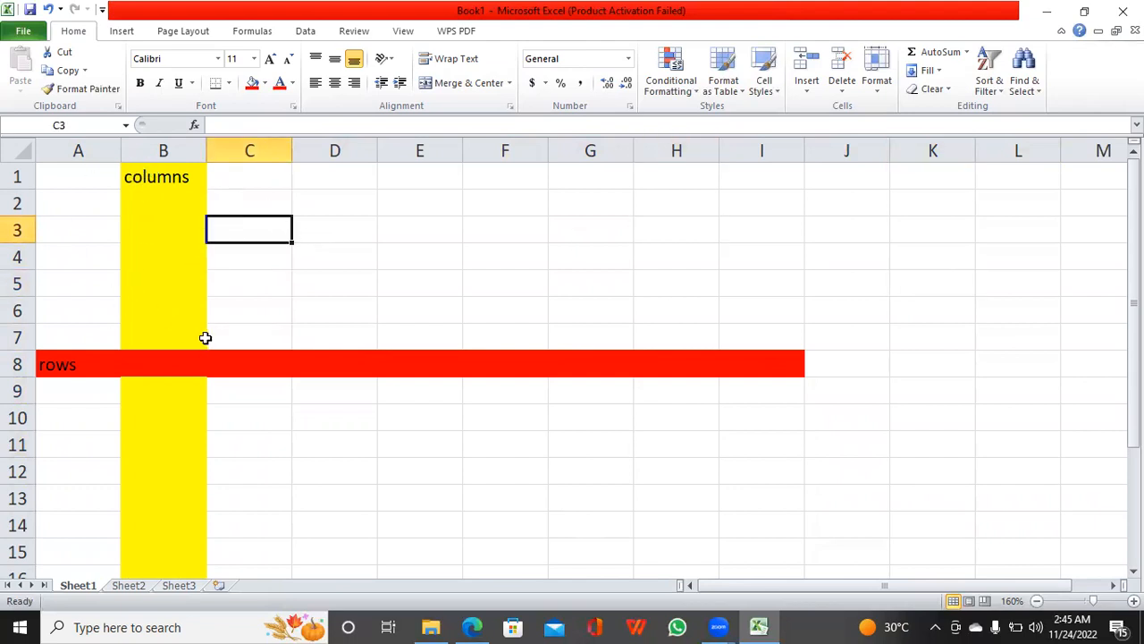
click(241, 302)
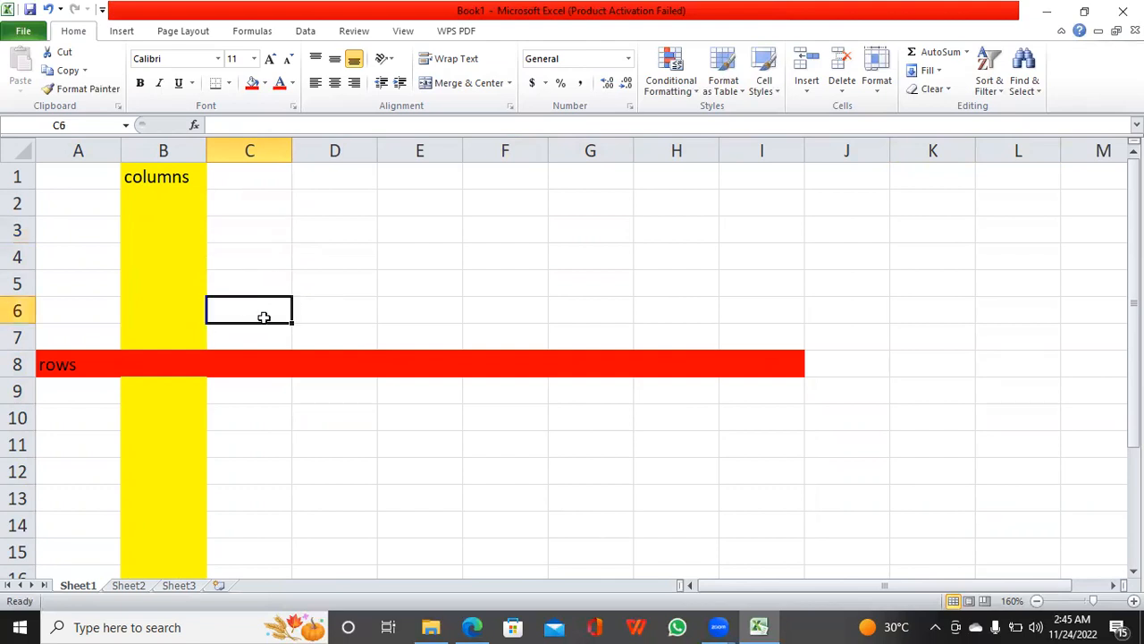
click(331, 361)
Enter the label "CELL" in cell D5.
click(356, 294)
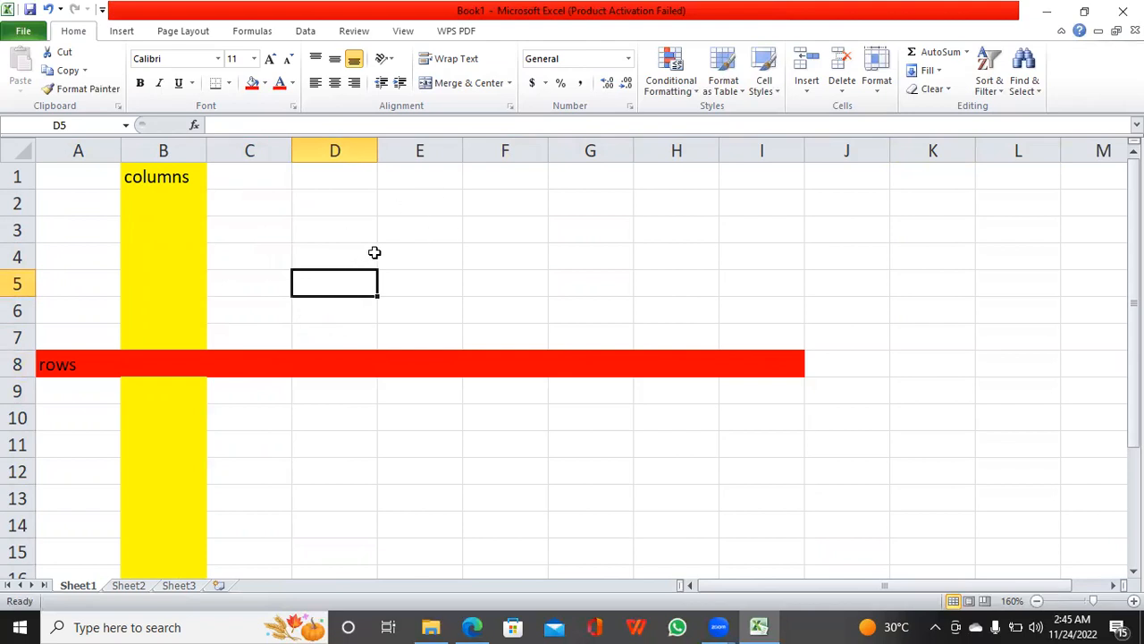
double_click(334, 284)
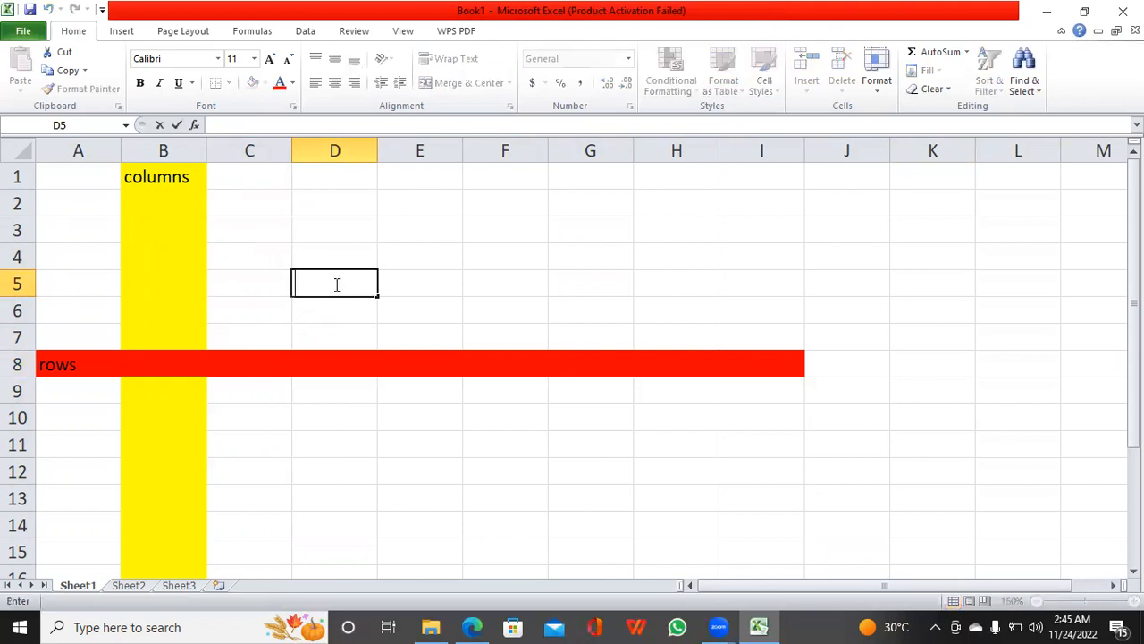
text(CELL)
click(560, 367)
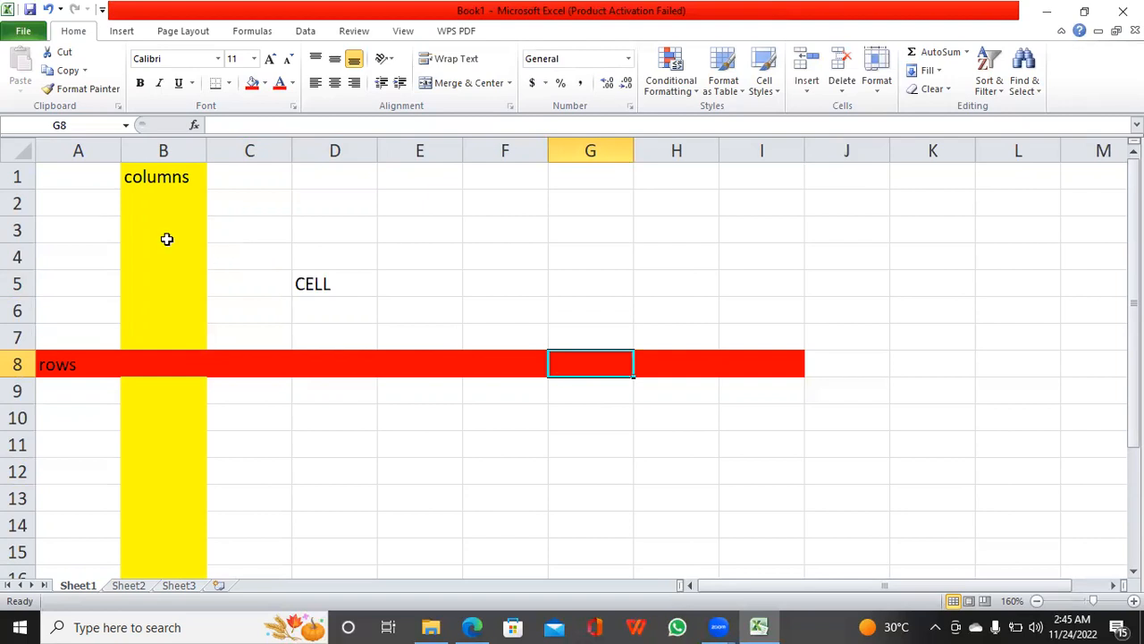
click(153, 181)
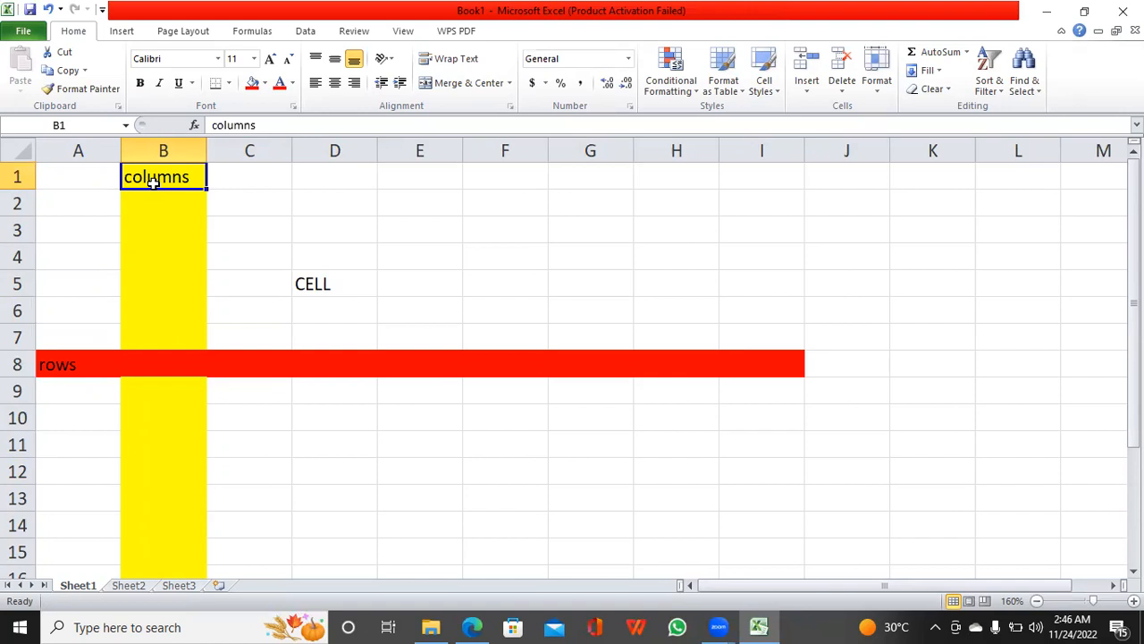
click(84, 183)
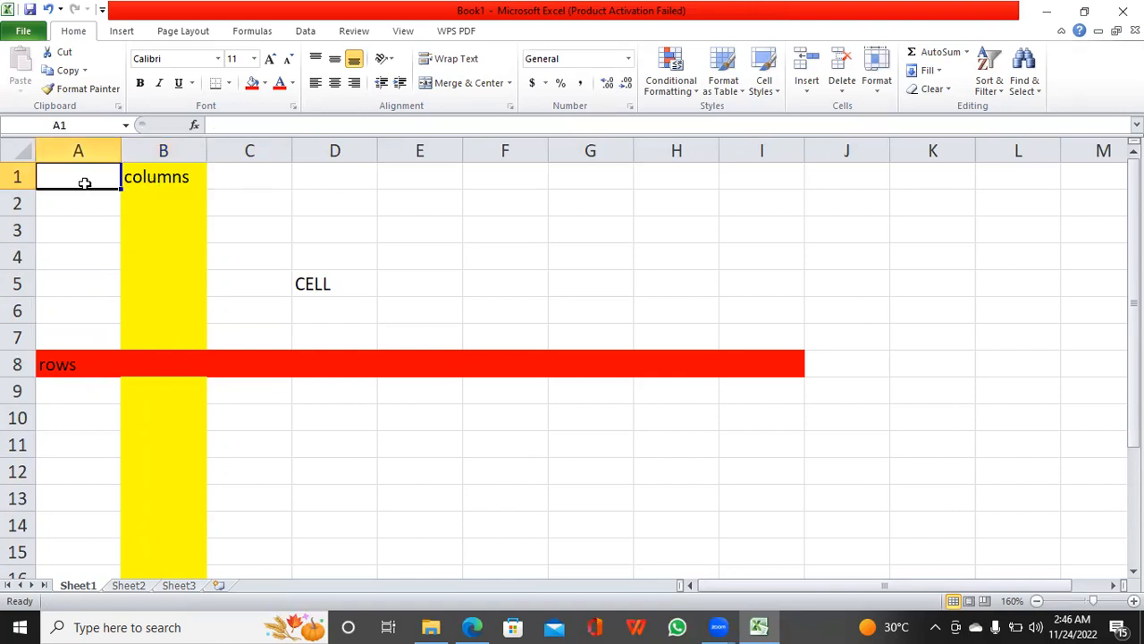
key(shift+Right)
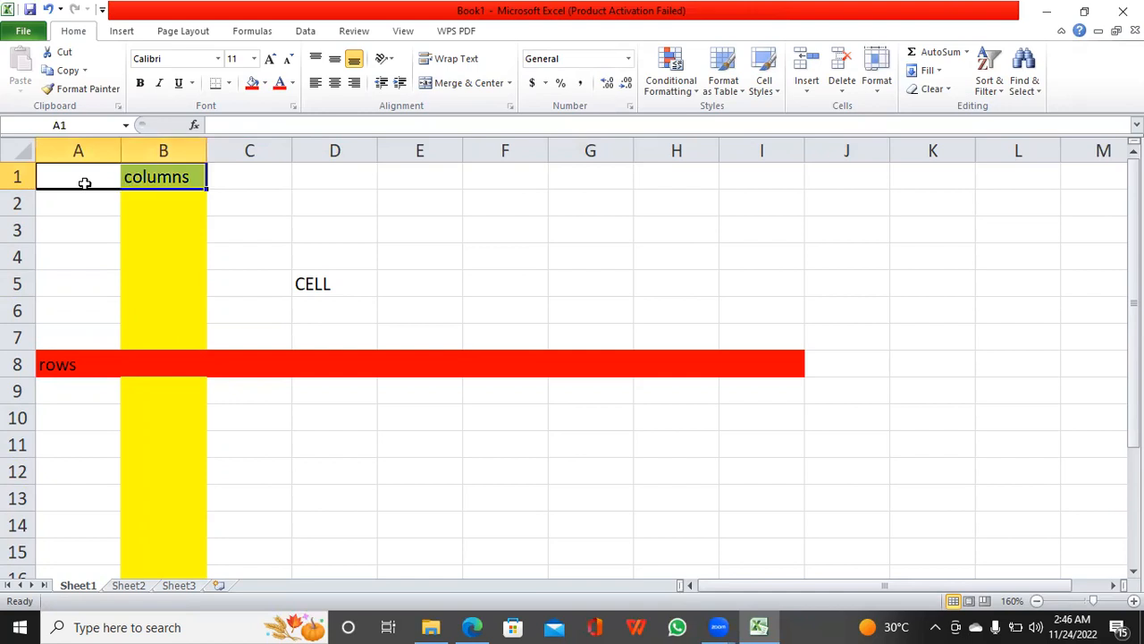
ctrl+click(153, 238)
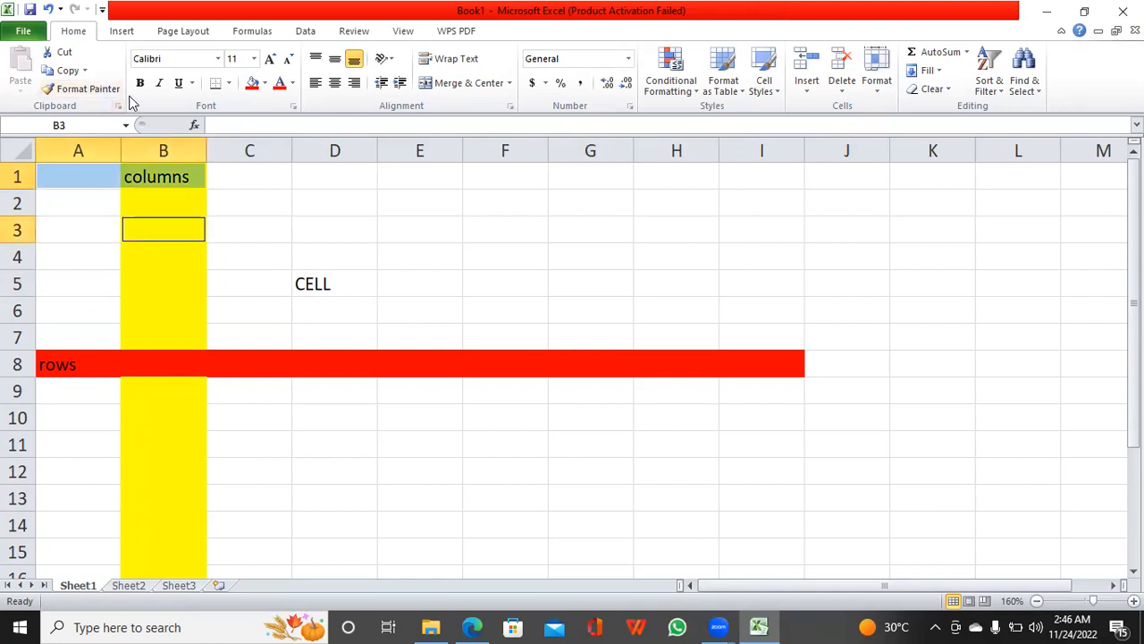
drag(462, 462, 55, 223)
click(93, 248)
Undo all the earlier label entries and the yellow and red colour fills on the worksheet.
key(ctrl+z)
key(ctrl+z)
key(ctrl+z)
key(ctrl+z)
key(ctrl+z)
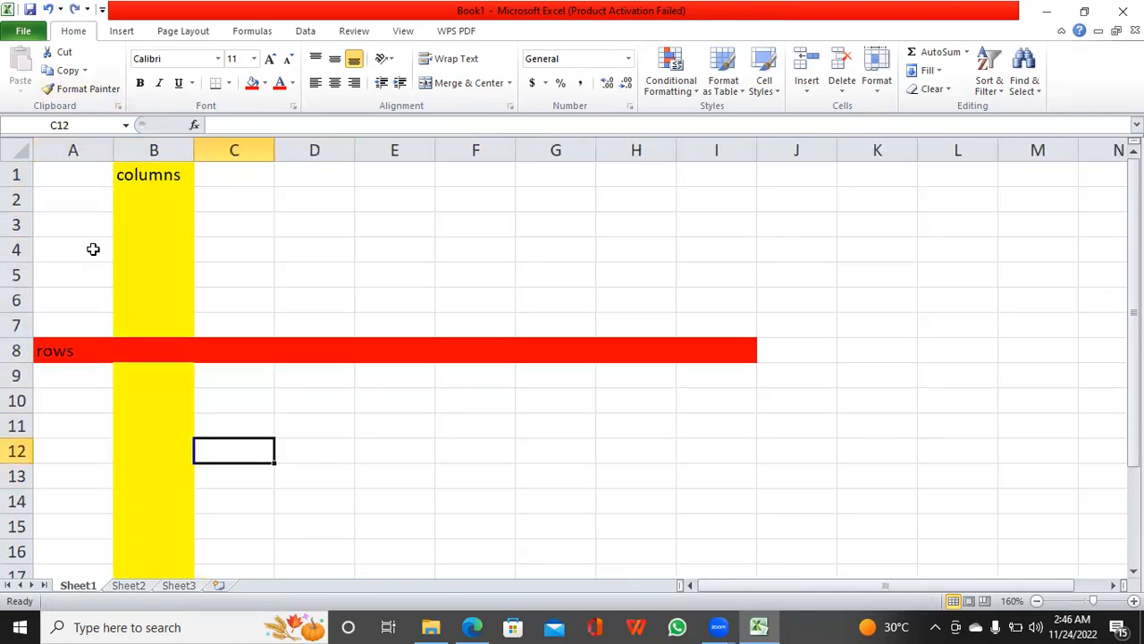
key(ctrl+z)
key(ctrl+z)
key(ctrl+z)
key(ctrl+z)
key(ctrl+z)
key(ctrl+z)
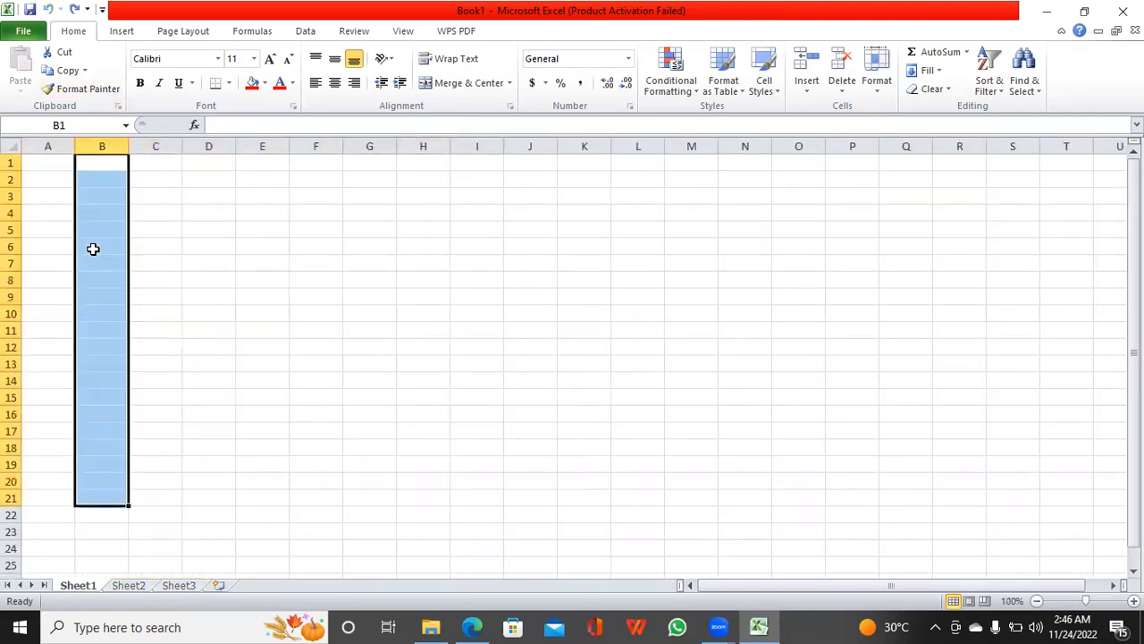
click(479, 361)
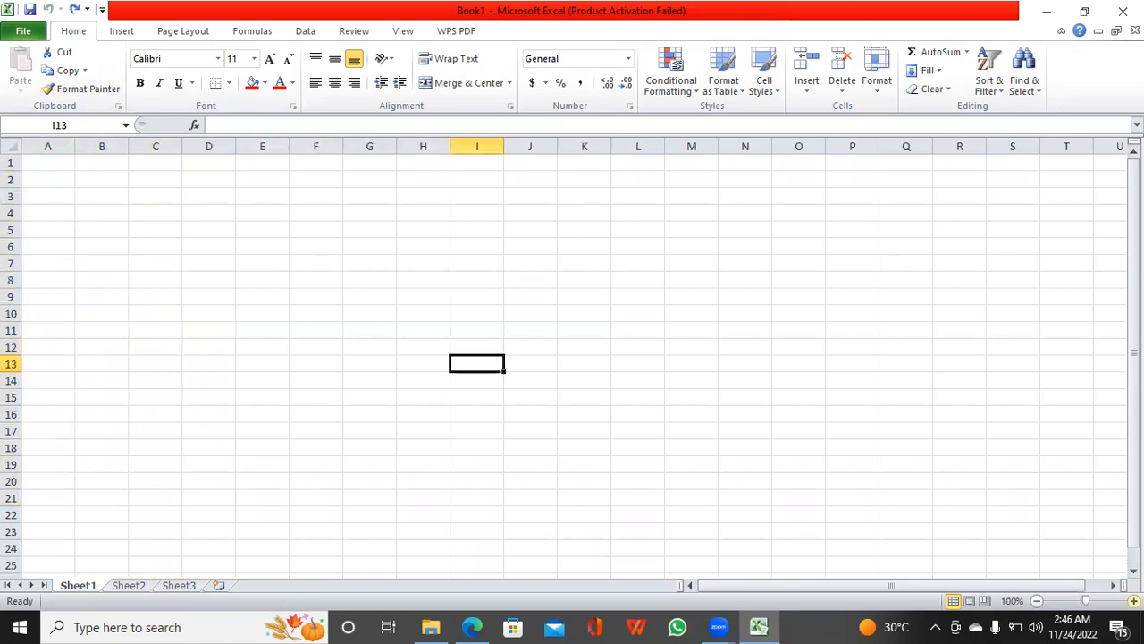
Enlarge the worksheet display to 180%.
click(1134, 600)
click(1133, 601)
click(1133, 601)
click(1133, 601)
click(1133, 600)
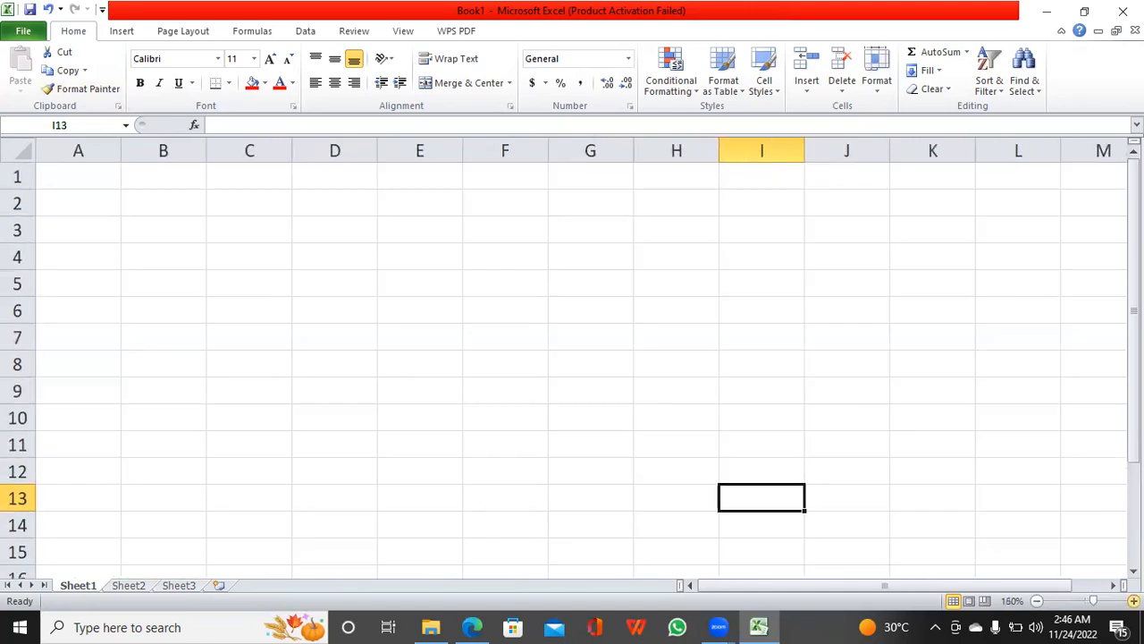
click(1134, 601)
click(1134, 601)
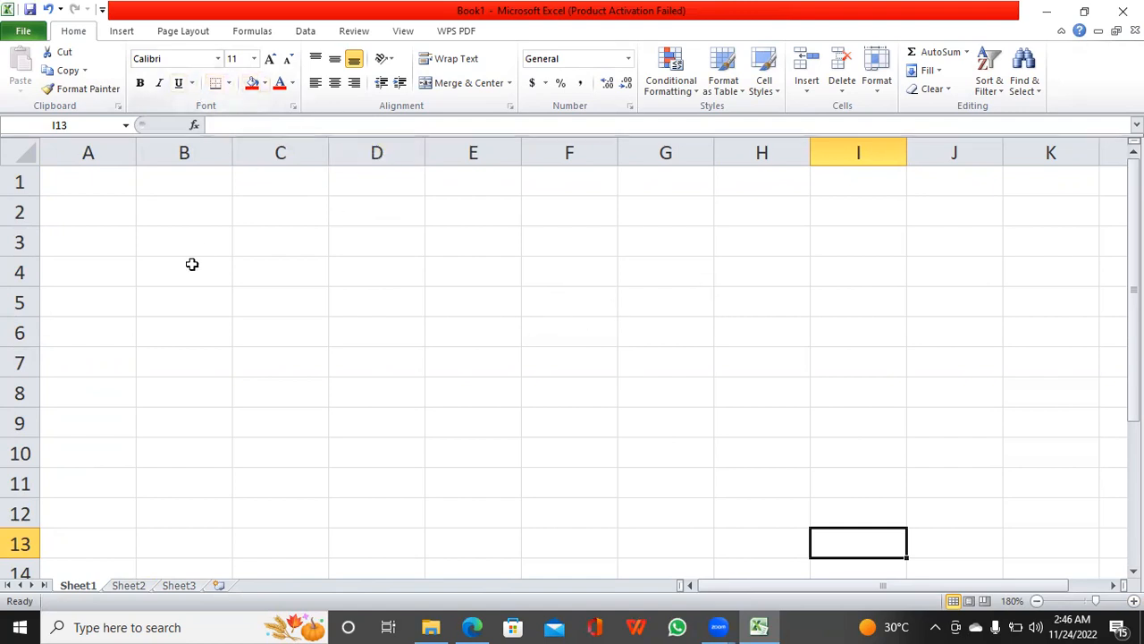
Enter "ASR LEARNING INSTITUTE" in cell B2 and auto-fit the width of column B to the text.
click(181, 217)
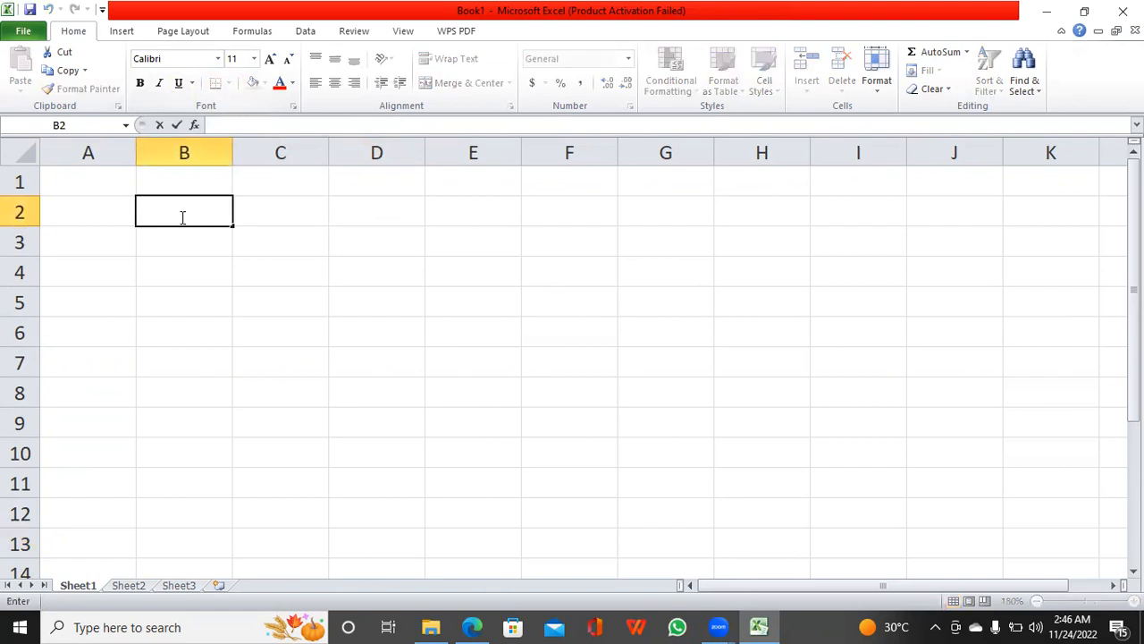
text(ASR LEARM)
key(BackSpace)
text(N)
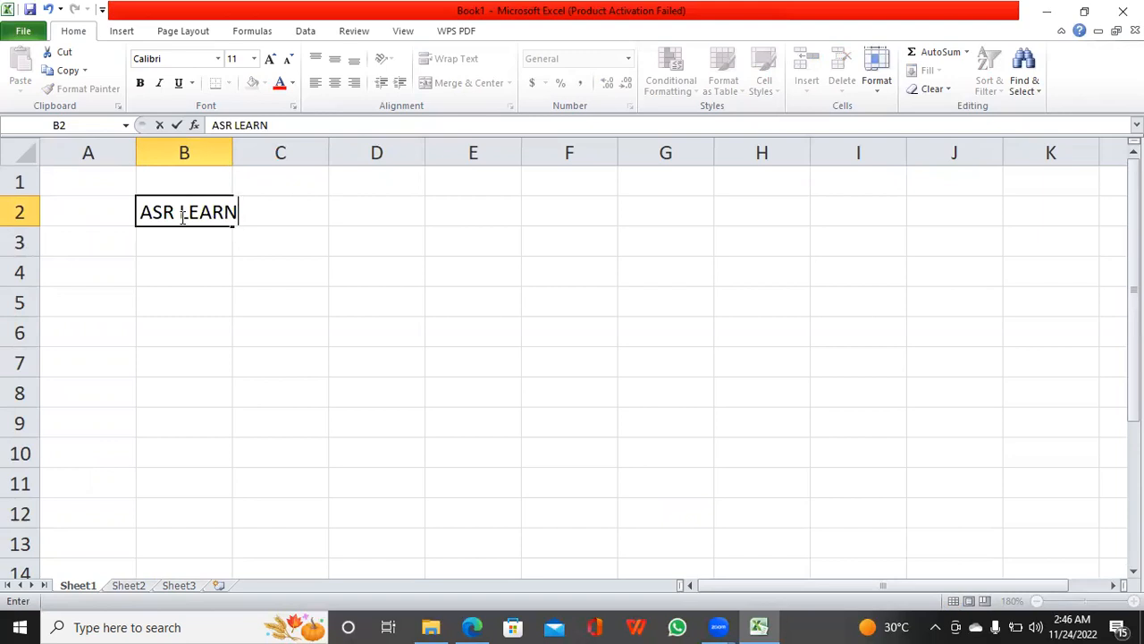
text(ING INSTI)
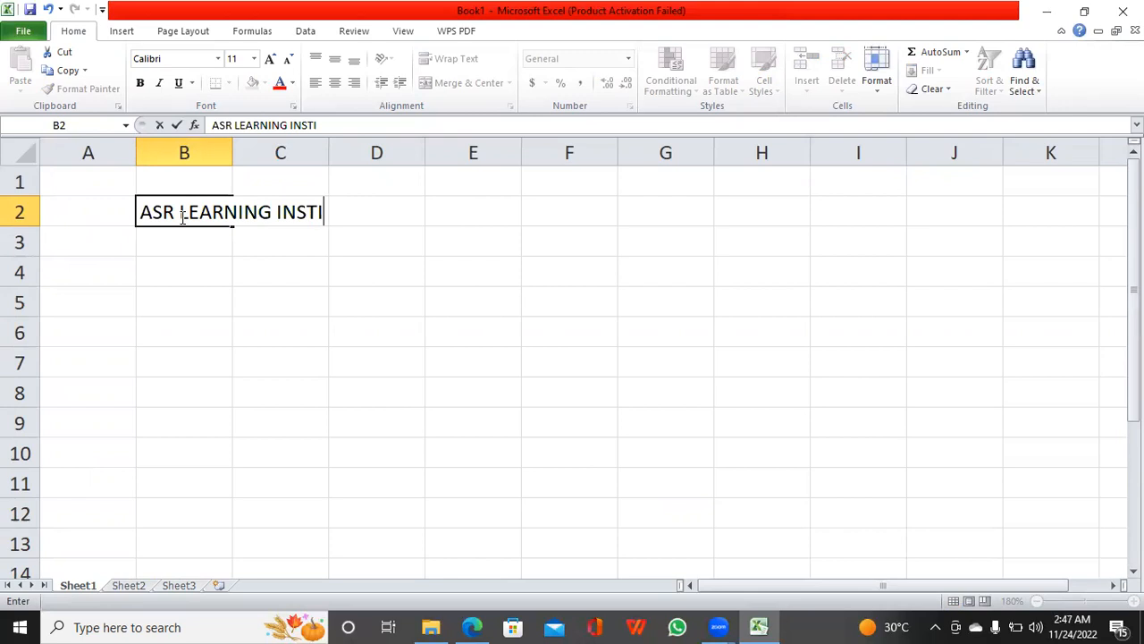
text(TUTE)
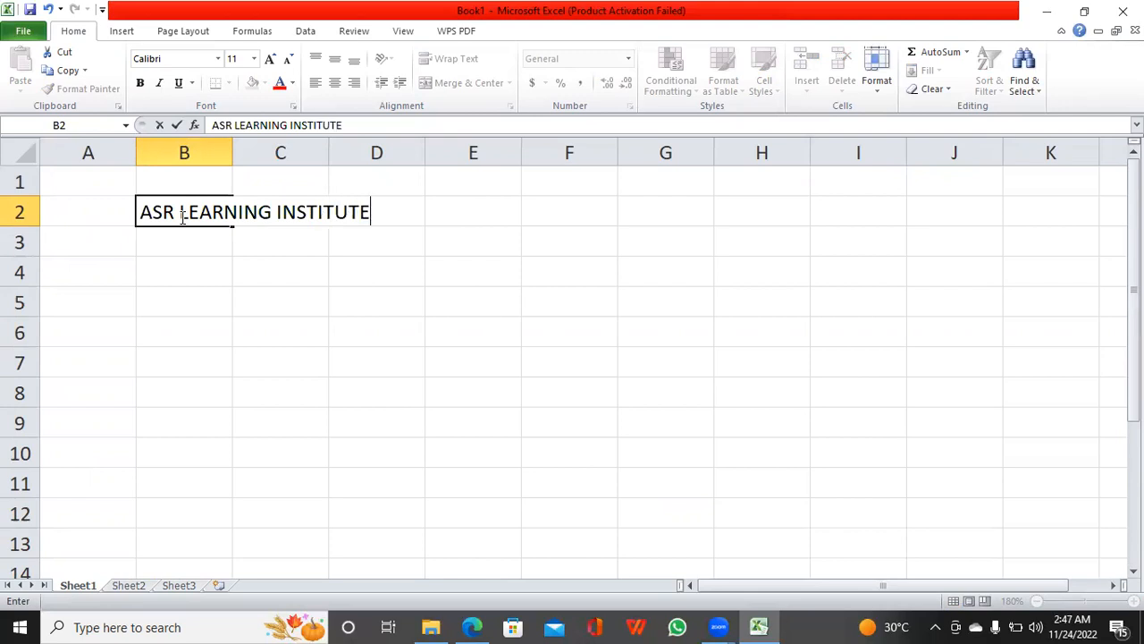
click(480, 356)
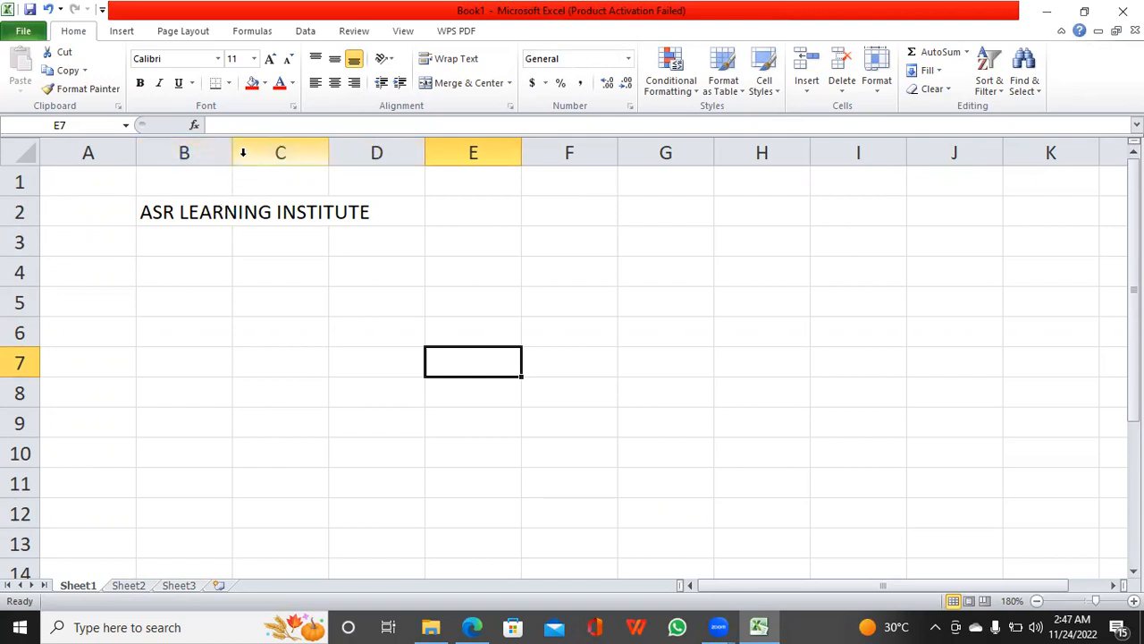
double_click(230, 154)
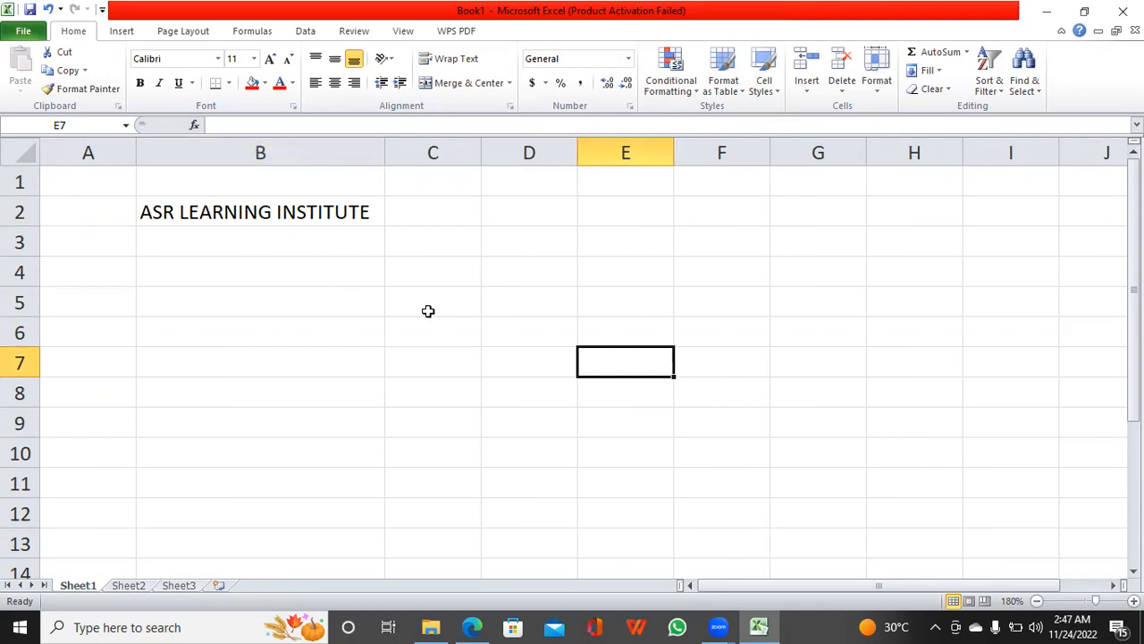
click(329, 212)
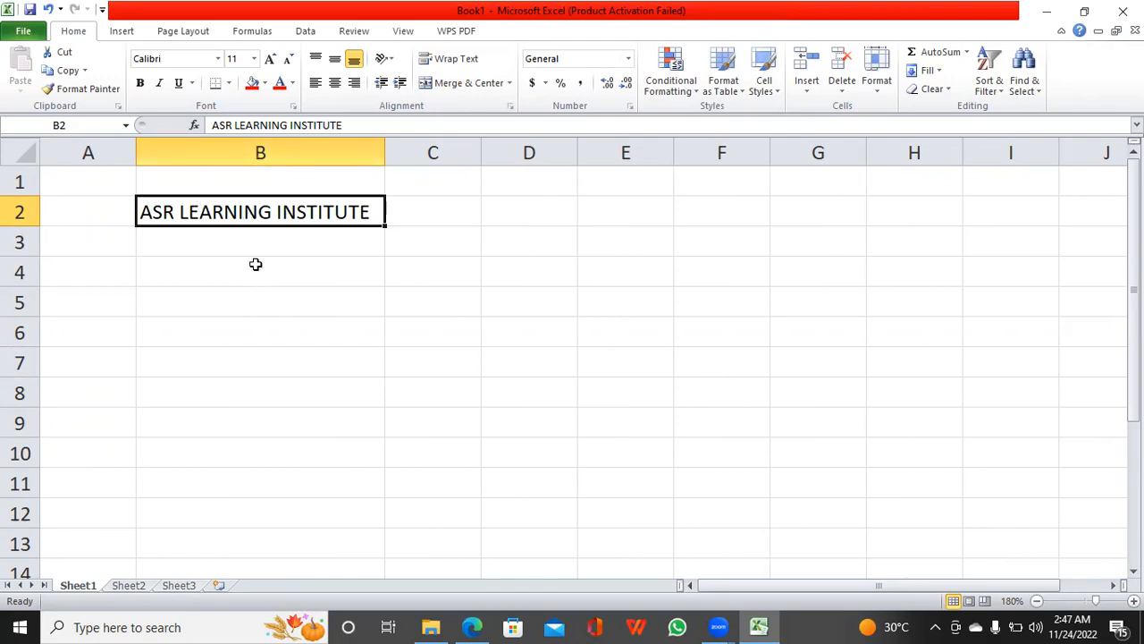
Highlight the whole columns A to F one at a time to show what a column is.
click(109, 150)
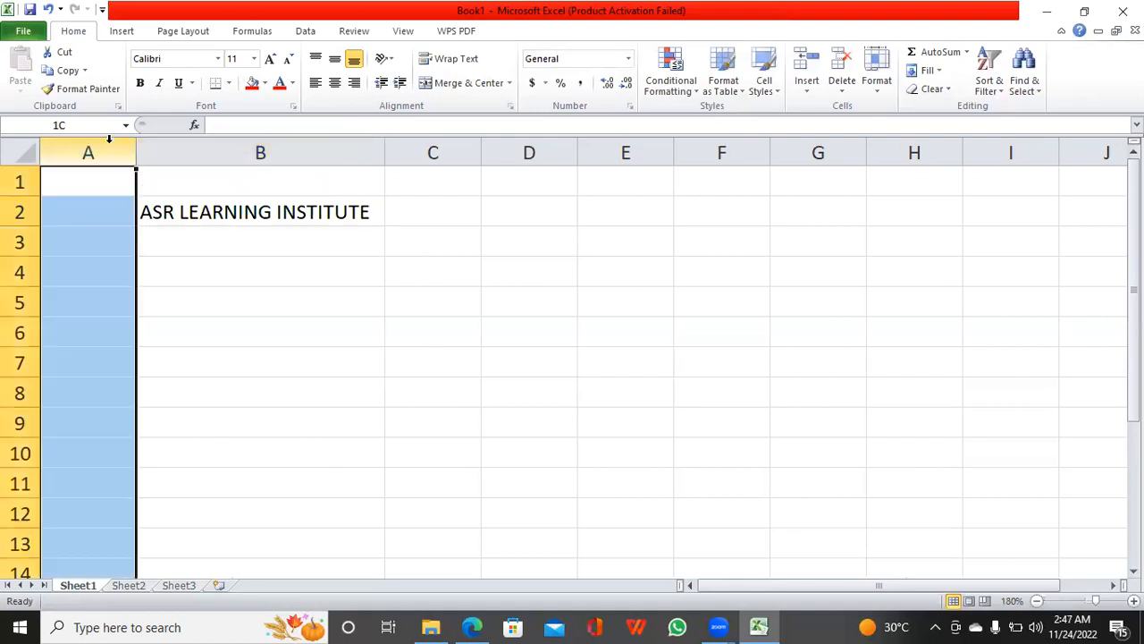
click(193, 146)
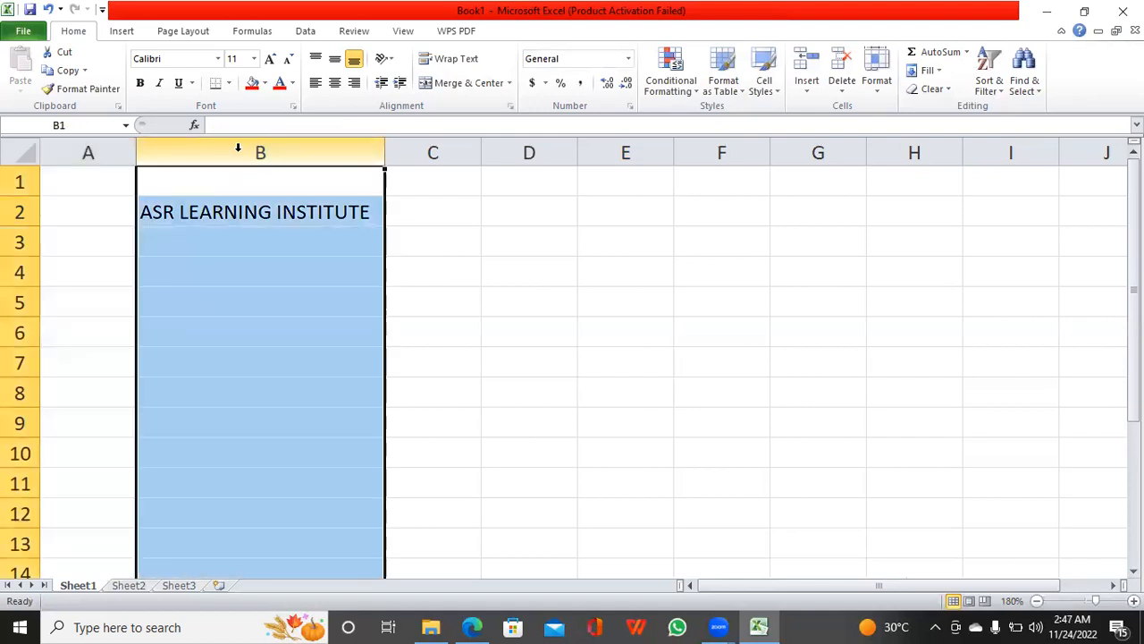
click(432, 152)
click(503, 146)
click(622, 152)
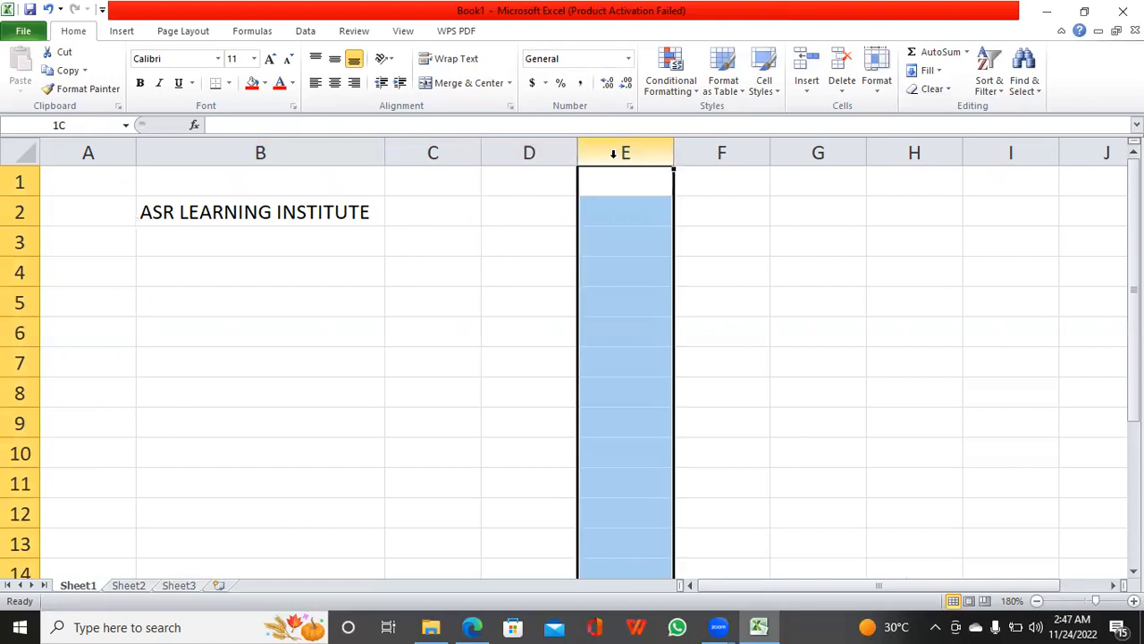
click(737, 150)
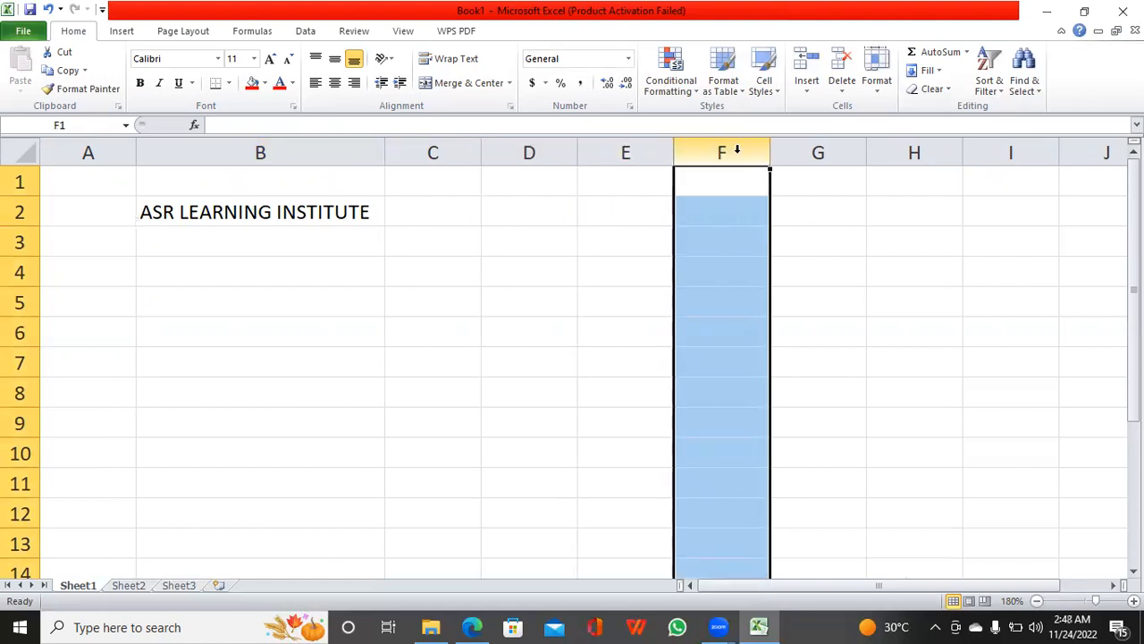
Highlight whole rows one at a time between row 1 and row 8, and return to cell B2.
click(16, 182)
click(18, 212)
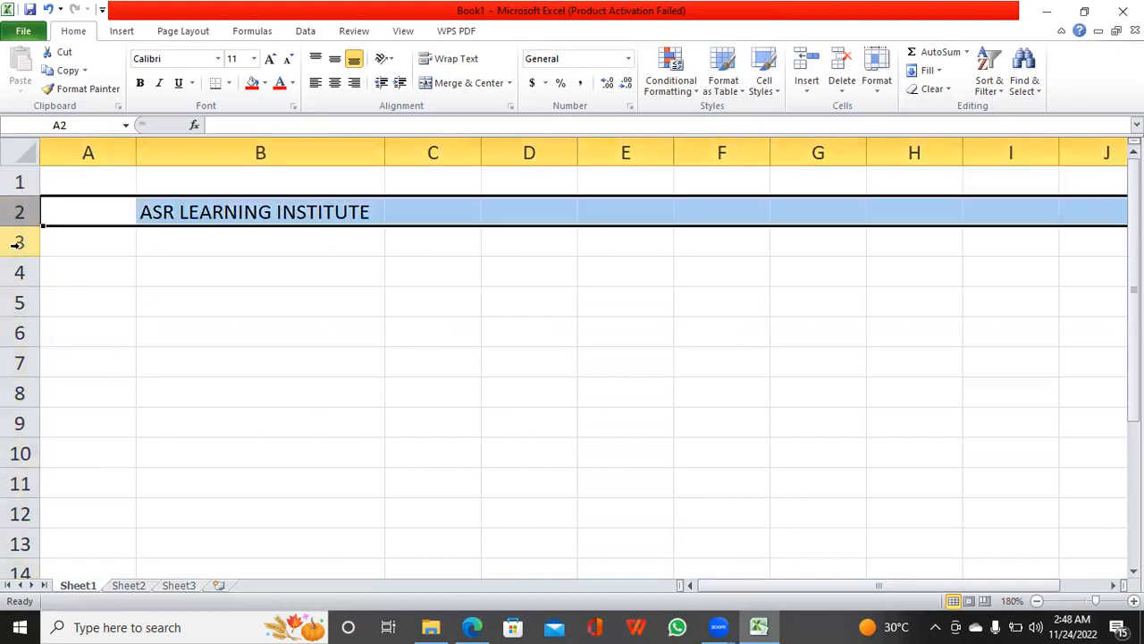
click(18, 242)
click(17, 272)
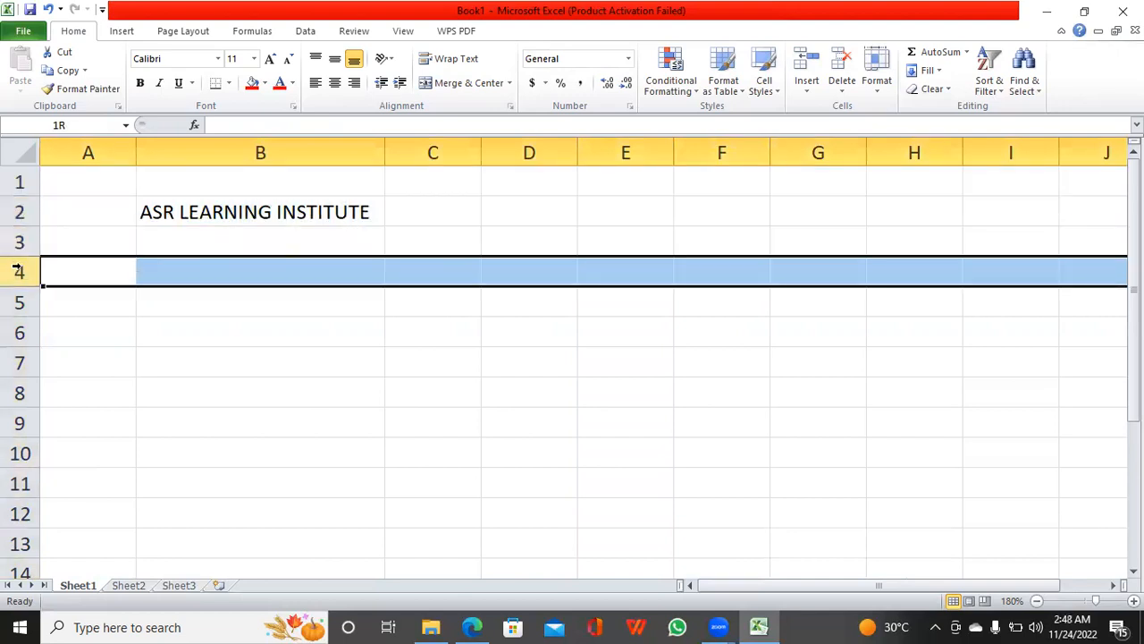
click(15, 333)
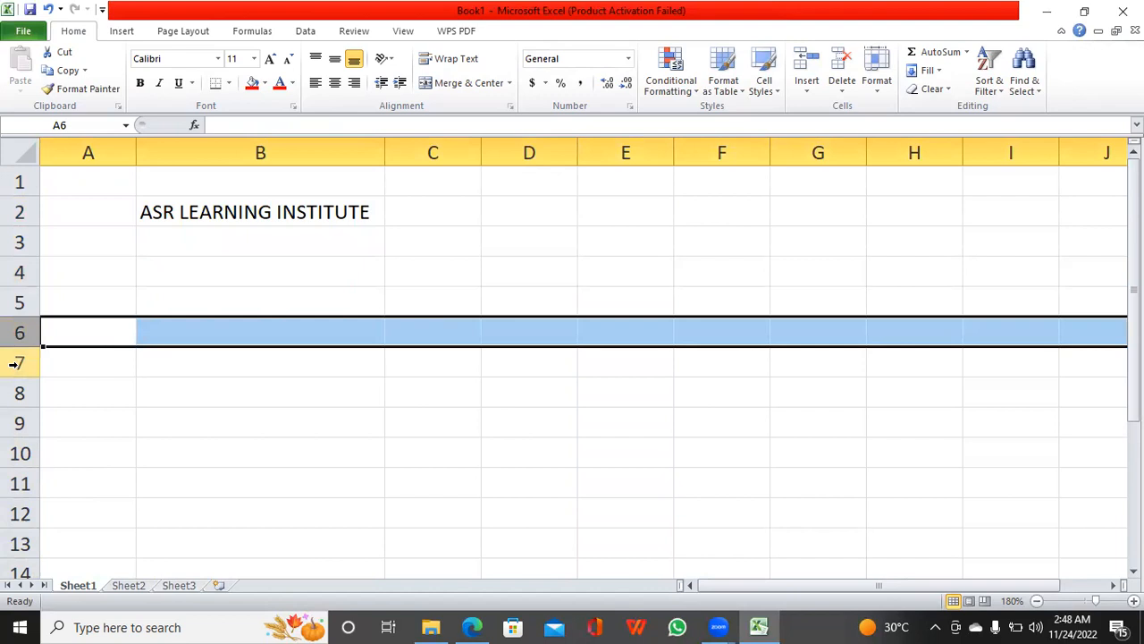
click(18, 362)
click(18, 394)
click(280, 483)
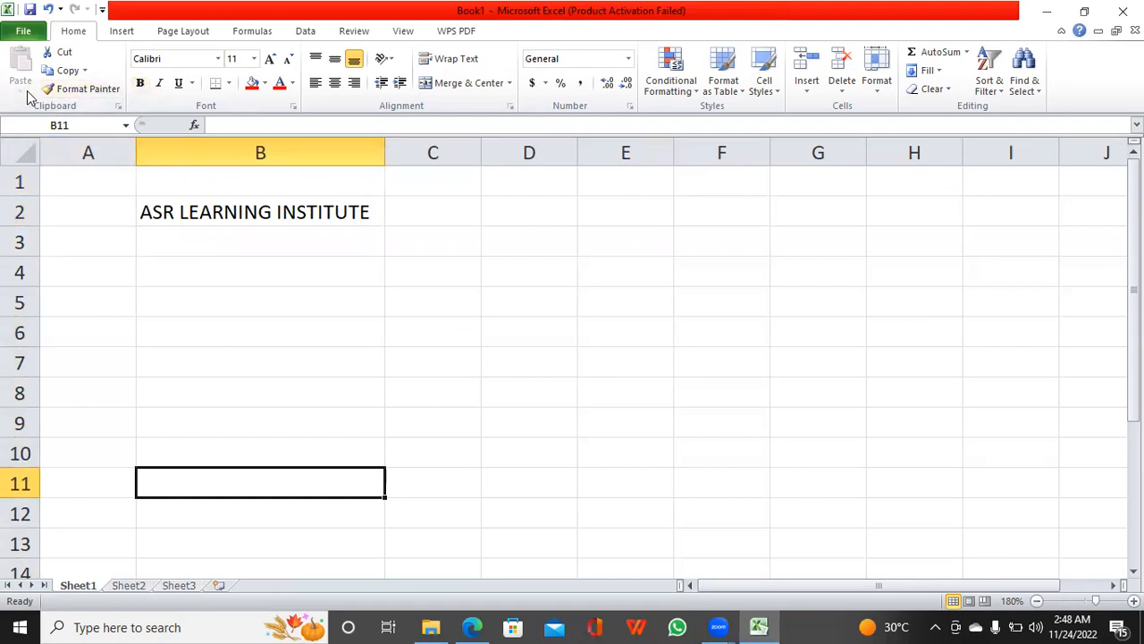
click(216, 212)
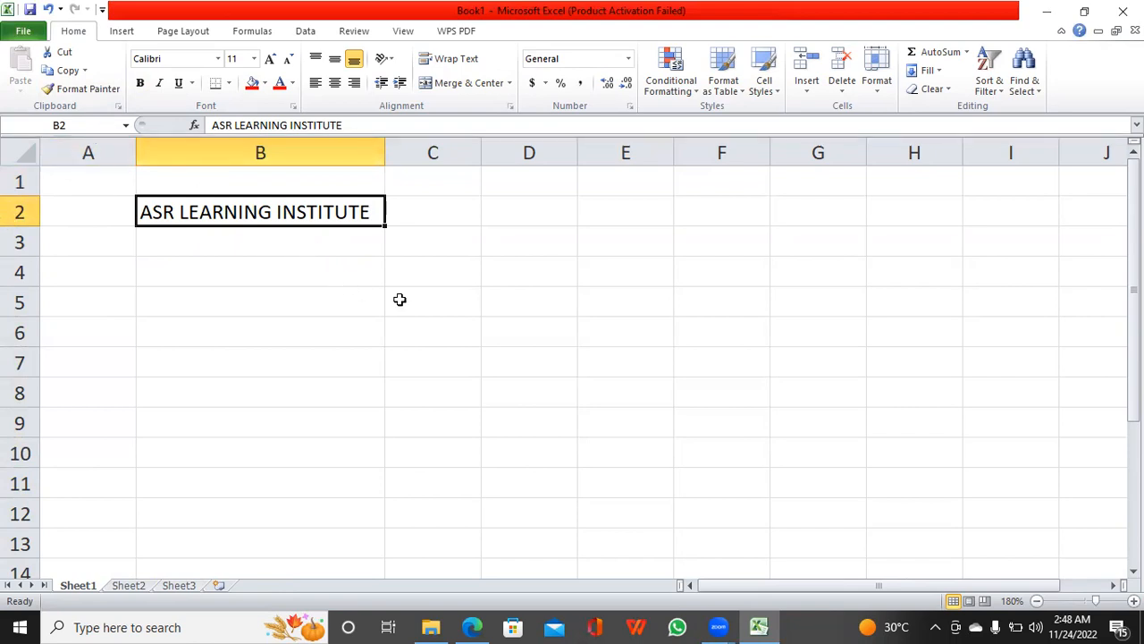
Enter the teacher's title and name in cell D8 and auto-fit the width of column D to the text.
click(549, 400)
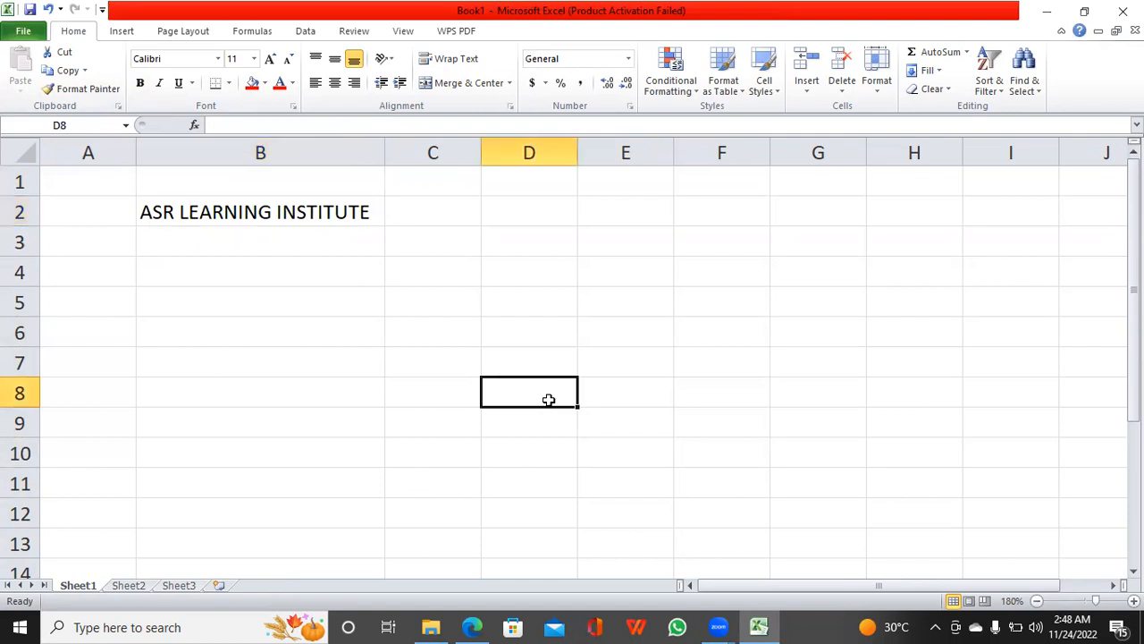
text(SIR HA)
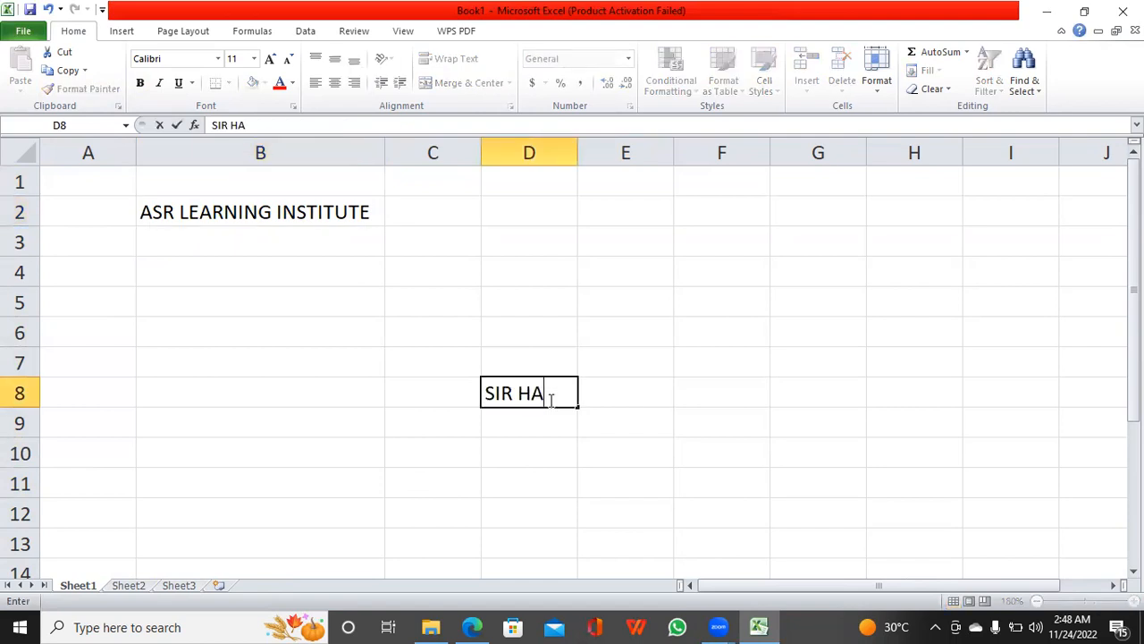
text(IDER)
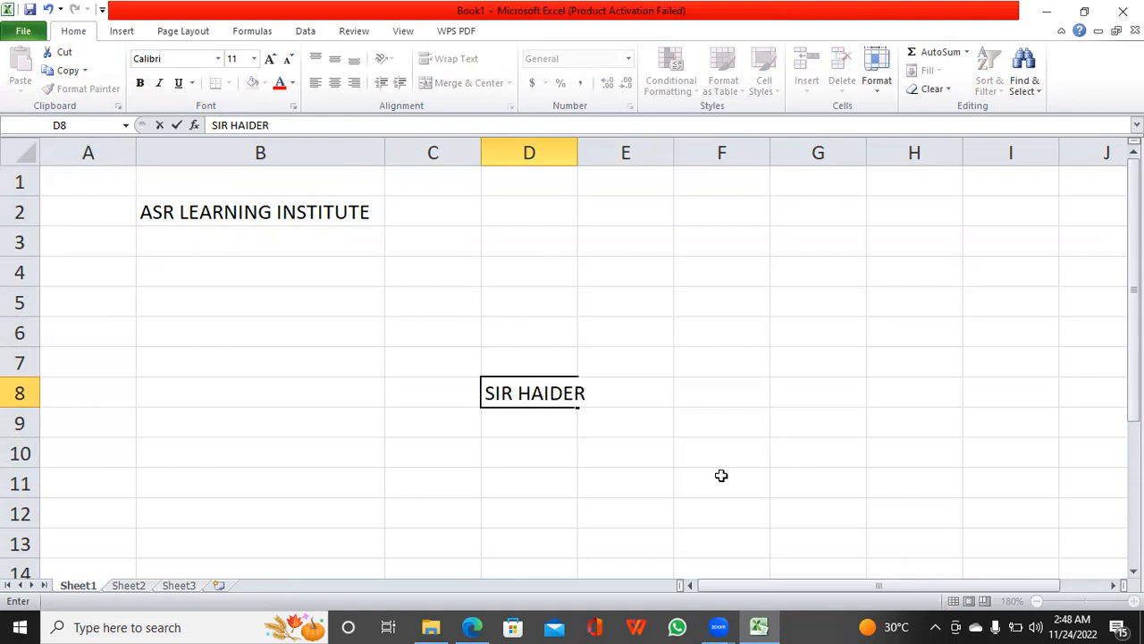
click(573, 151)
double_click(576, 152)
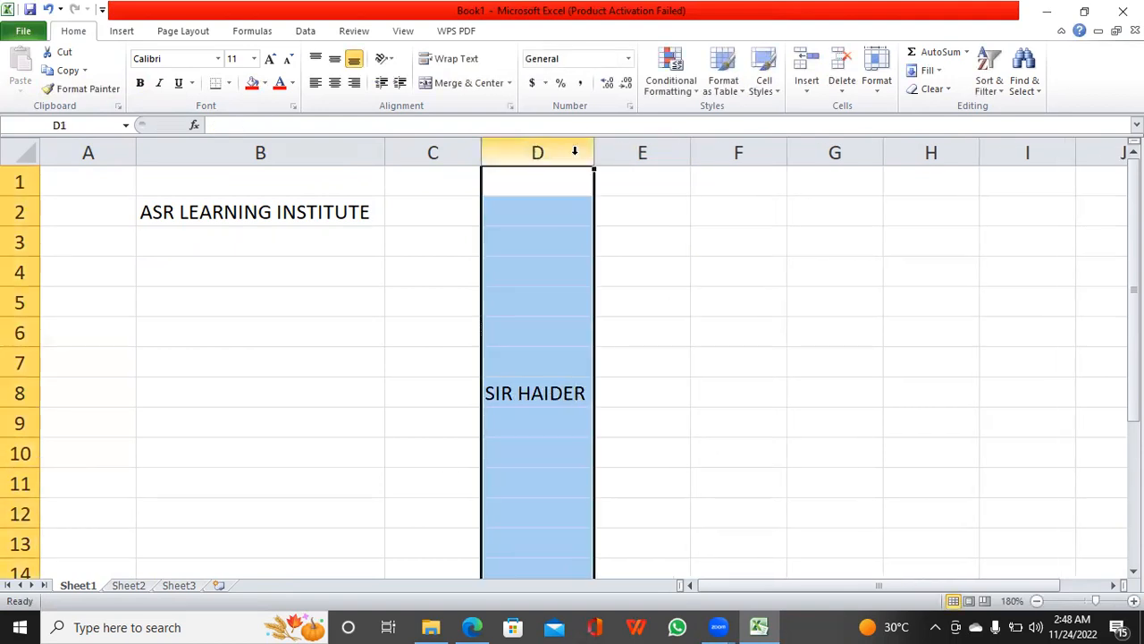
click(427, 329)
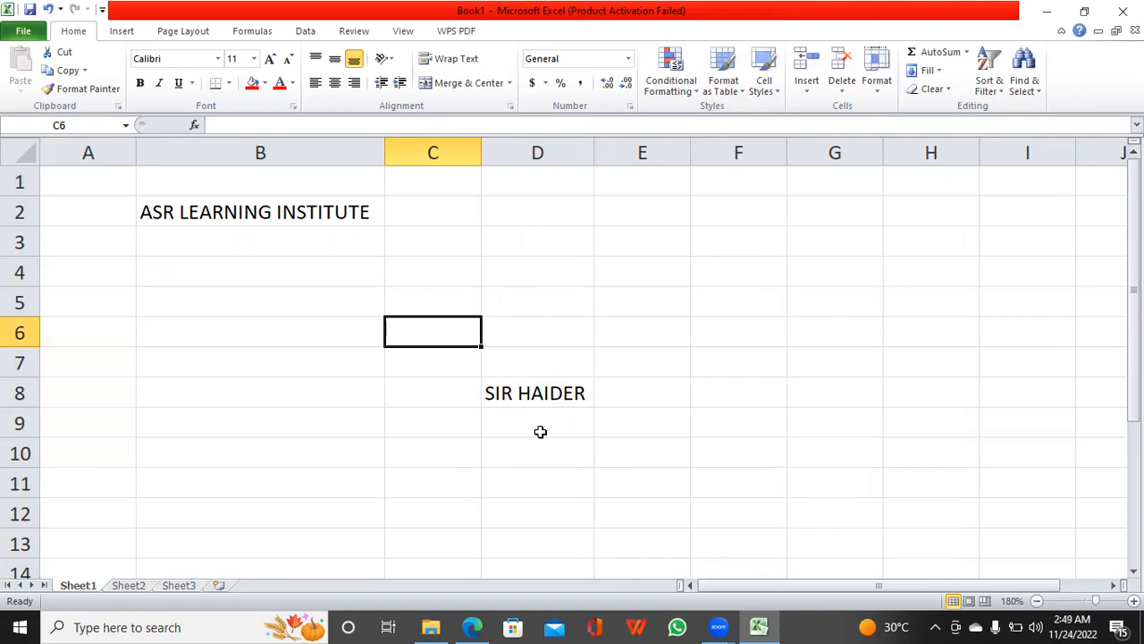
Delete the teacher's name from cell D8.
click(548, 400)
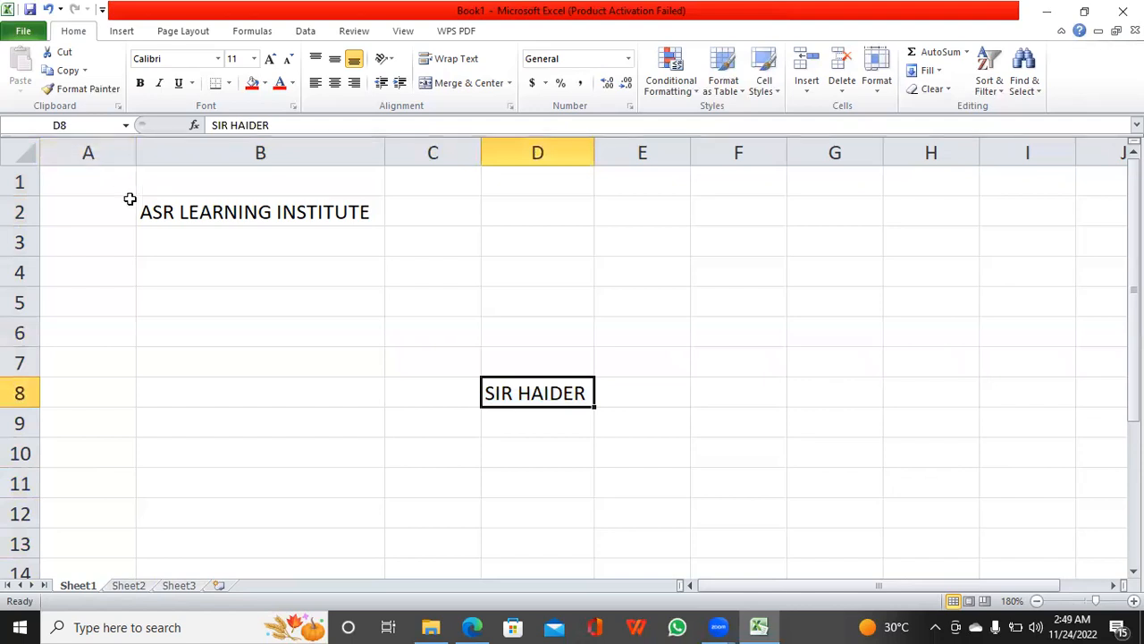
click(433, 324)
click(542, 396)
key(Delete)
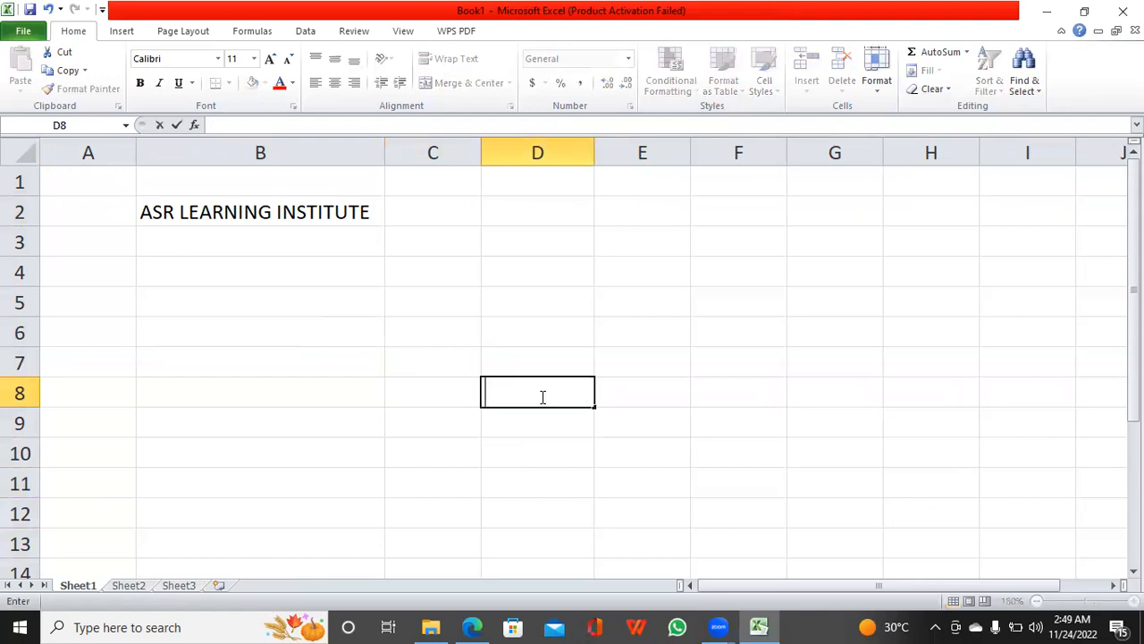
click(293, 329)
Colour the heading text in cell B2 red, try a red fill, and settle on a black fill.
click(295, 230)
click(300, 214)
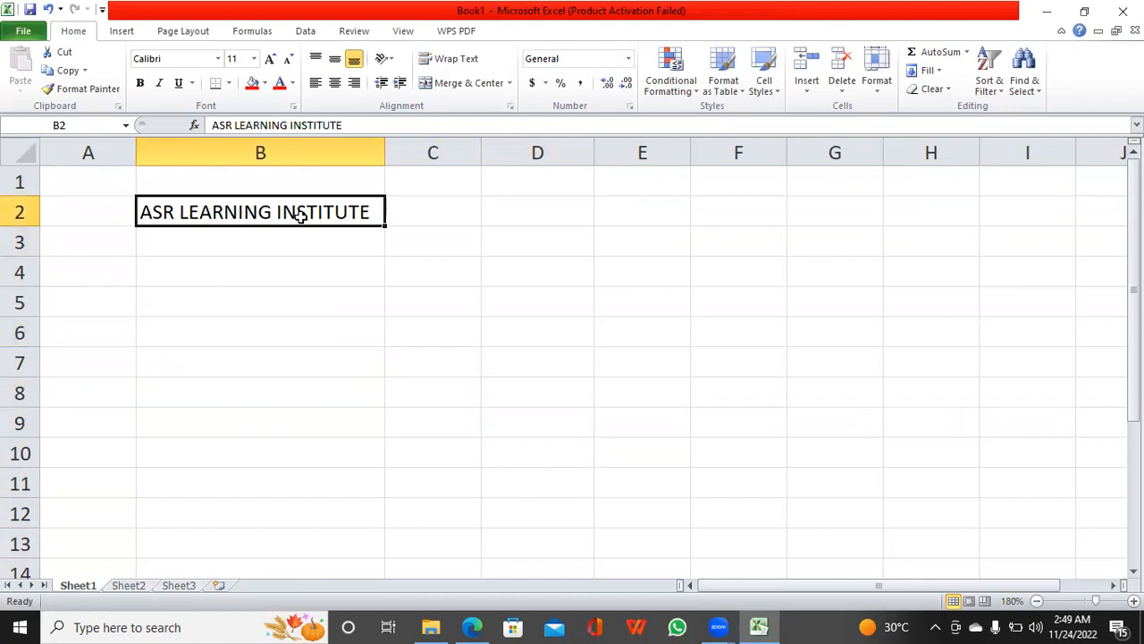
click(264, 83)
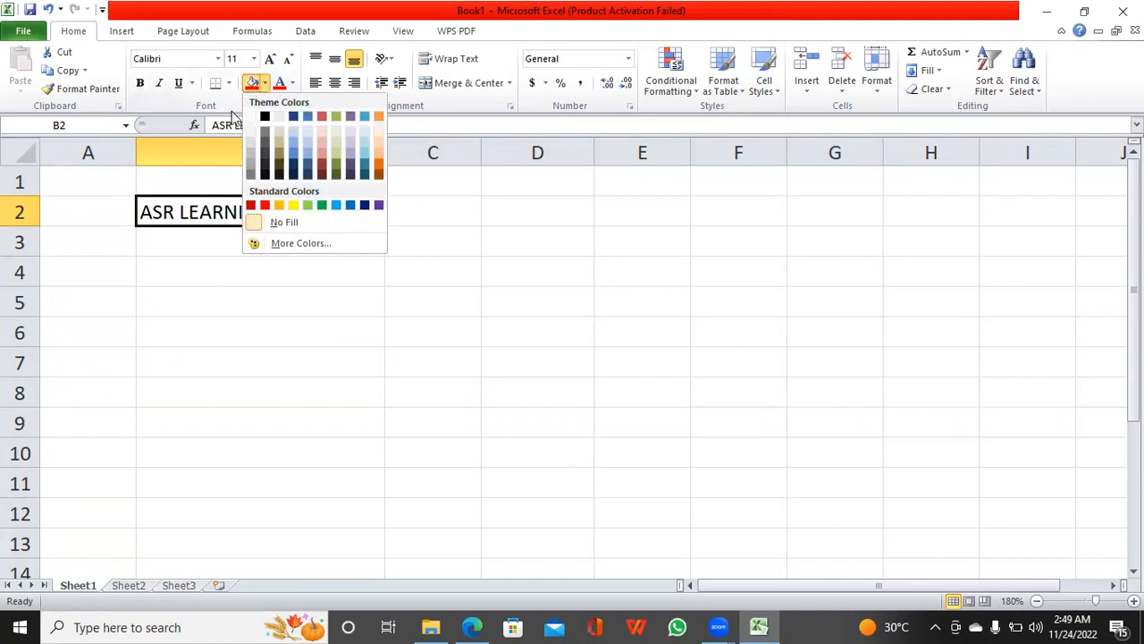
click(248, 302)
click(281, 84)
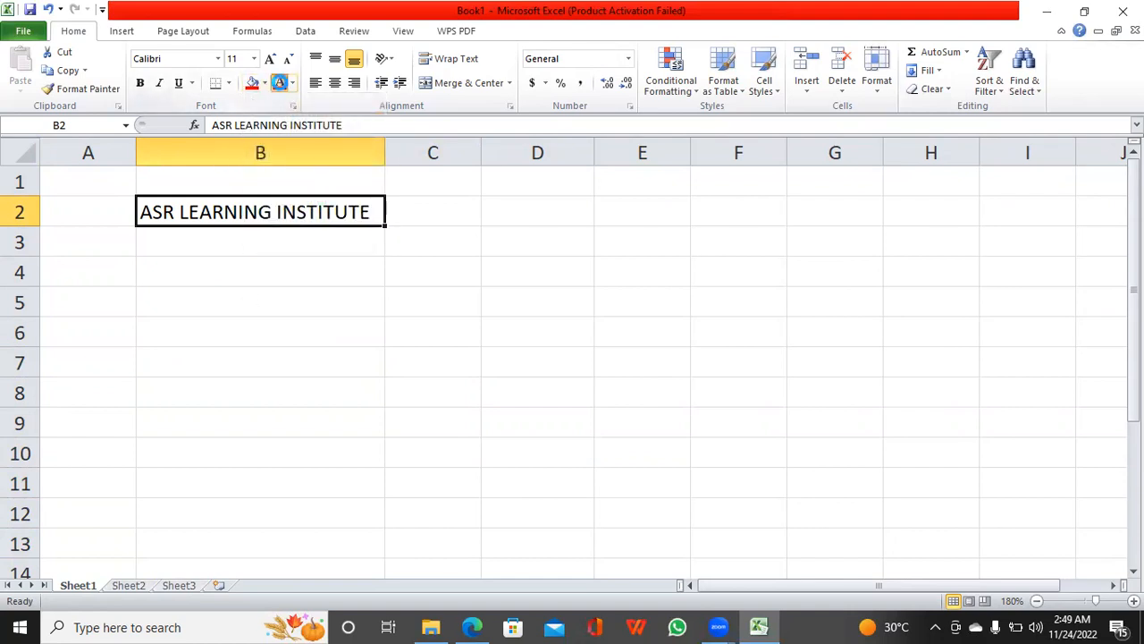
click(255, 87)
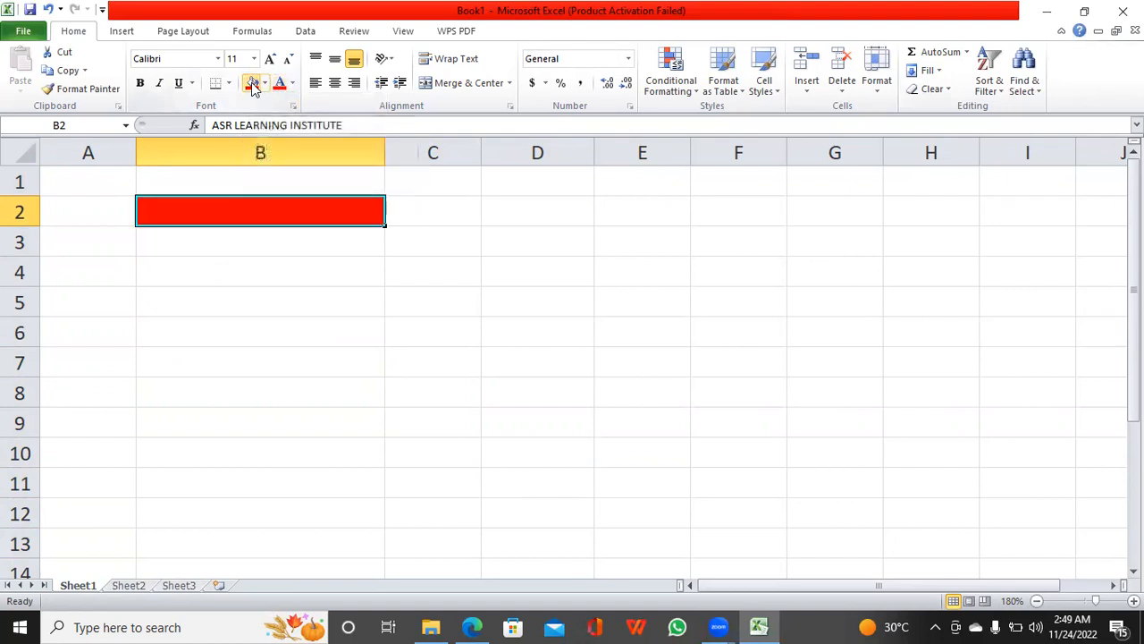
click(264, 83)
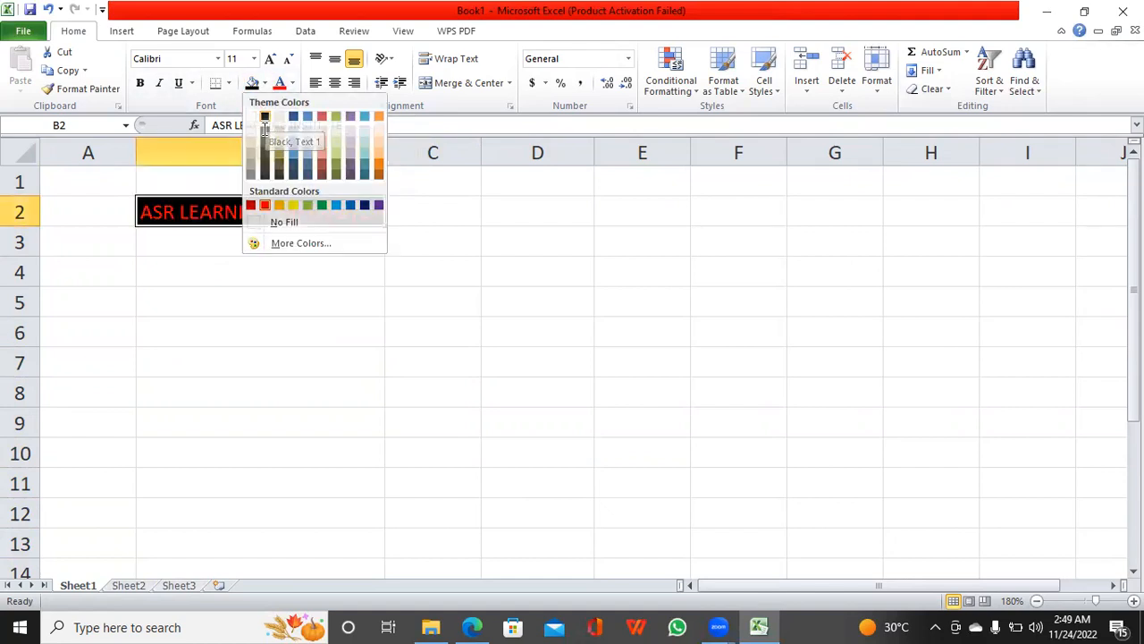
click(266, 117)
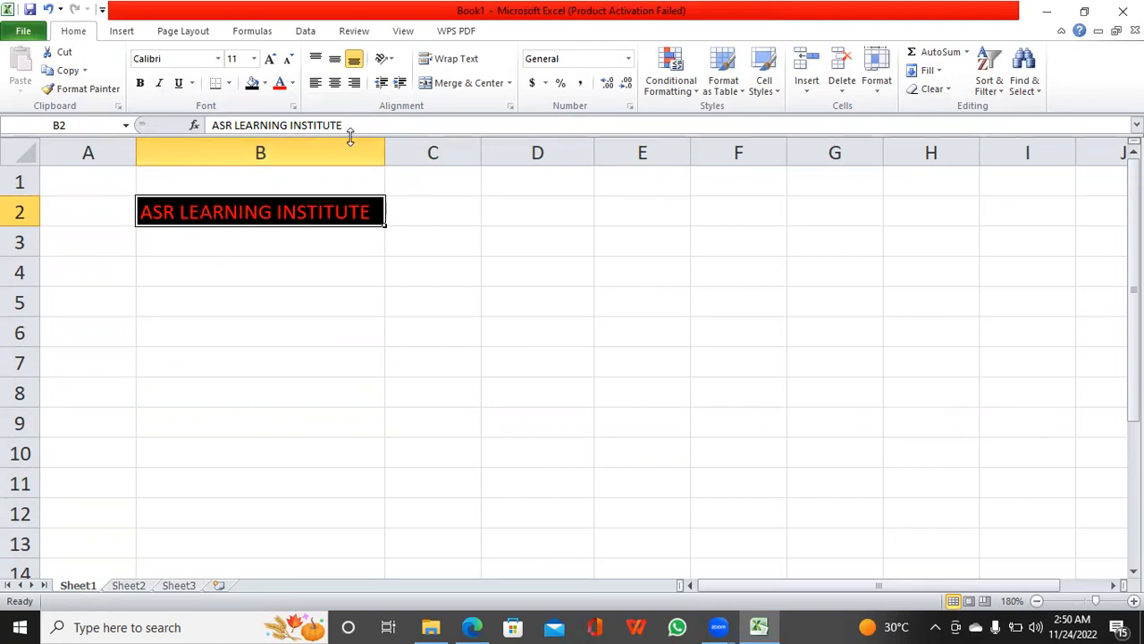
Change the font colour of the heading in cell B2 to a light blue theme shade.
click(293, 83)
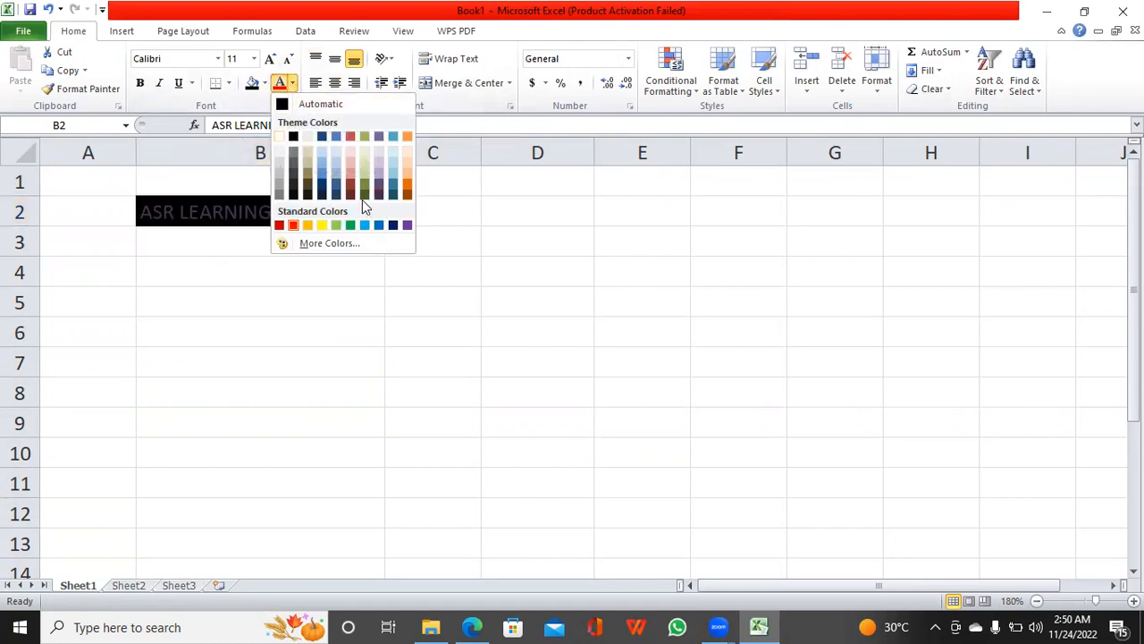
click(322, 159)
click(336, 323)
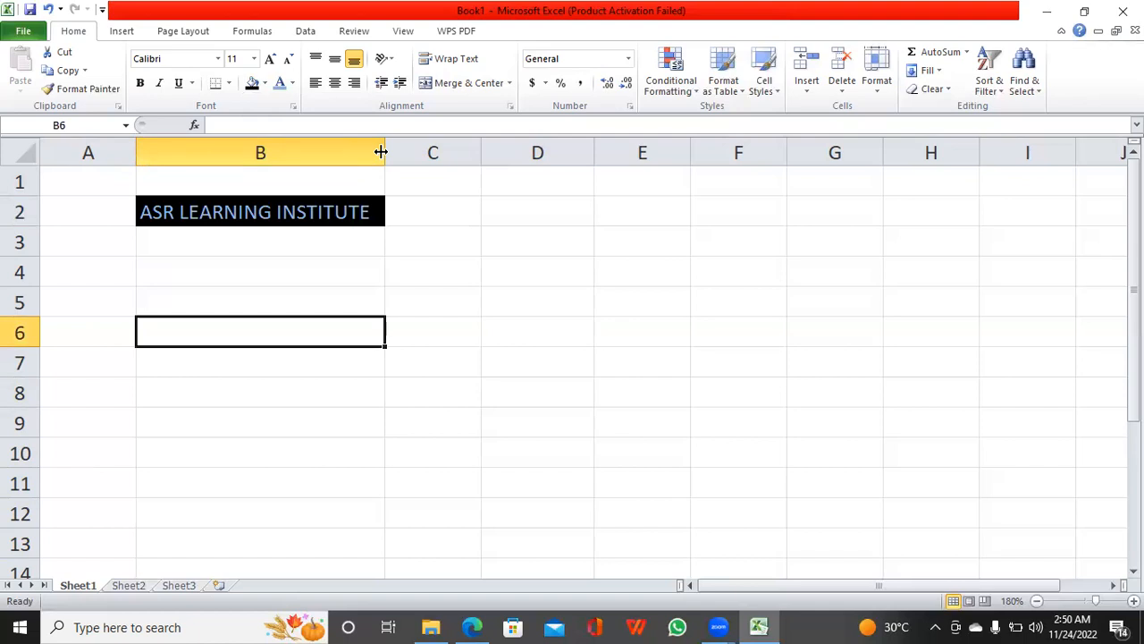
Widen column B well beyond the heading and centre the heading horizontally in cell B2 after trying right alignment.
drag(381, 151, 480, 165)
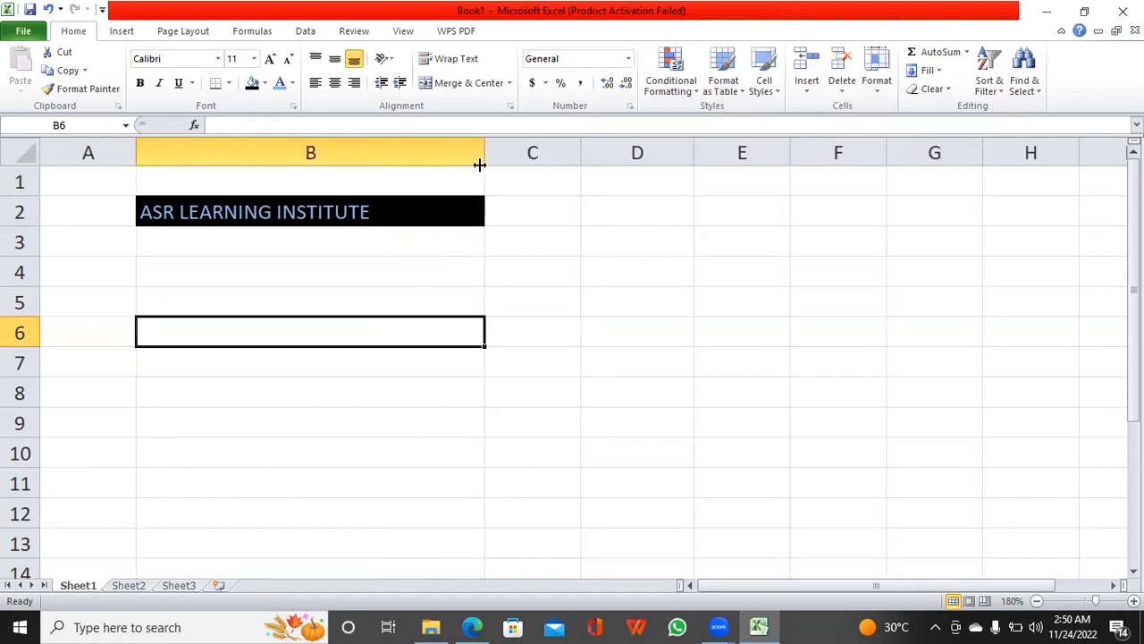
click(384, 425)
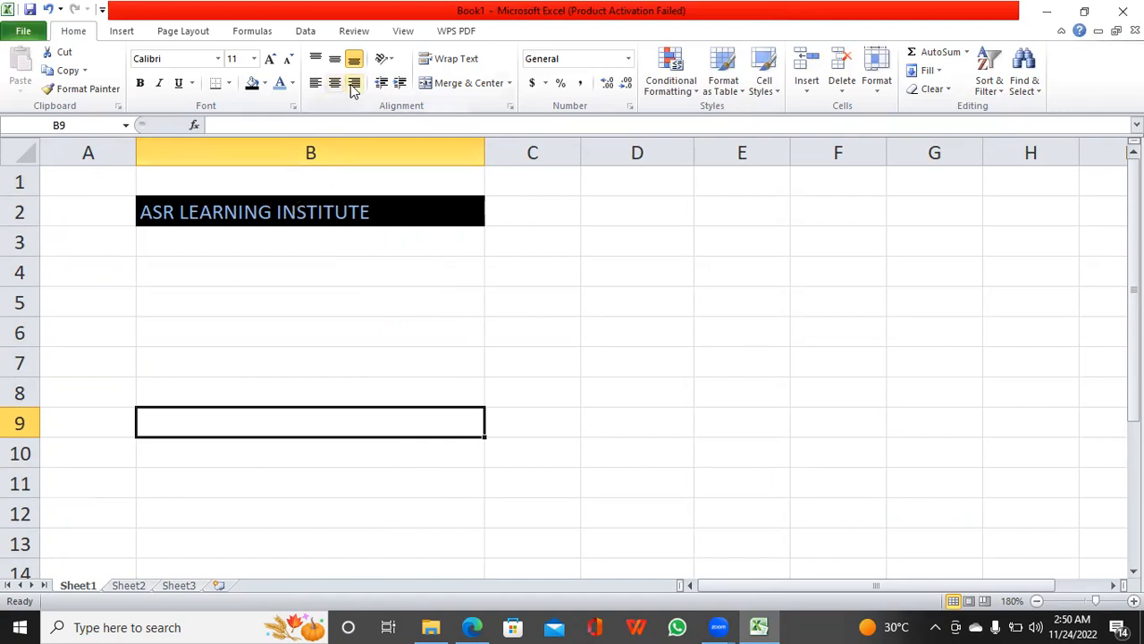
click(325, 220)
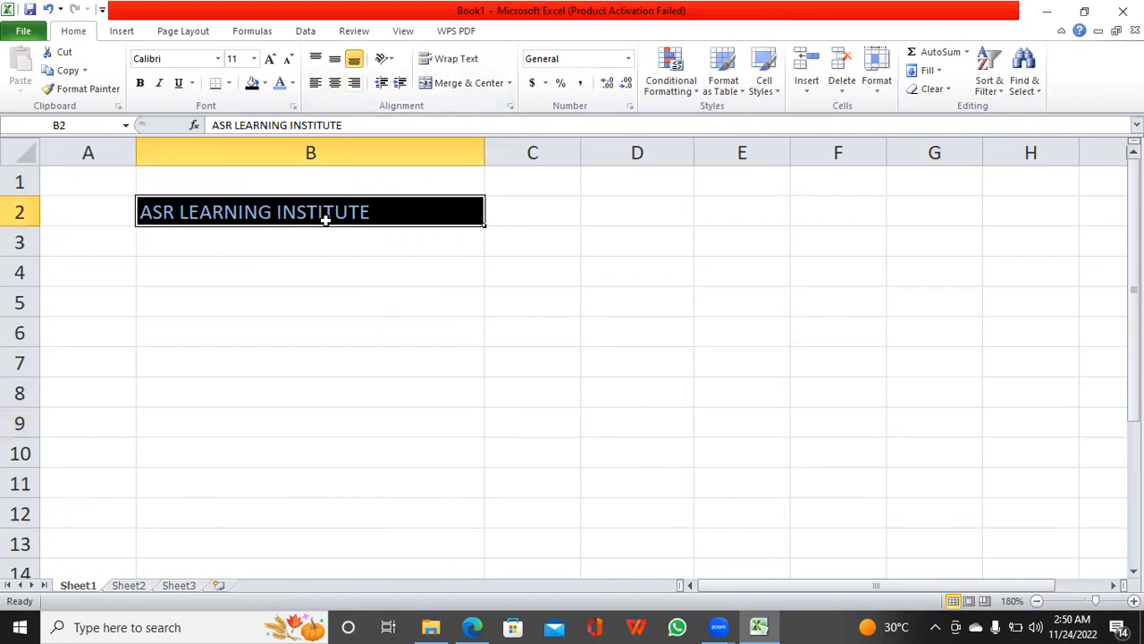
click(354, 85)
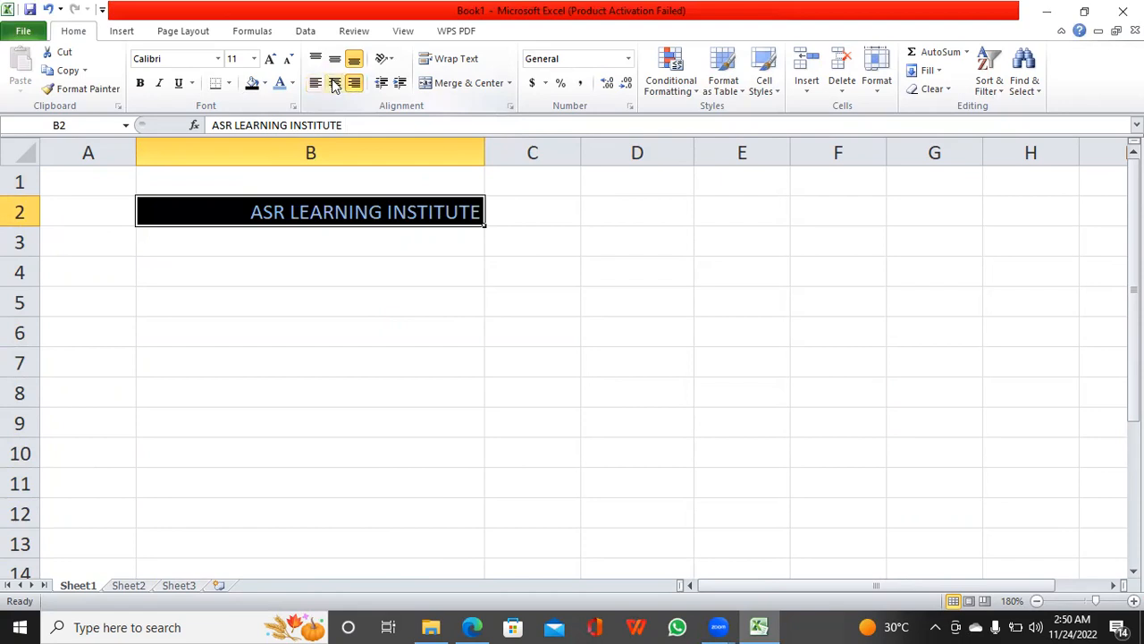
click(334, 84)
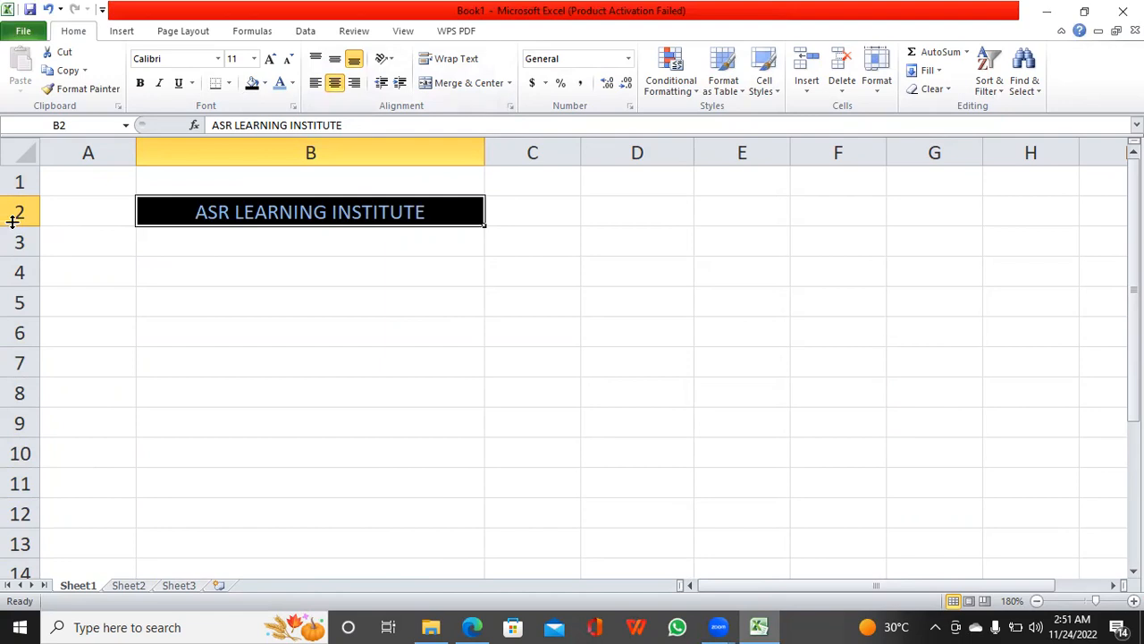
Make row 2 about three times as tall and enlarge the heading in cell B2 to font size 14.
drag(12, 222, 12, 221)
drag(17, 224, 16, 286)
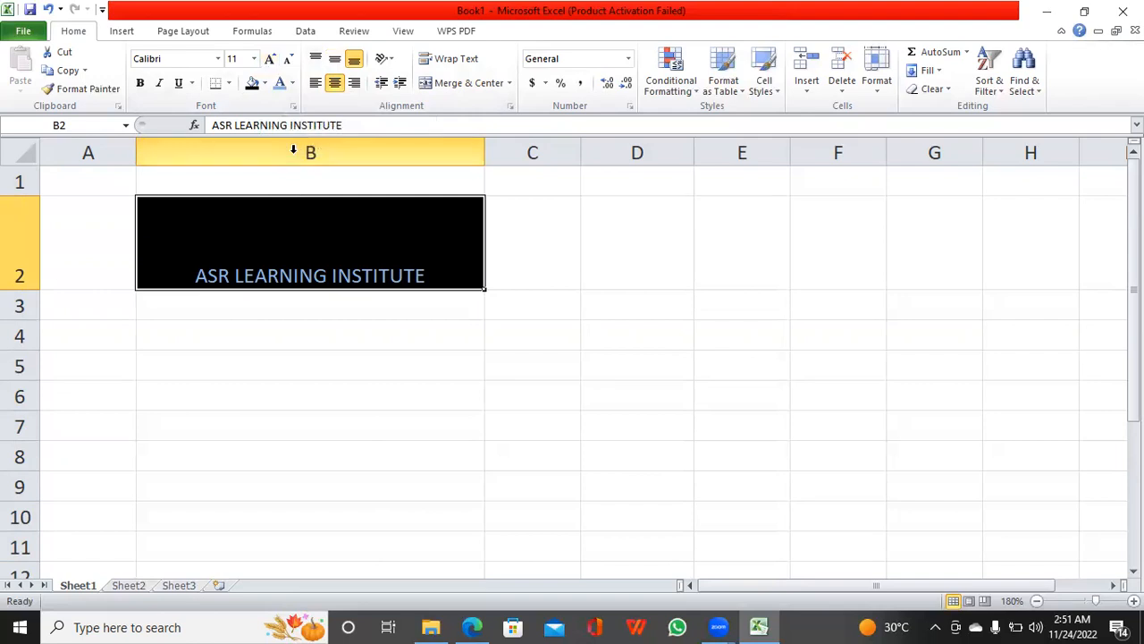
click(271, 61)
click(271, 61)
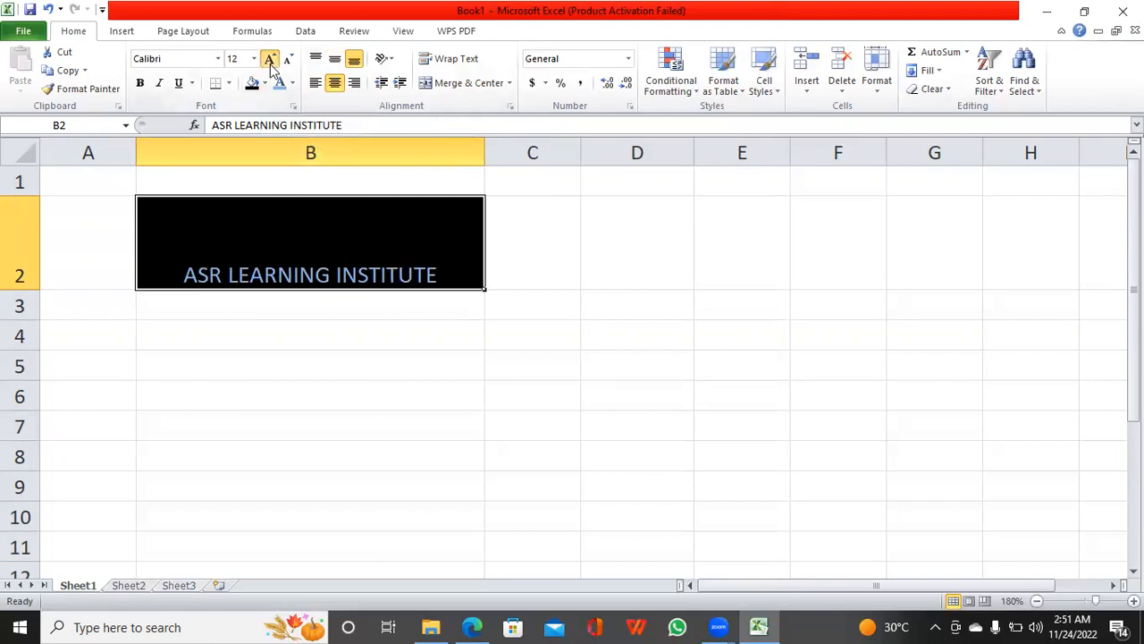
click(286, 61)
click(286, 60)
click(268, 62)
click(268, 61)
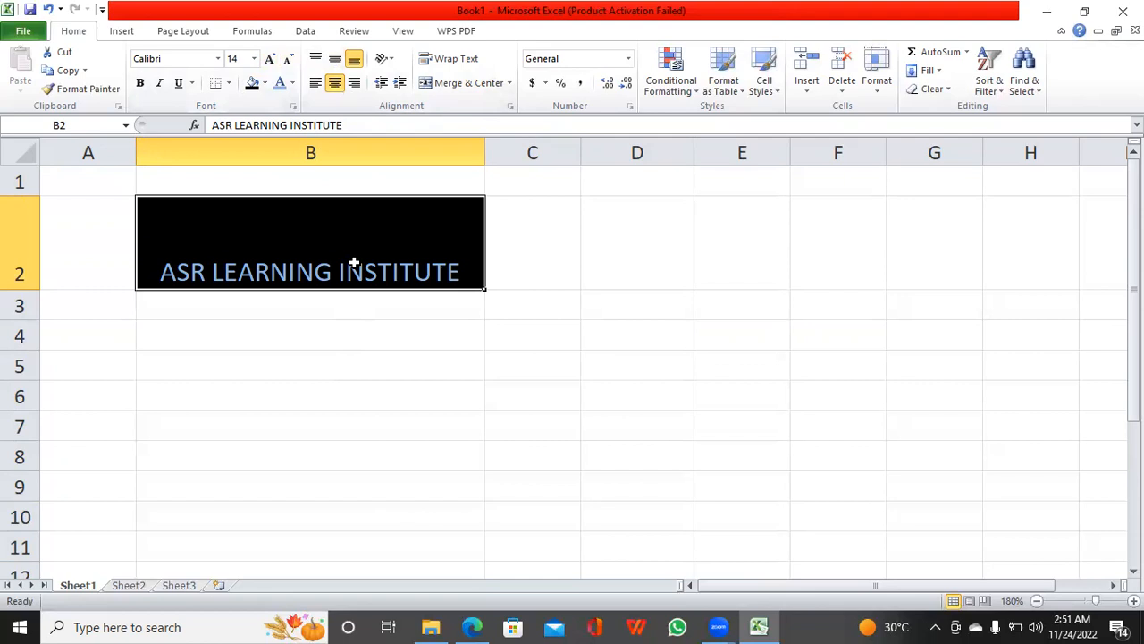
Try top, left and right alignment on the heading in cell B2, and leave it centred vertically and horizontally.
click(314, 59)
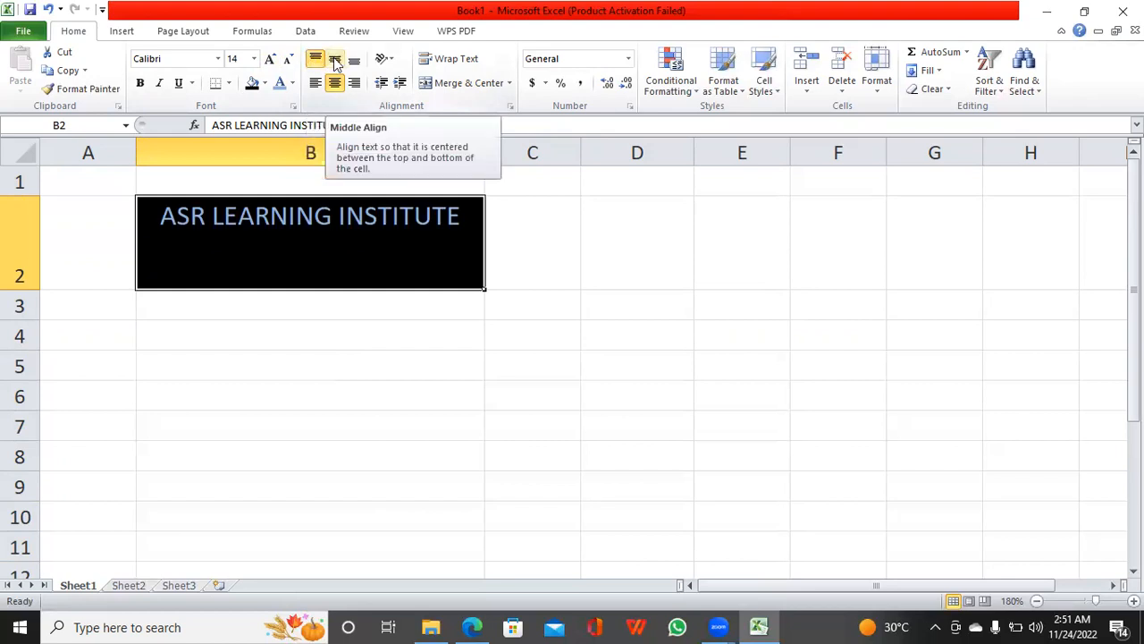
click(335, 59)
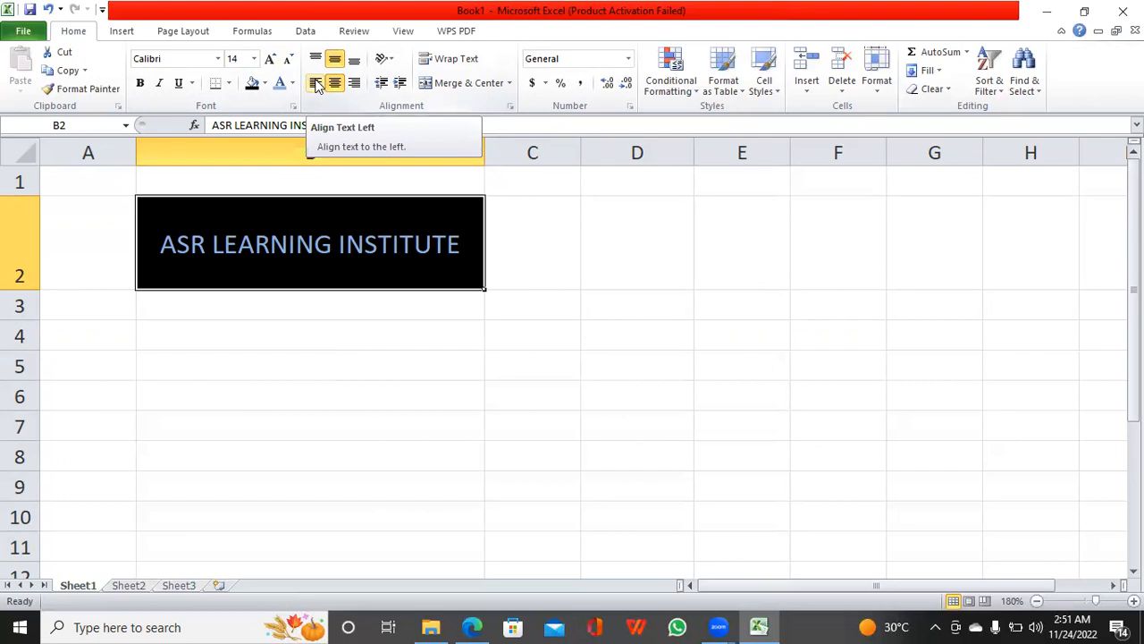
click(316, 83)
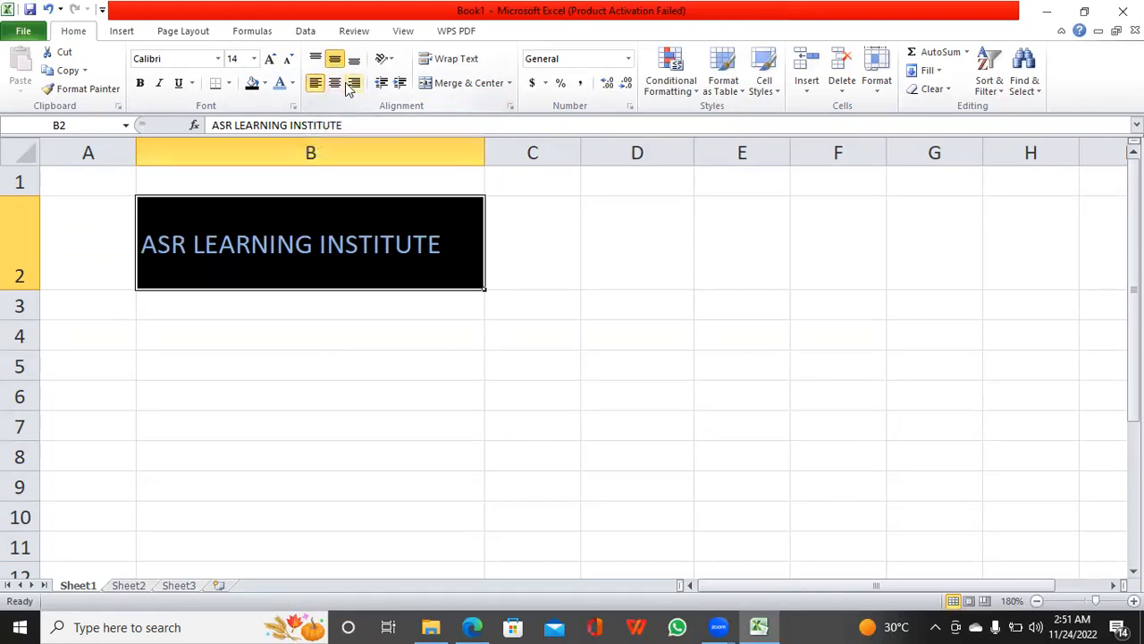
click(347, 83)
click(335, 82)
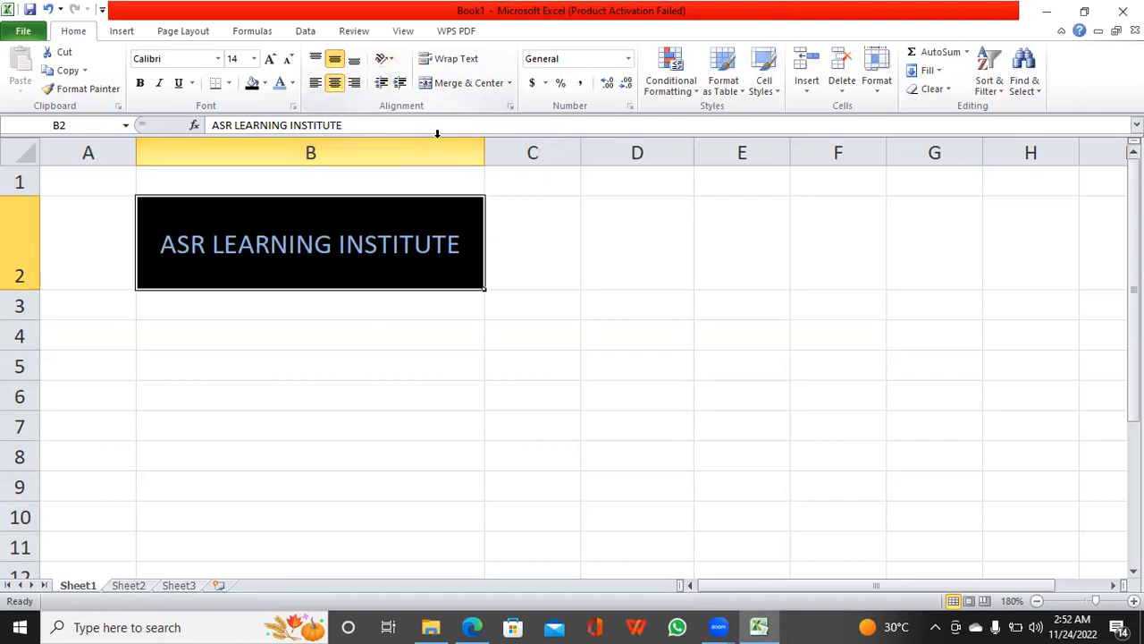
click(394, 59)
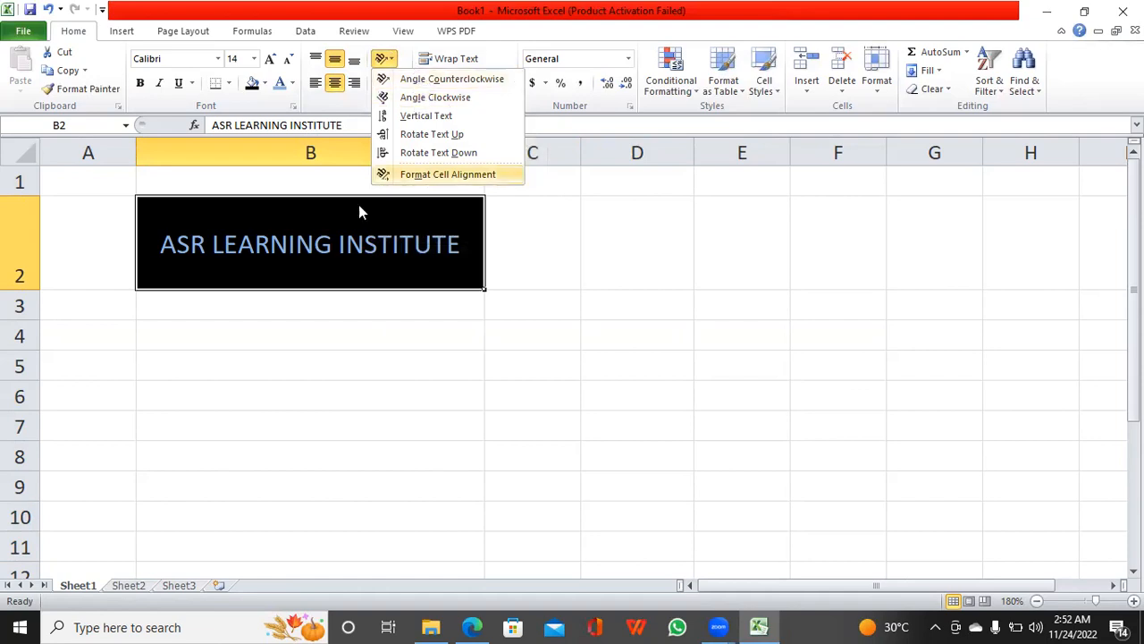
click(391, 362)
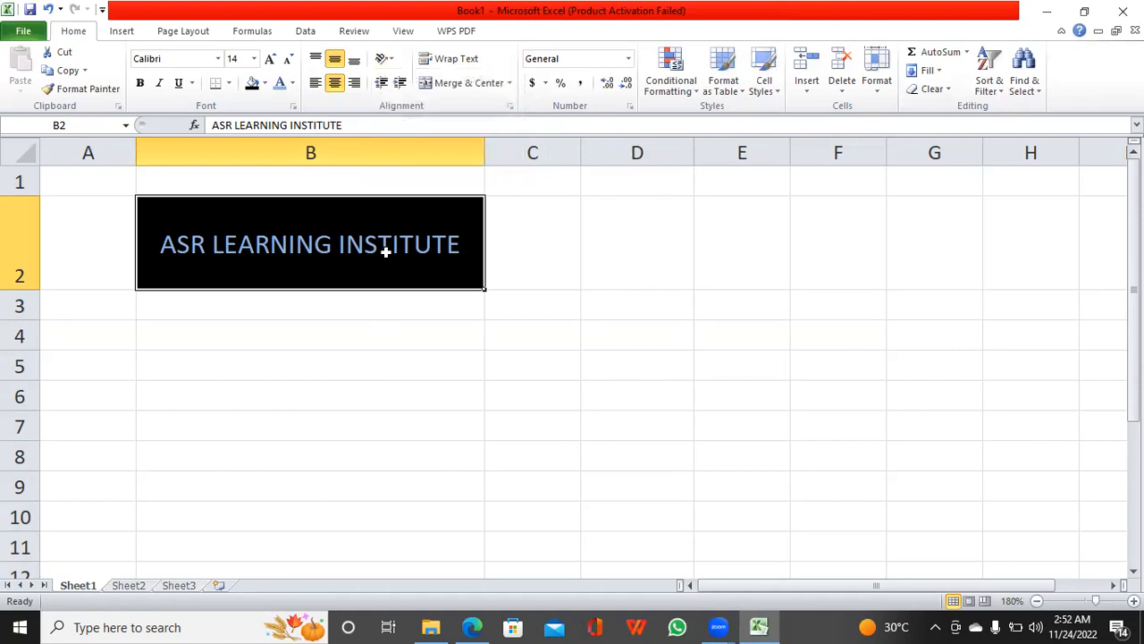
click(321, 353)
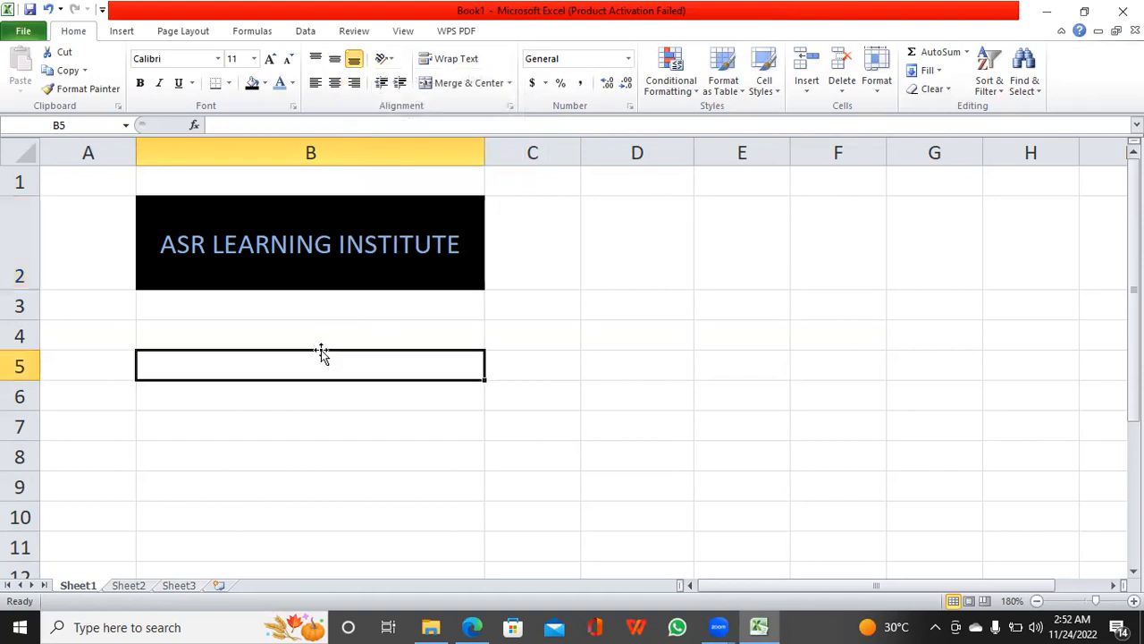
Angle the heading in cell B2 counterclockwise and increase the height of row 2 to fit the slanted text.
click(331, 272)
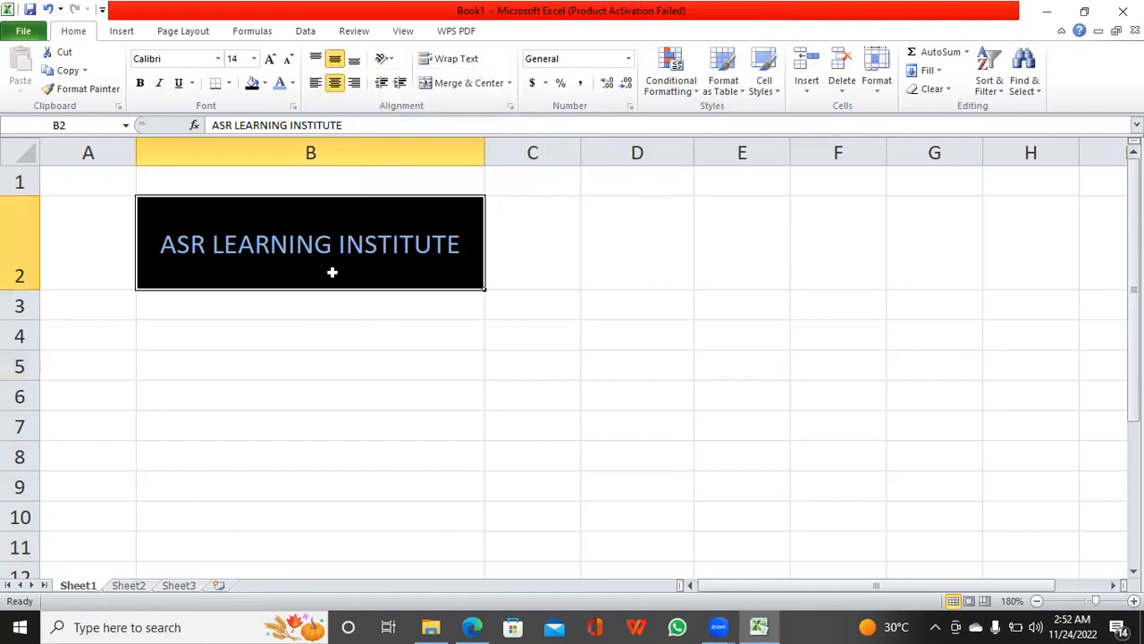
click(385, 59)
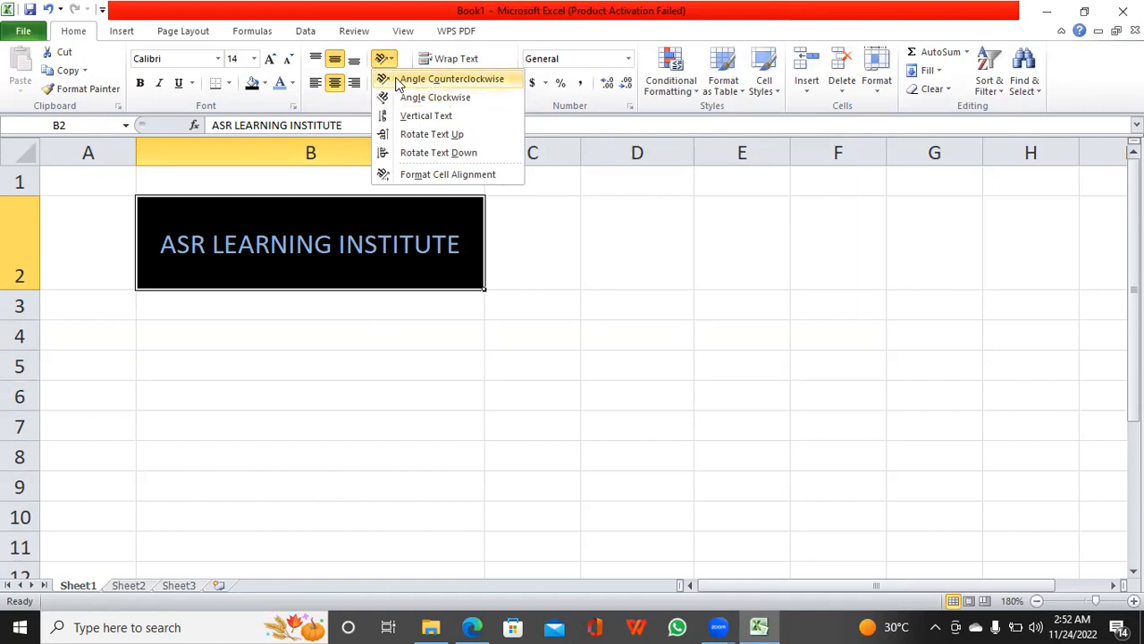
click(399, 81)
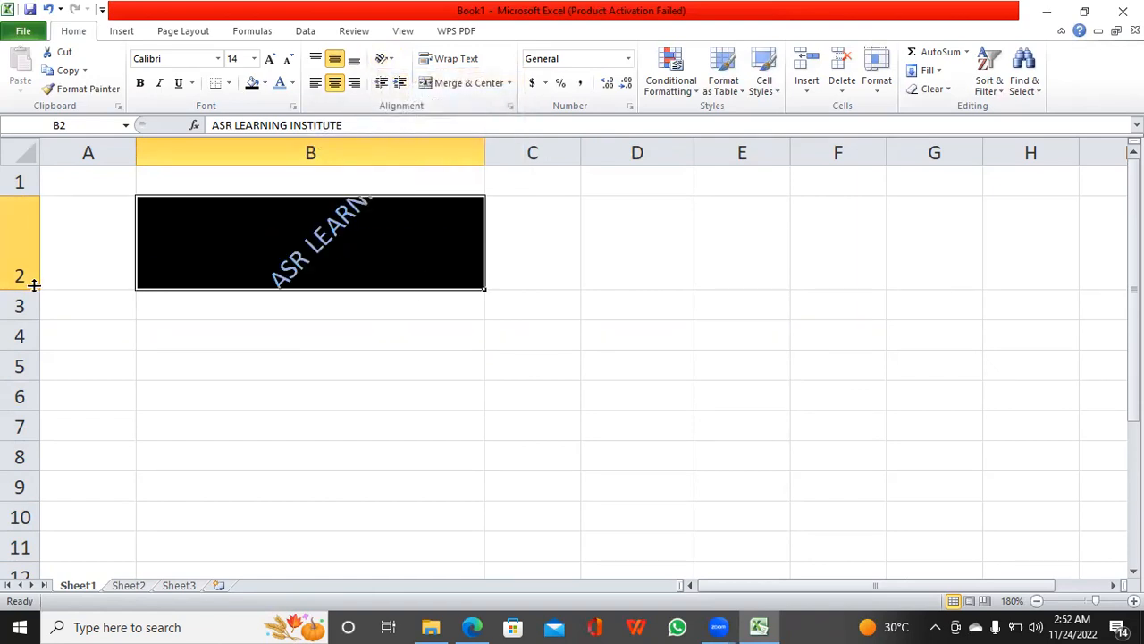
drag(32, 283, 27, 455)
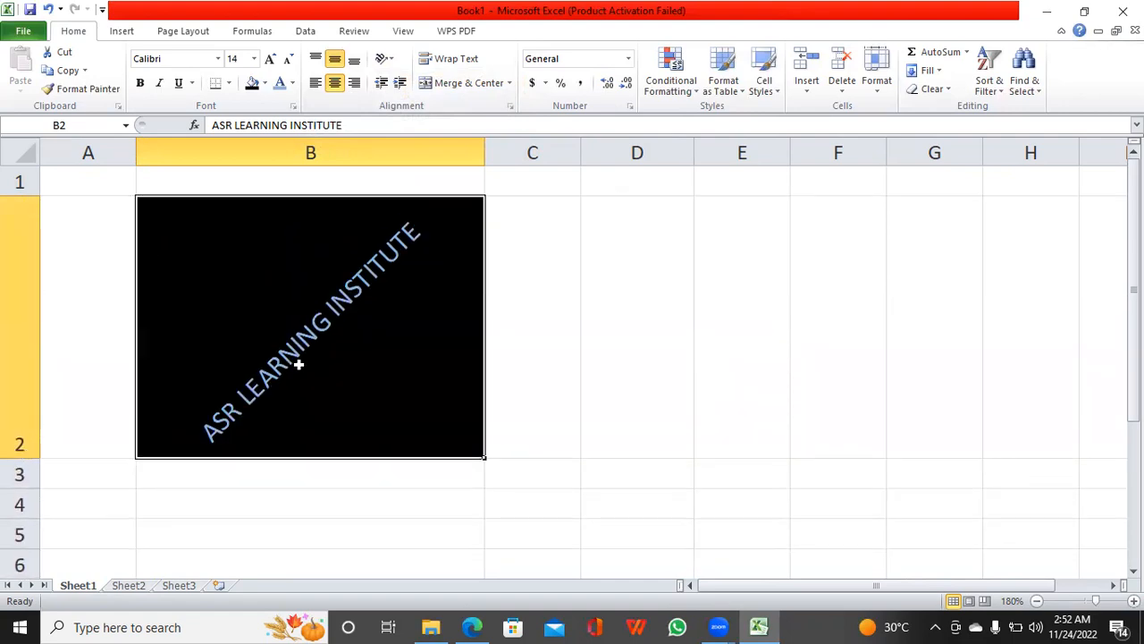
Angle the heading in cell B2 clockwise, and return it to the counterclockwise angle.
click(390, 59)
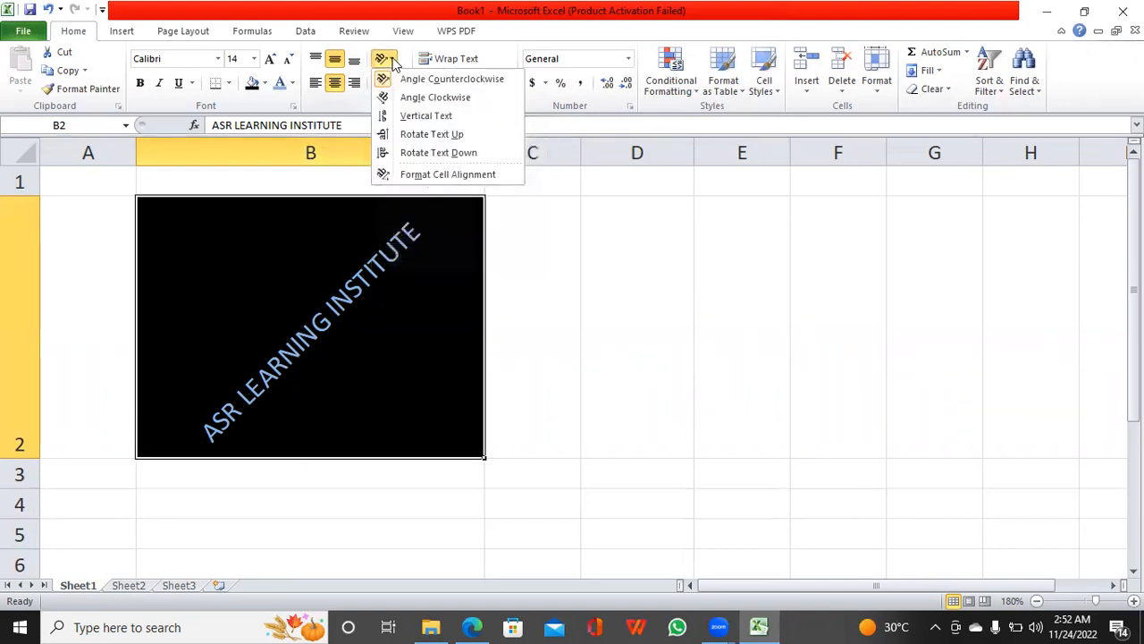
click(435, 97)
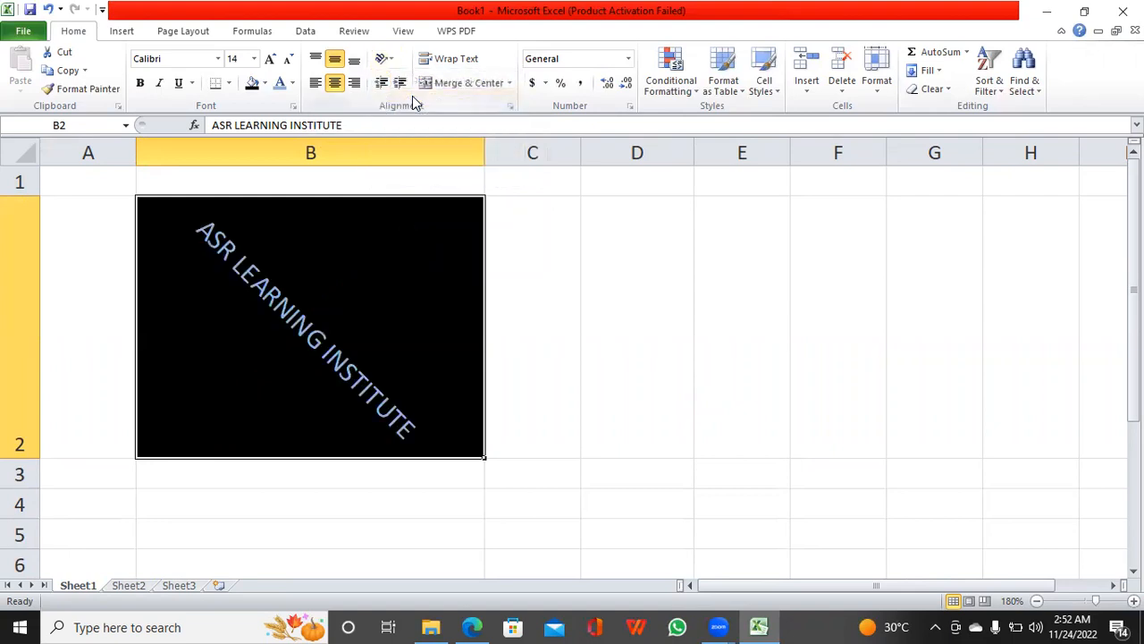
click(390, 59)
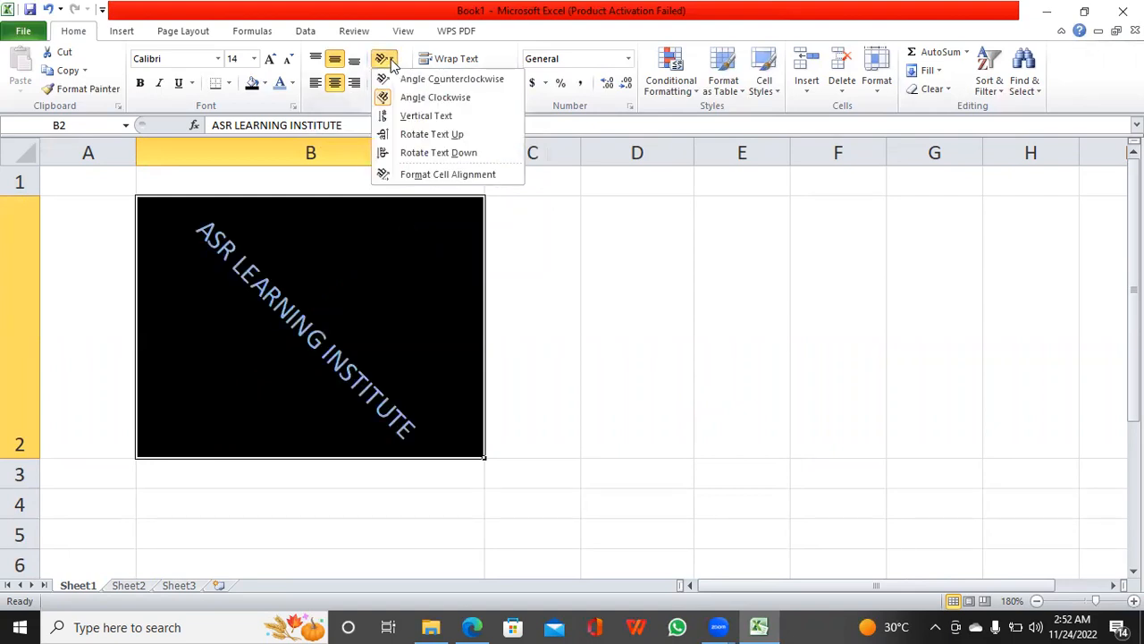
click(393, 79)
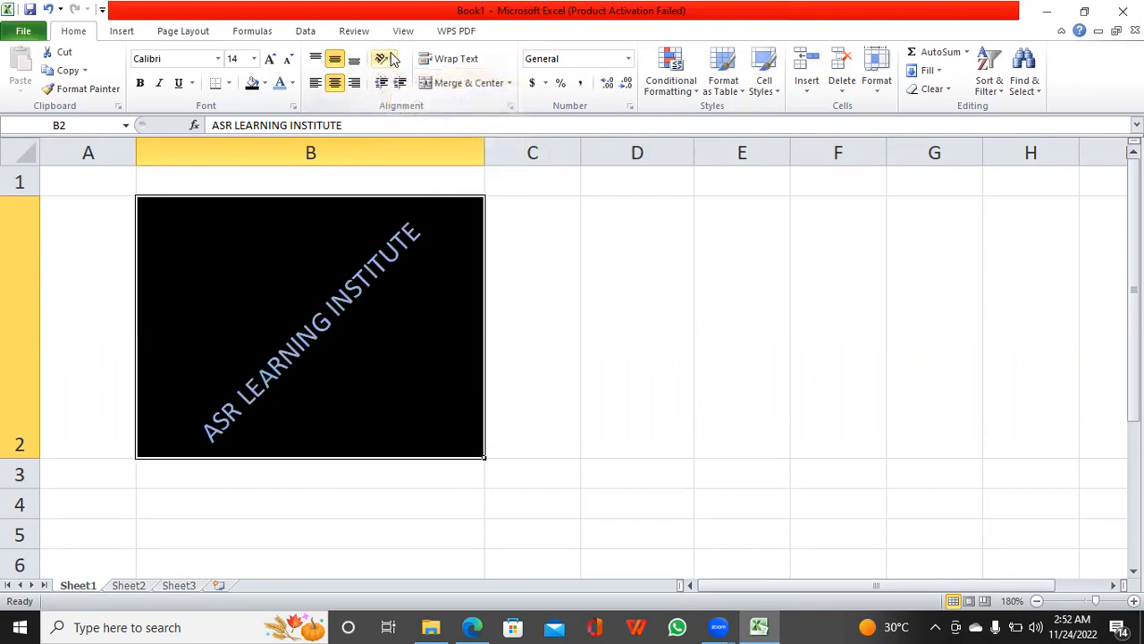
Set the heading to vertical text orientation and move it from cell B2 to cell B6.
click(393, 59)
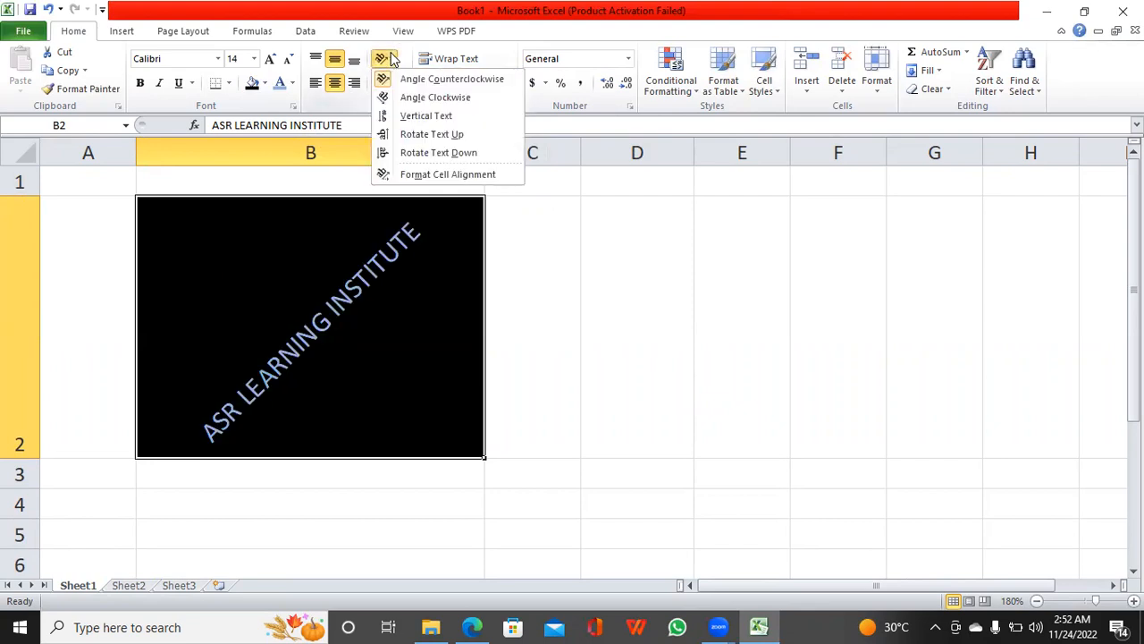
click(426, 116)
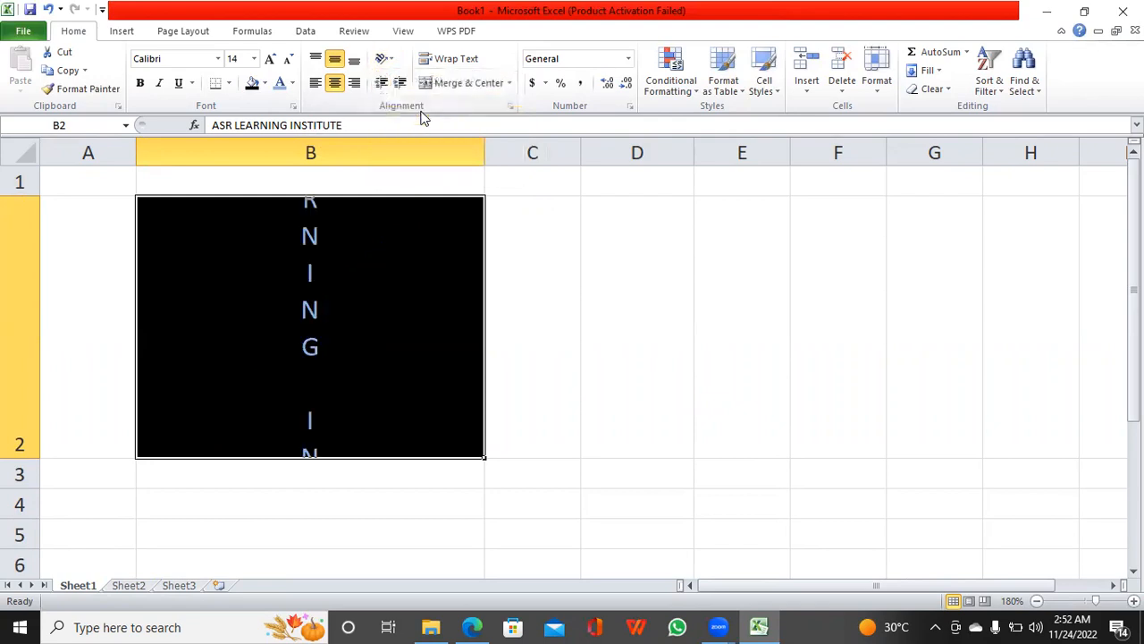
drag(315, 460, 366, 552)
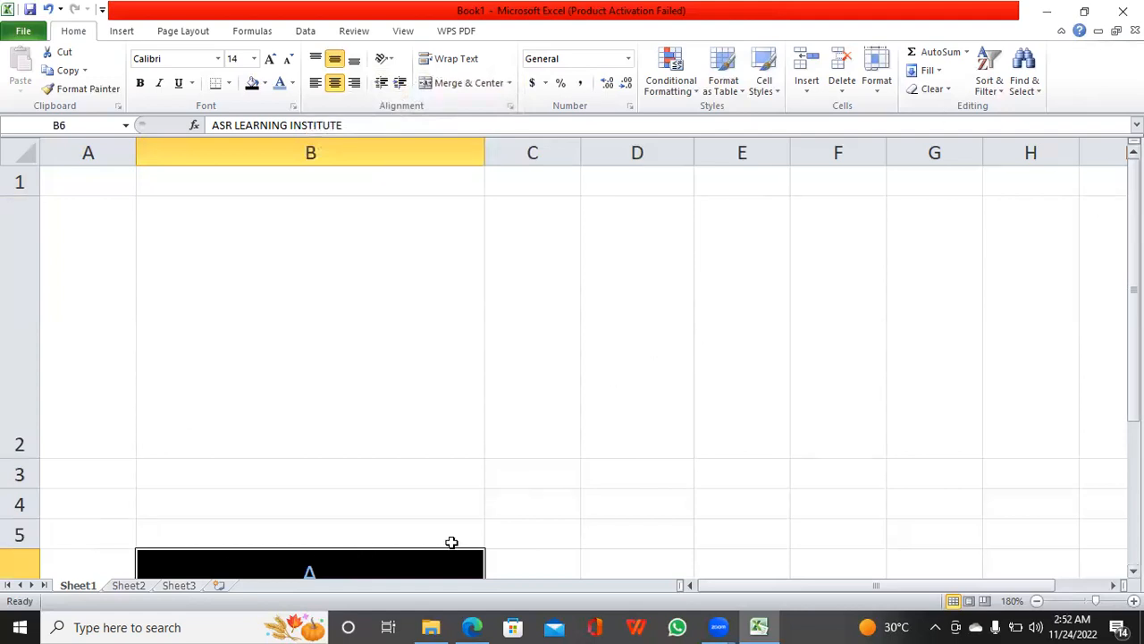
scroll(1133, 571, down, 2)
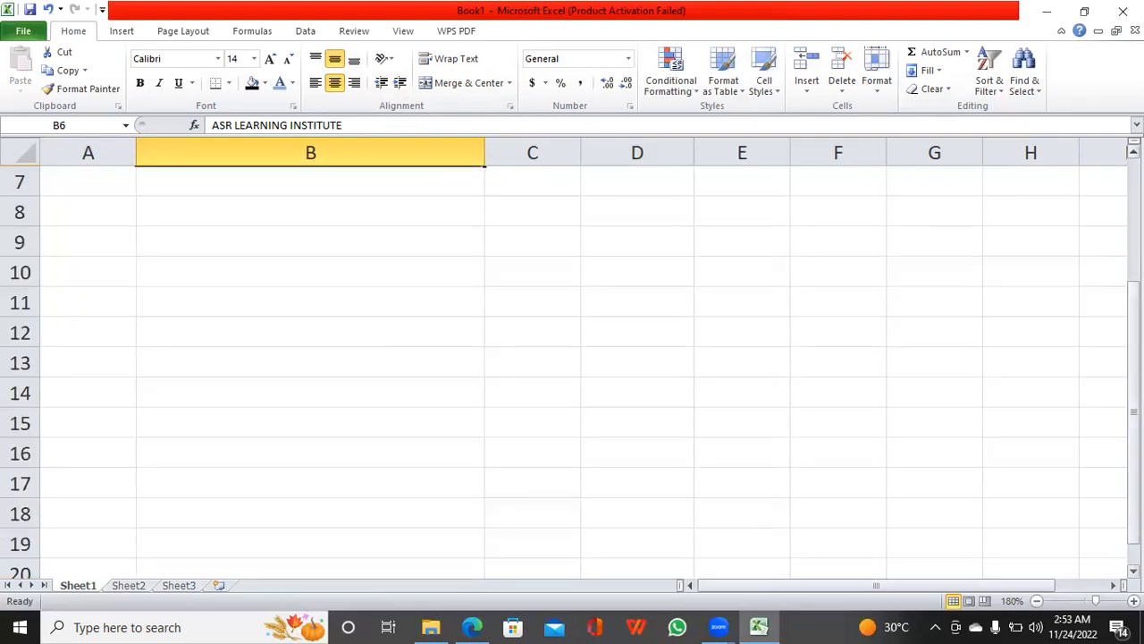
Try rotating the heading text in cell B6 up and down.
click(1134, 152)
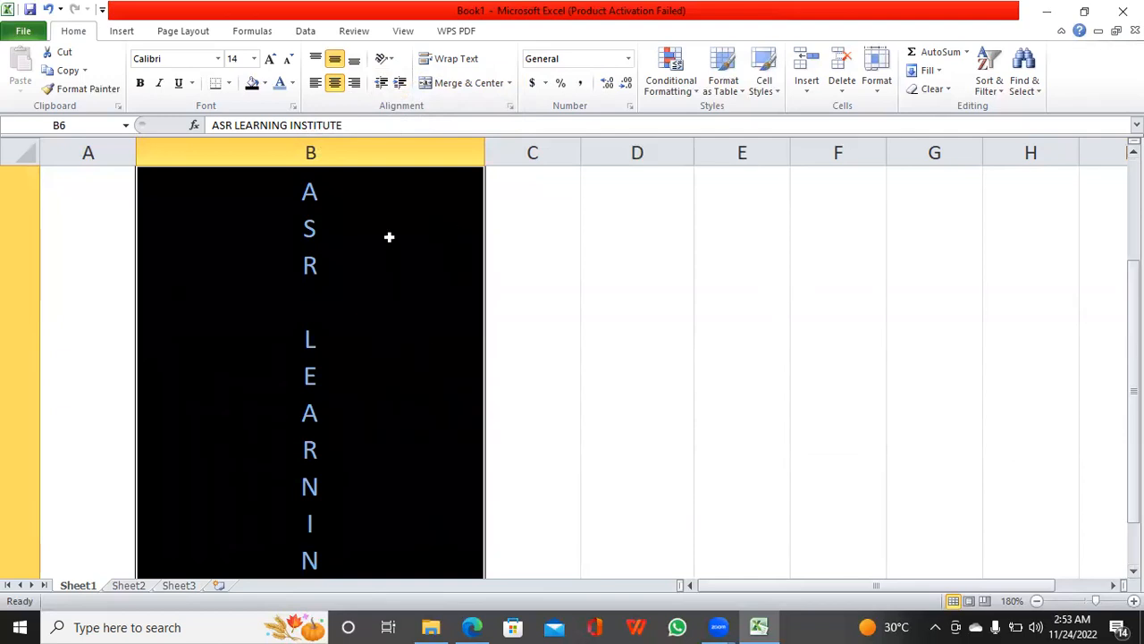
click(385, 61)
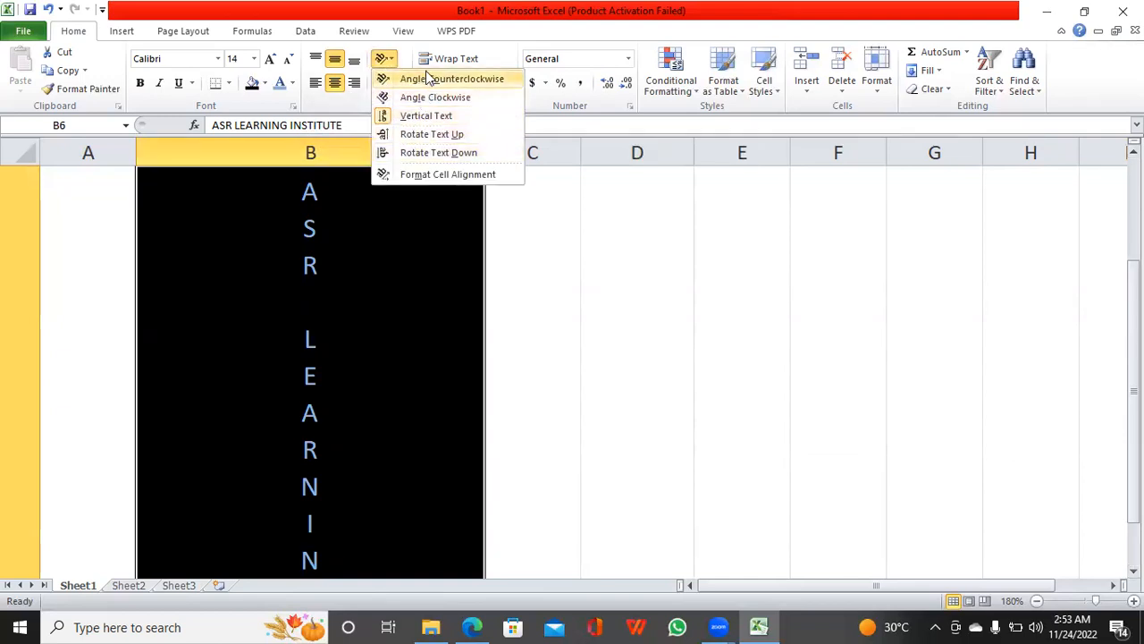
click(433, 135)
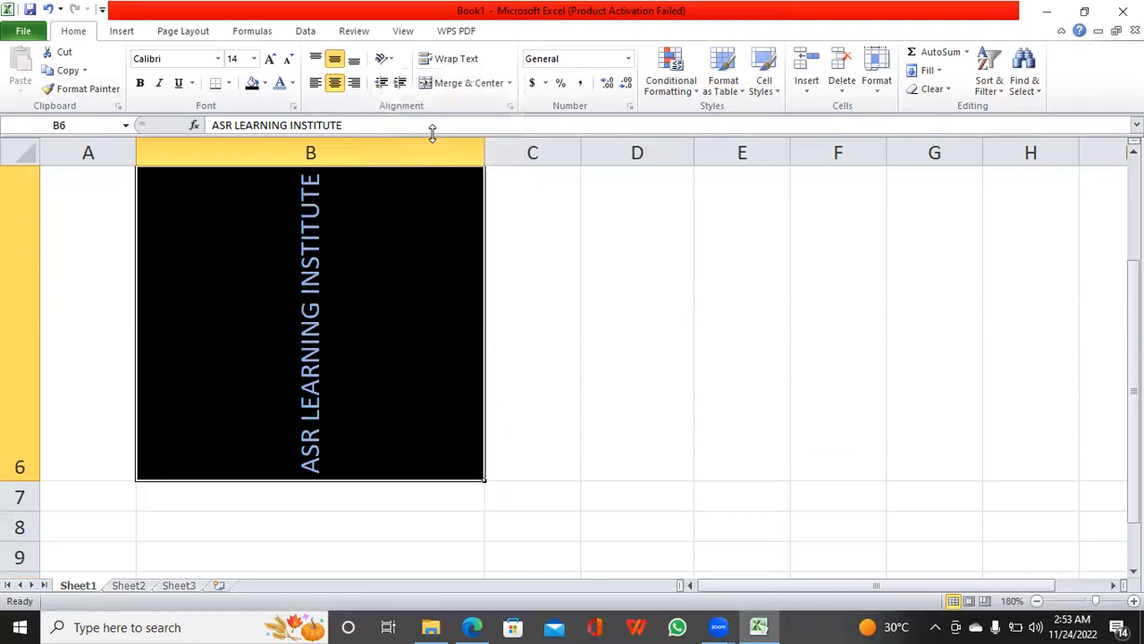
click(385, 59)
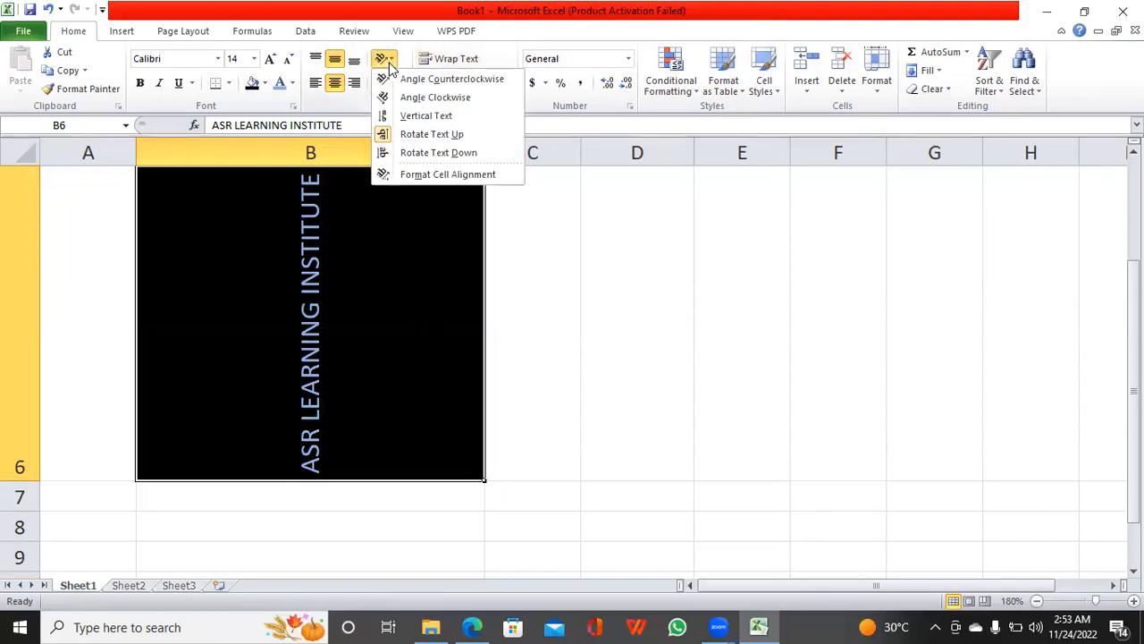
click(407, 152)
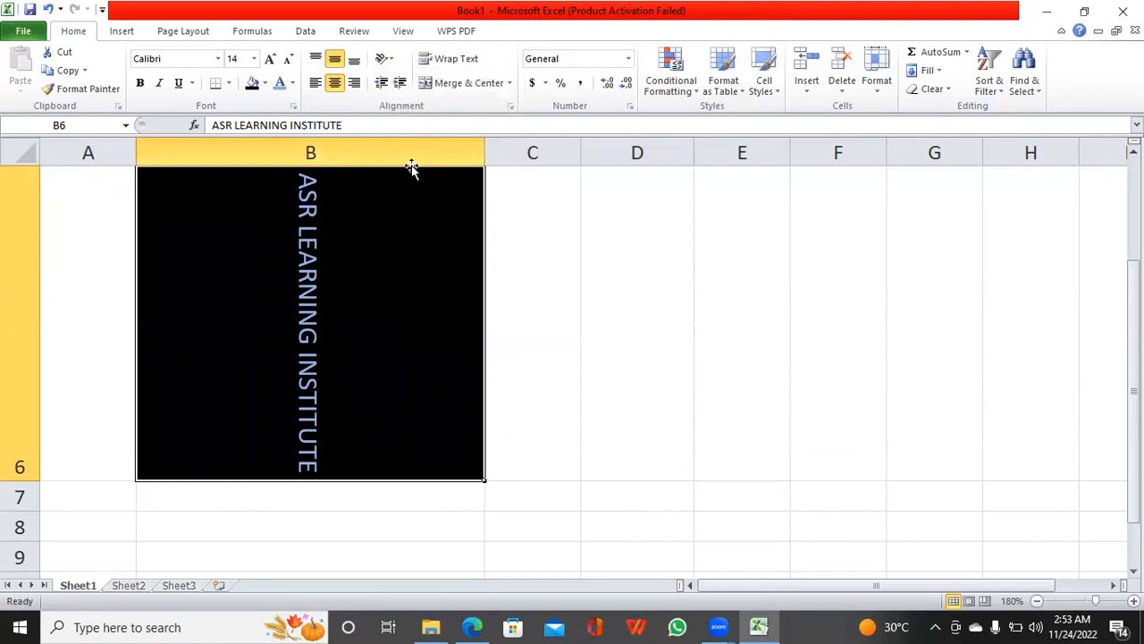
View the cell alignment settings for the heading in B6 and close them without changes.
click(388, 61)
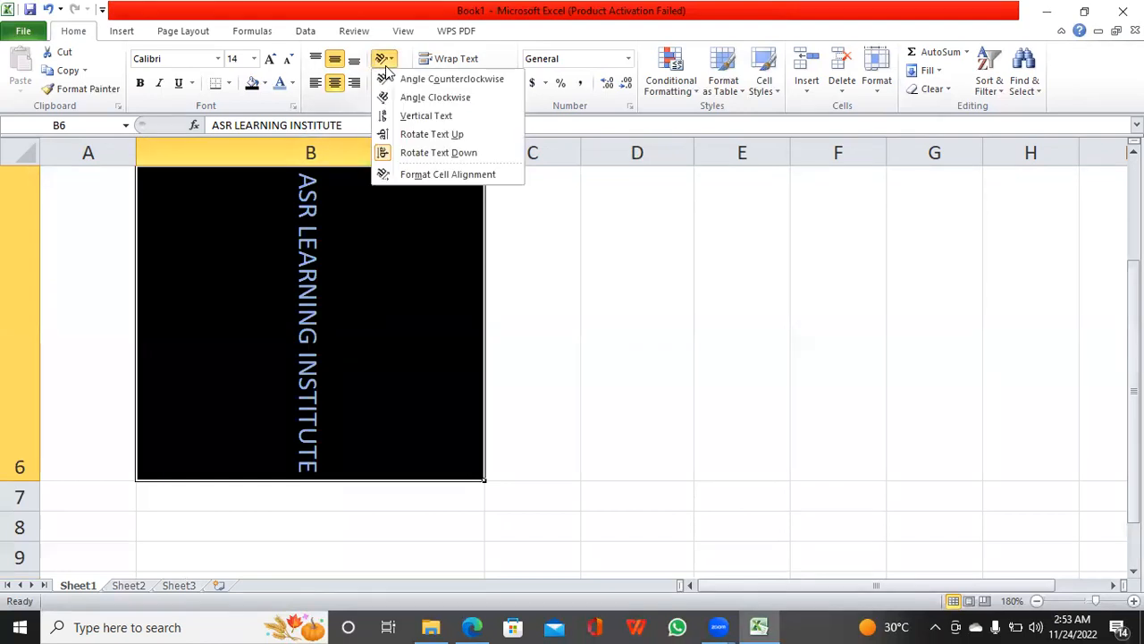
click(389, 178)
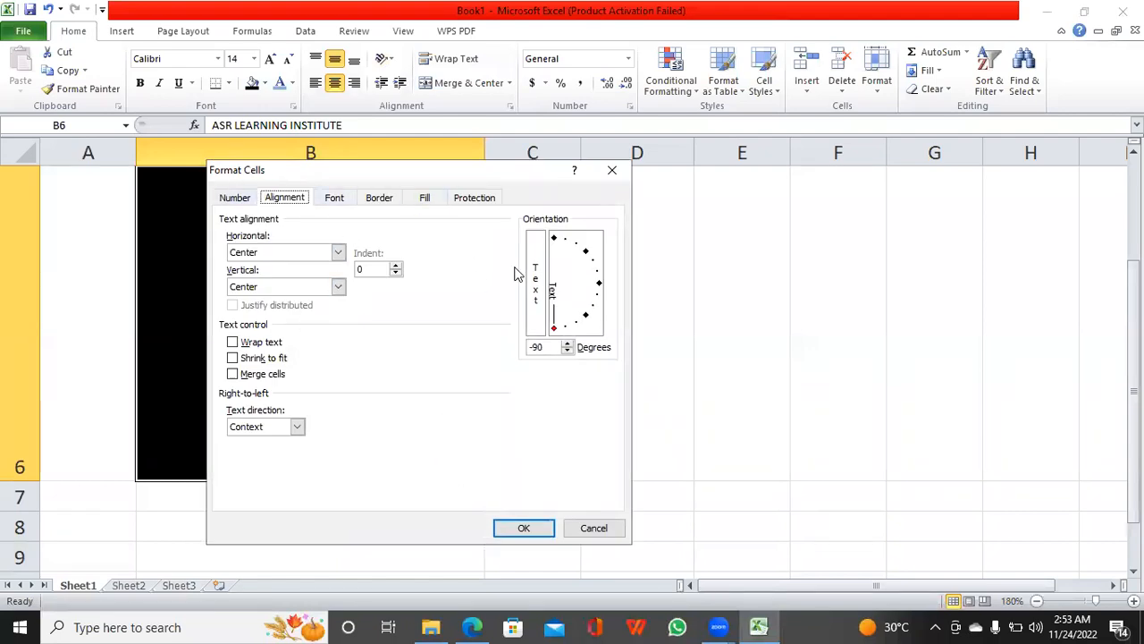
click(613, 170)
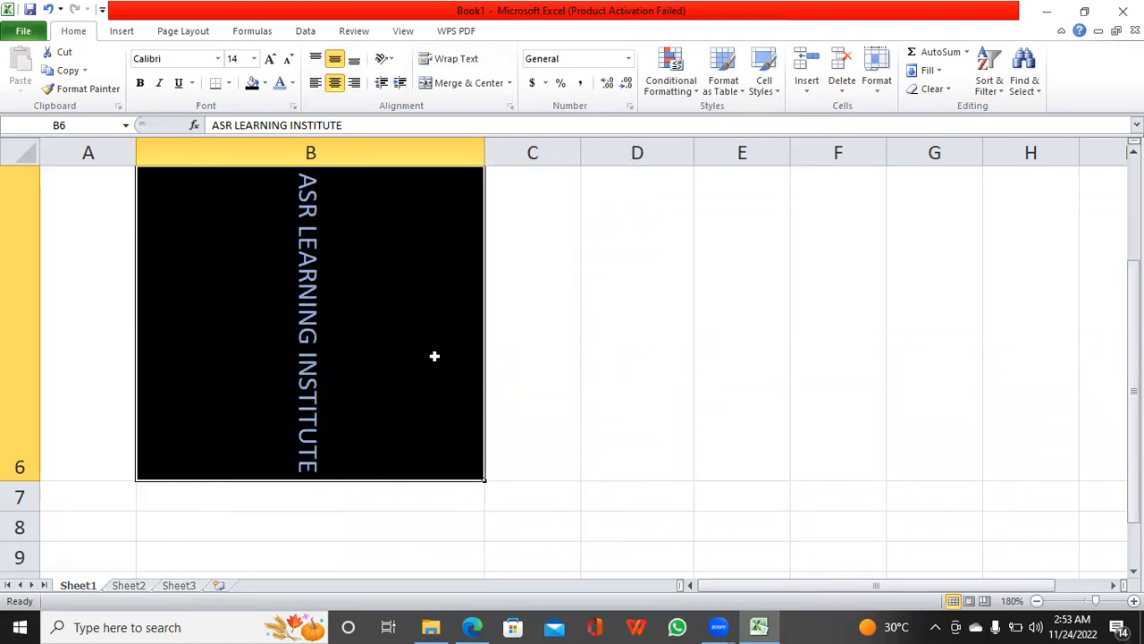
Undo the orientation, move and row height changes until the heading is horizontal in cell B2 again.
key(ctrl+z)
key(ctrl+z)
key(ctrl+z)
key(ctrl+z)
key(ctrl+z)
key(ctrl+z)
key(ctrl+z)
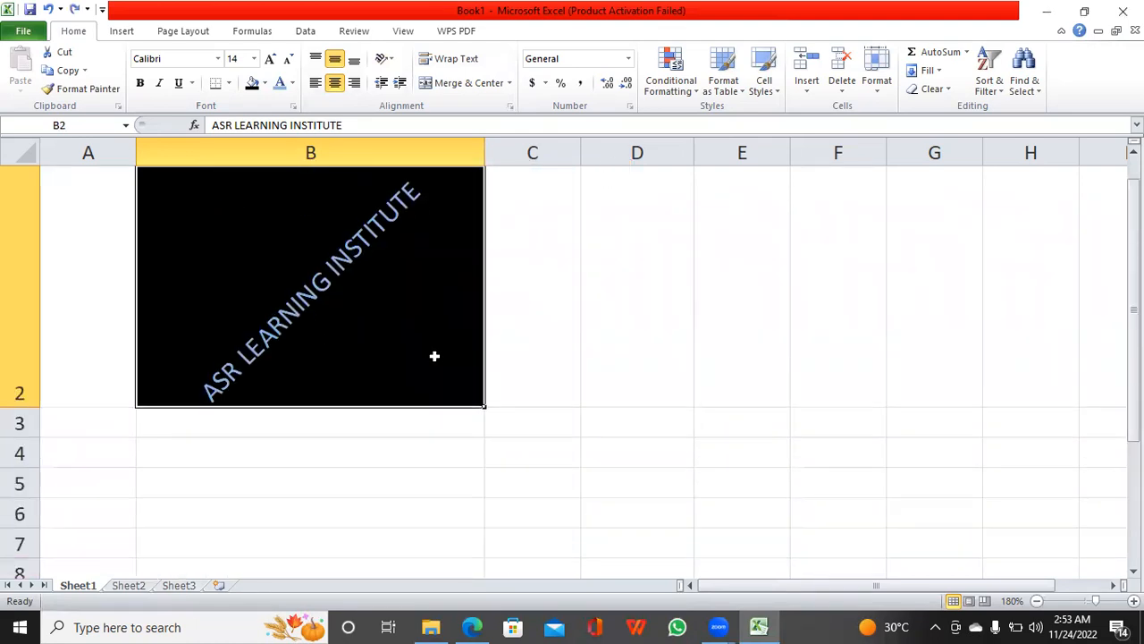
key(ctrl+z)
key(ctrl+z)
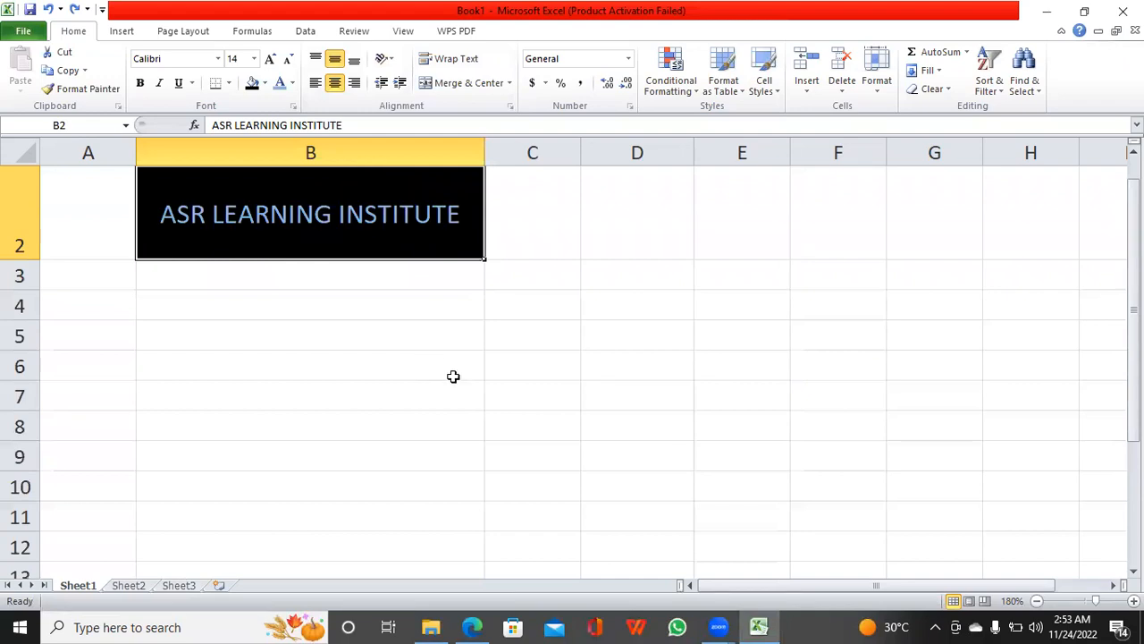
click(465, 386)
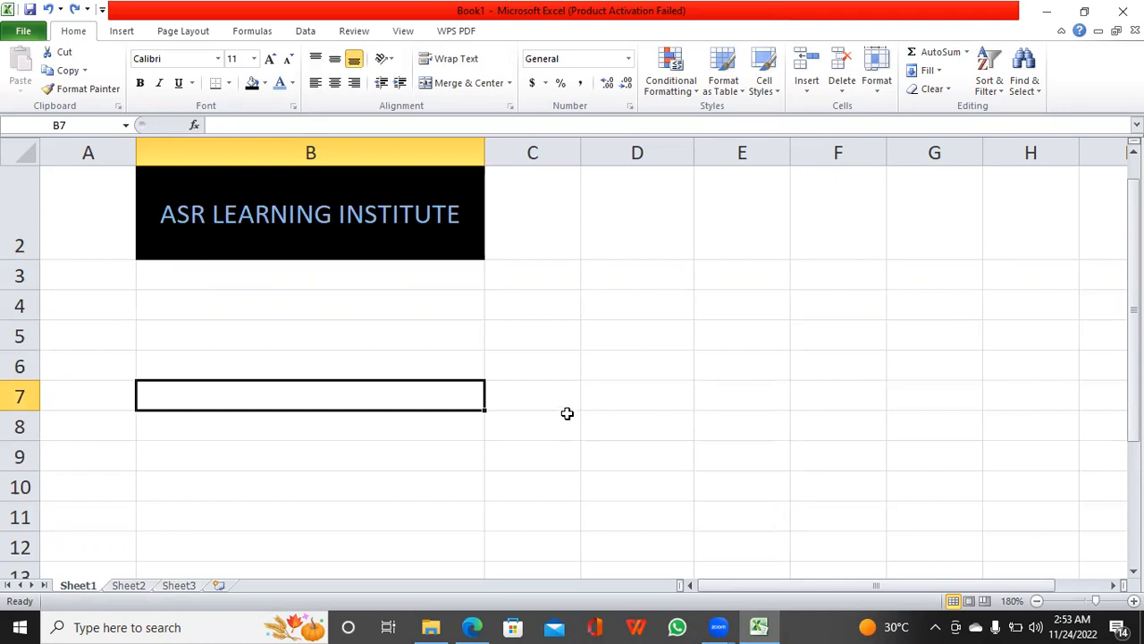
Delete heading cell B2, shifting the remaining cells left.
click(363, 234)
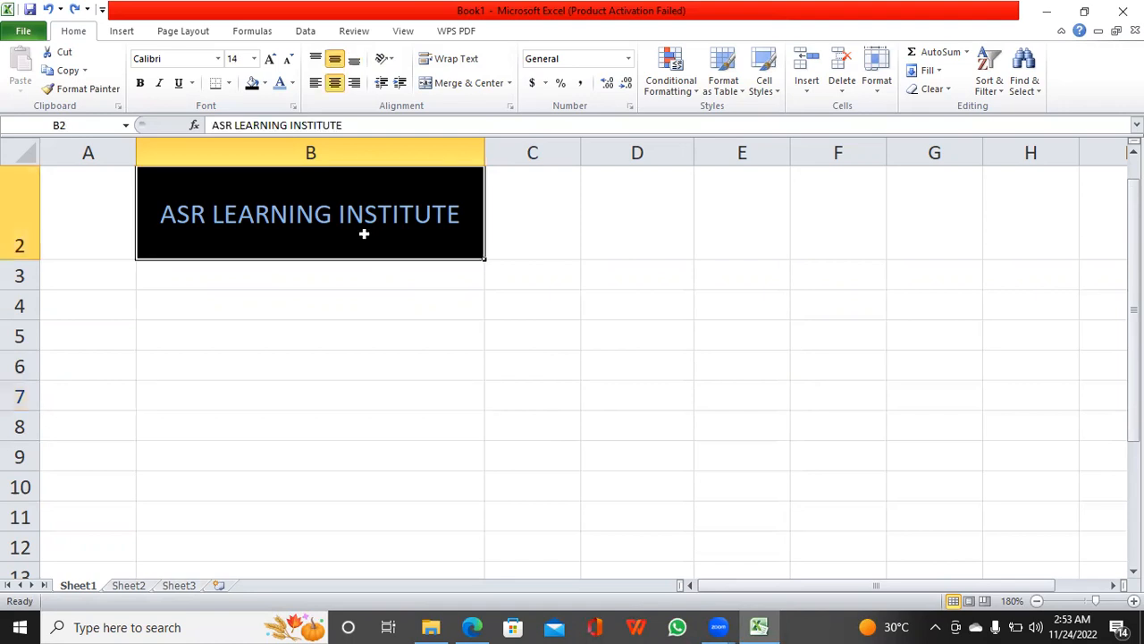
right_click(367, 237)
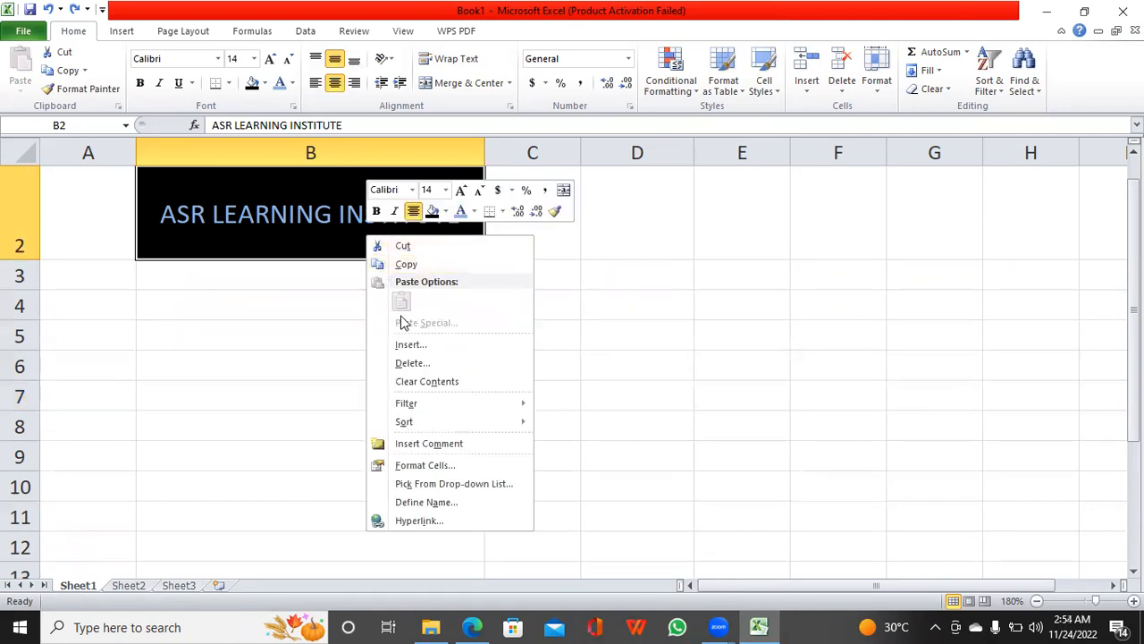
click(418, 369)
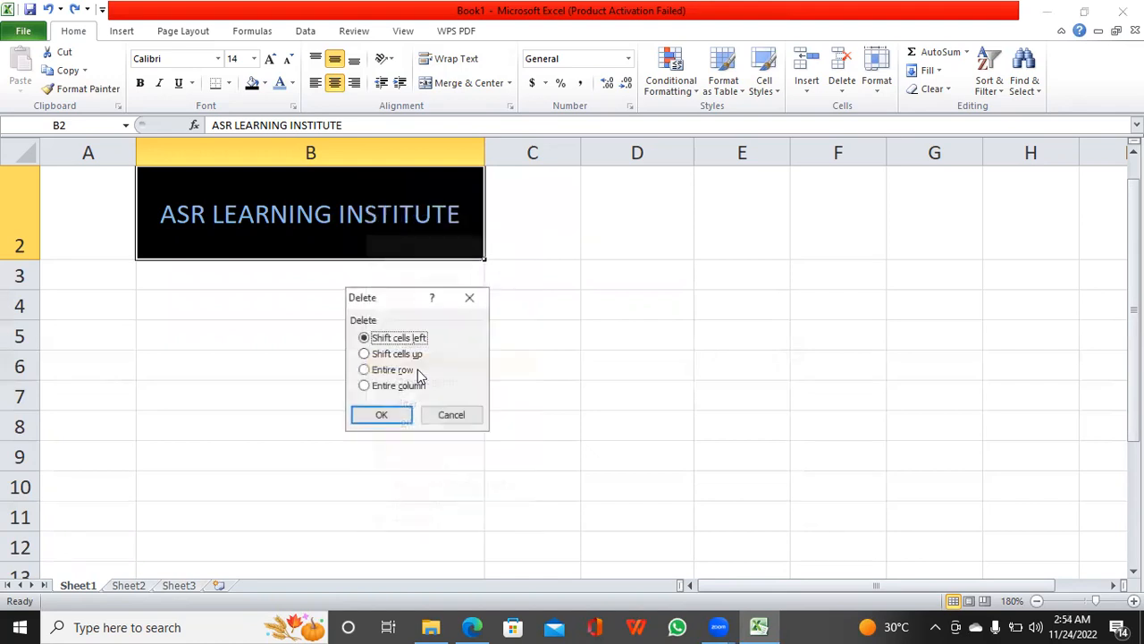
click(385, 416)
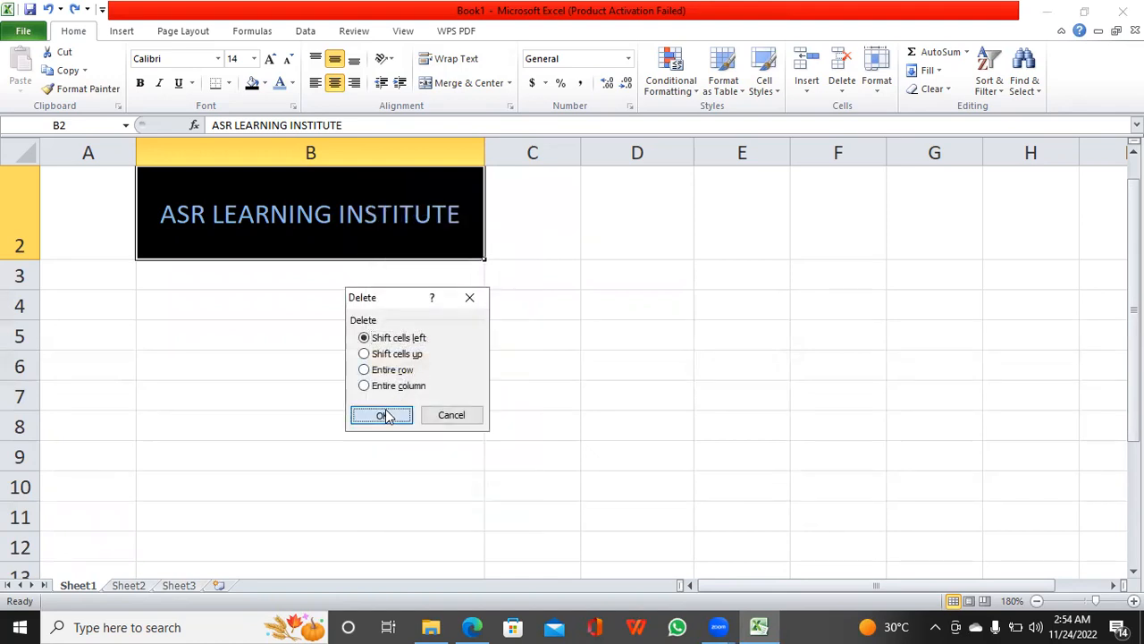
click(327, 447)
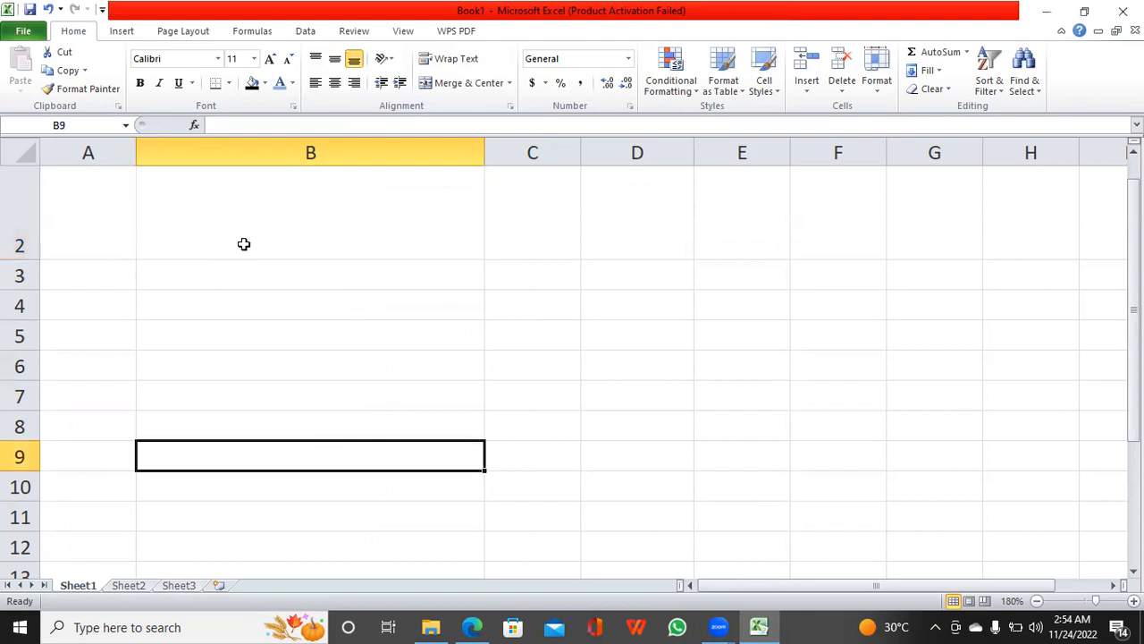
click(264, 226)
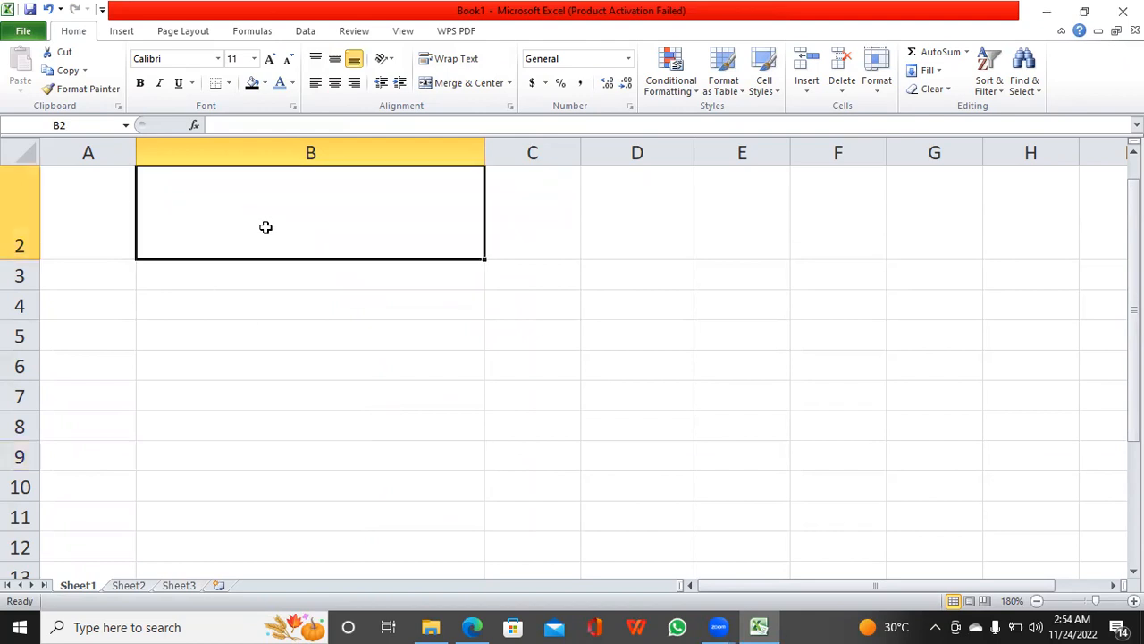
Delete the tall row 2 from the sheet.
click(21, 213)
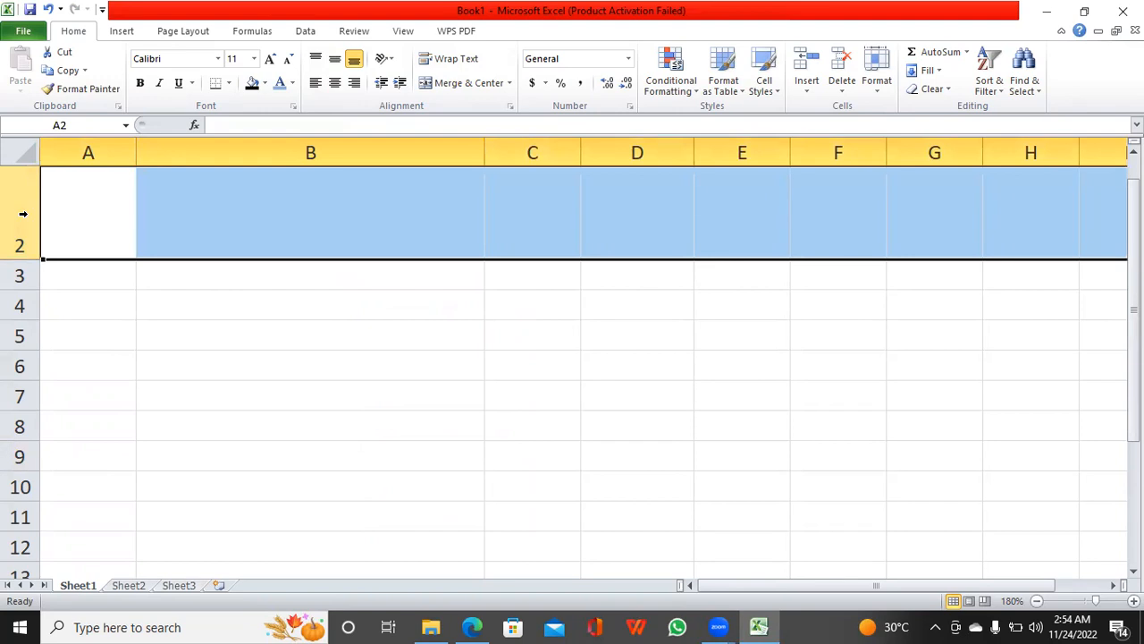
right_click(22, 214)
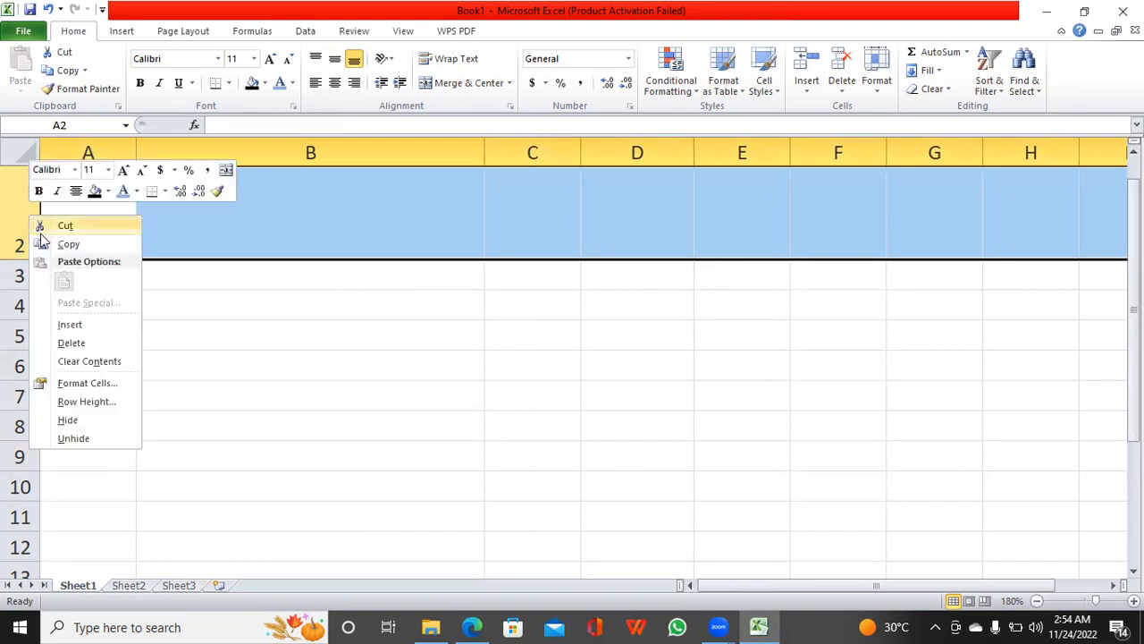
click(66, 342)
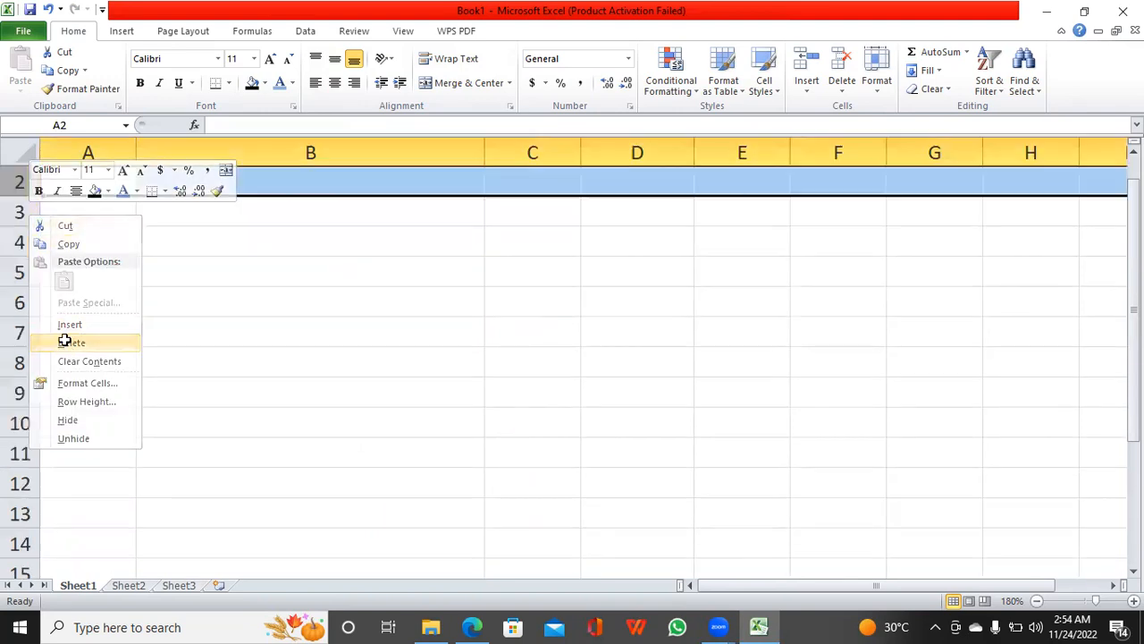
click(132, 421)
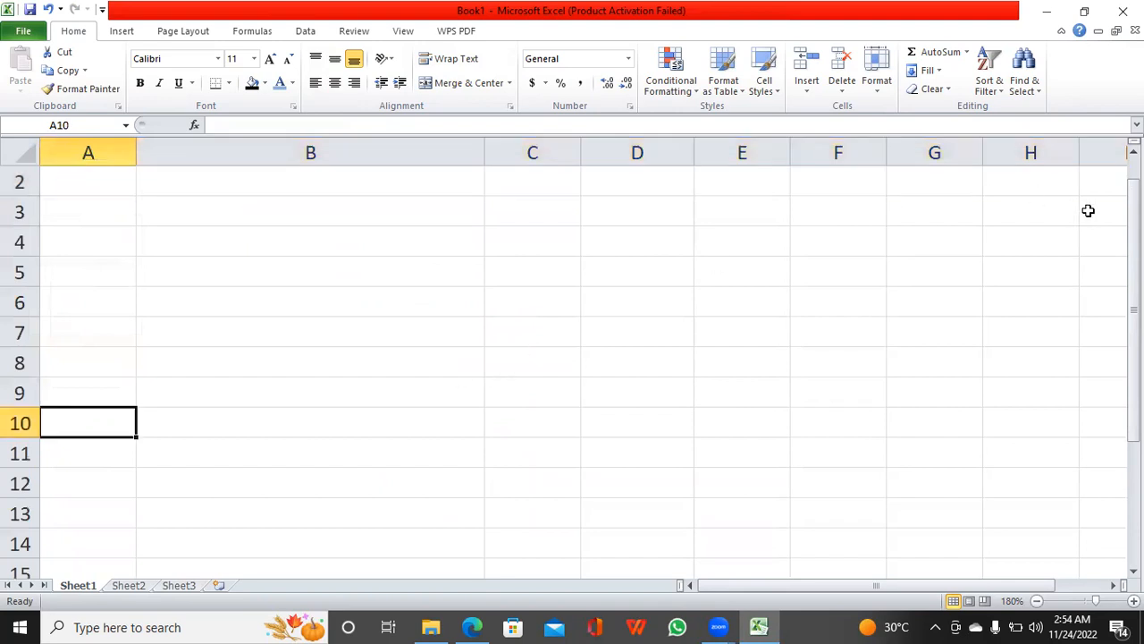
Delete the wide column B from the sheet.
click(1133, 152)
click(1134, 290)
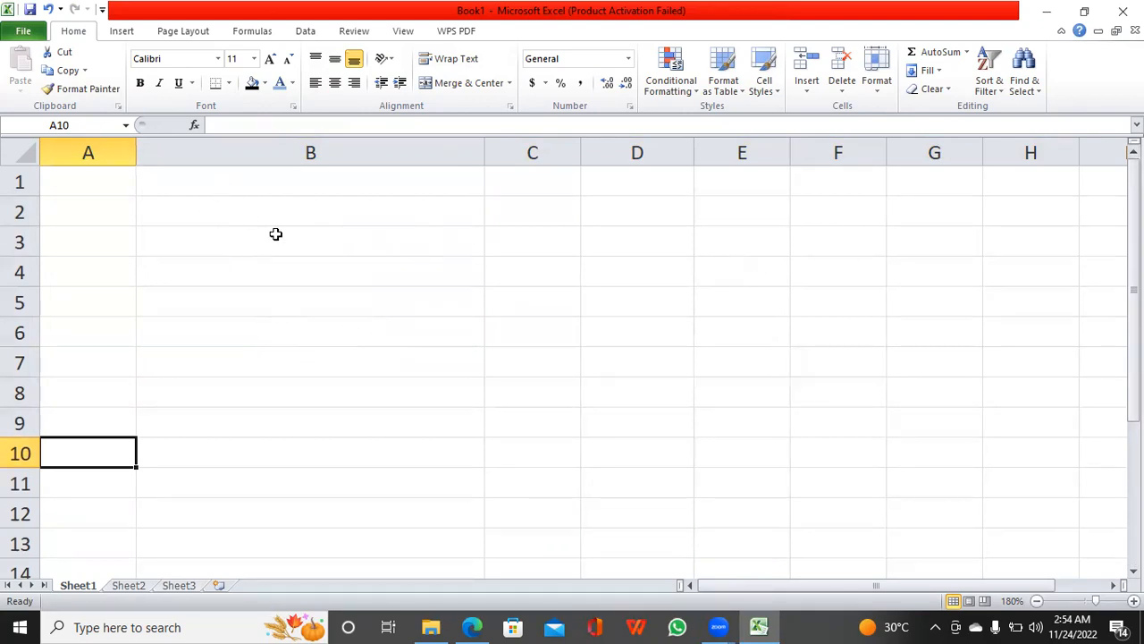
right_click(420, 157)
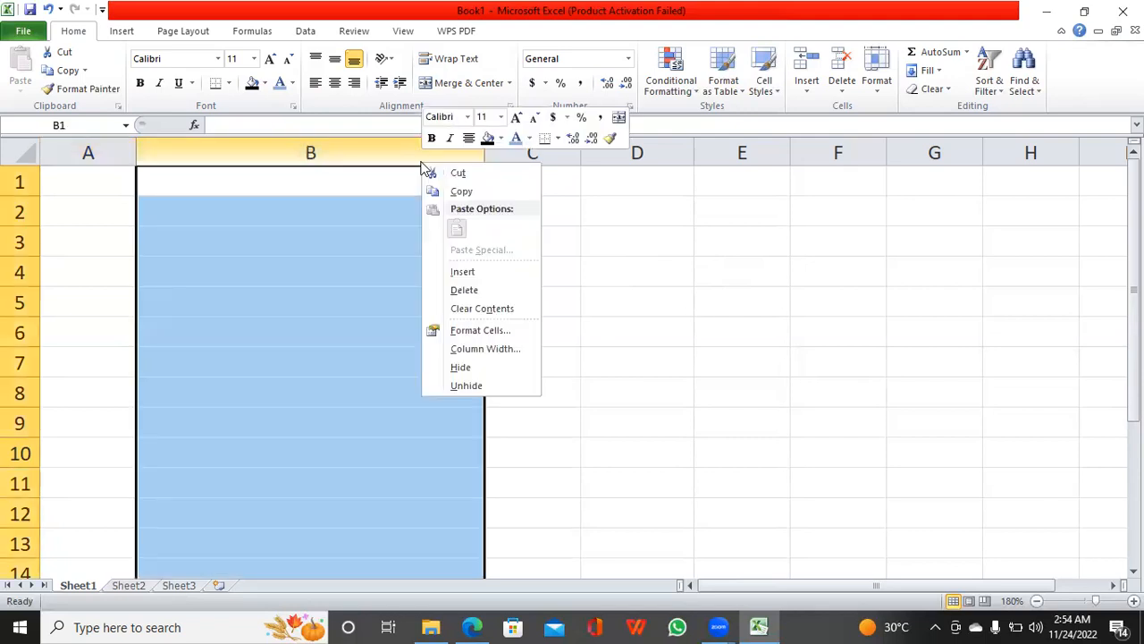
click(461, 293)
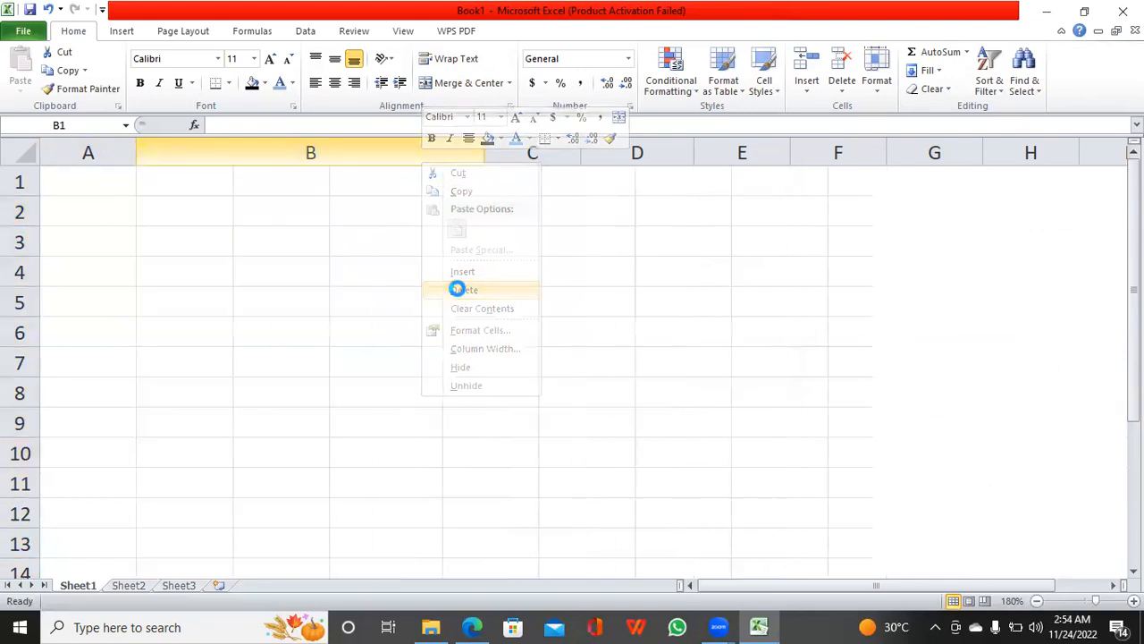
click(458, 289)
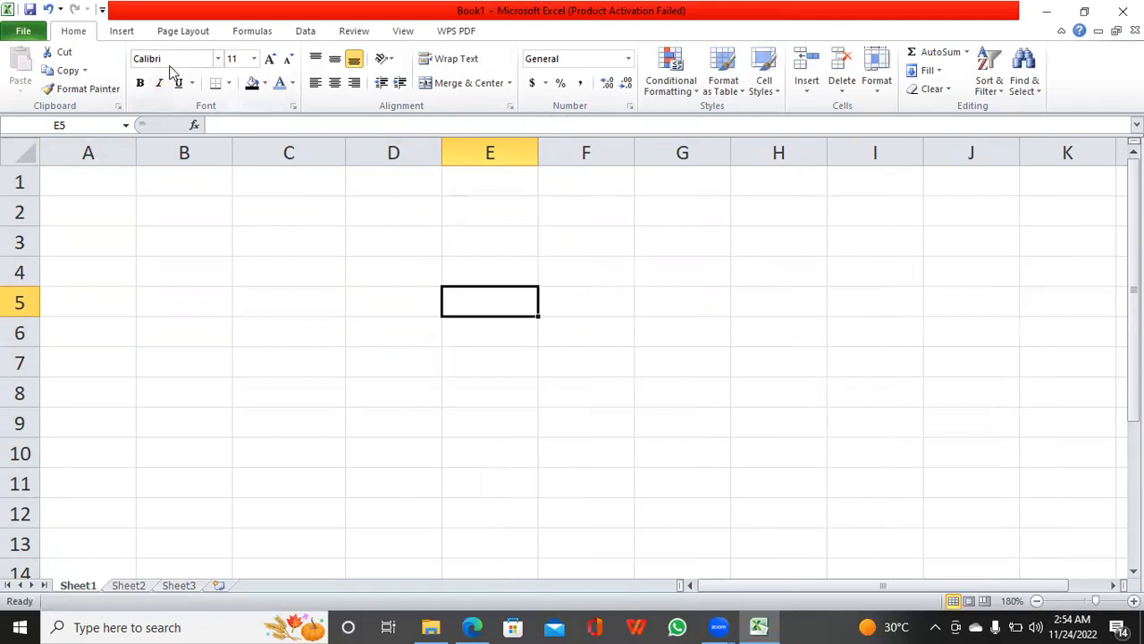
Enter "ASRF LEARNING INSTITUTE" in cell B3 and auto-fit the width of column B to the text.
click(168, 242)
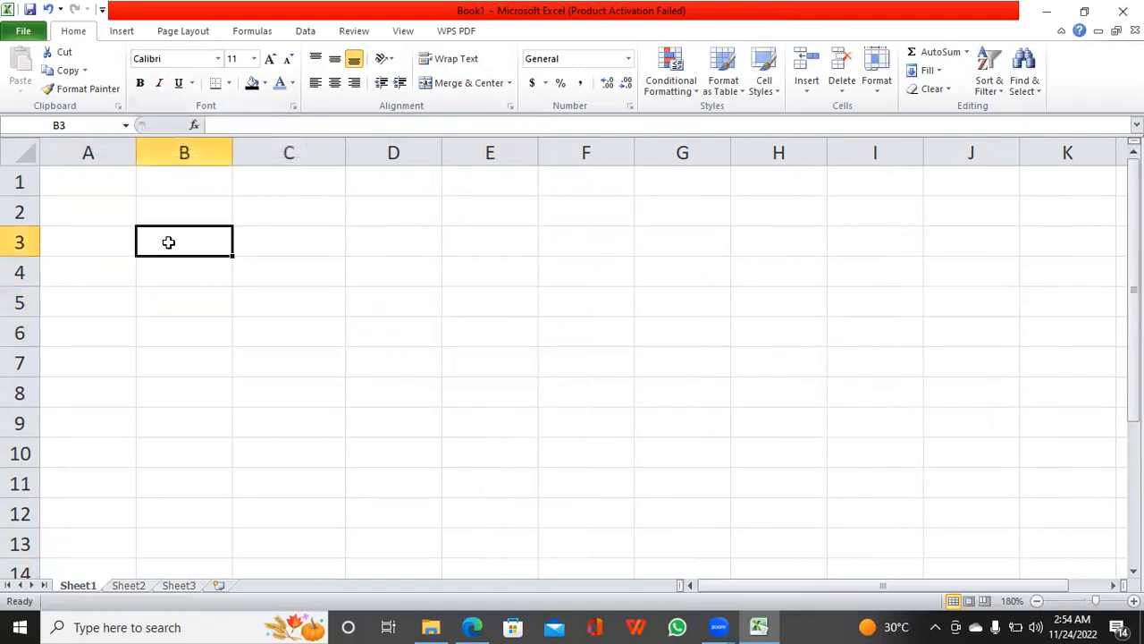
text(ASRF)
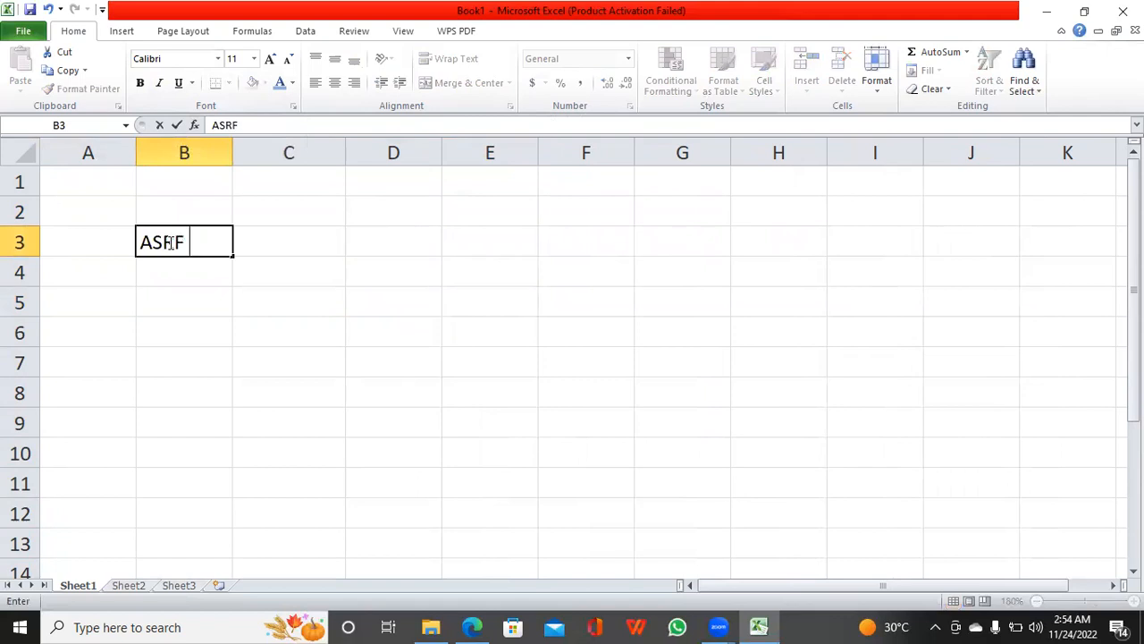
text( LEARNIN)
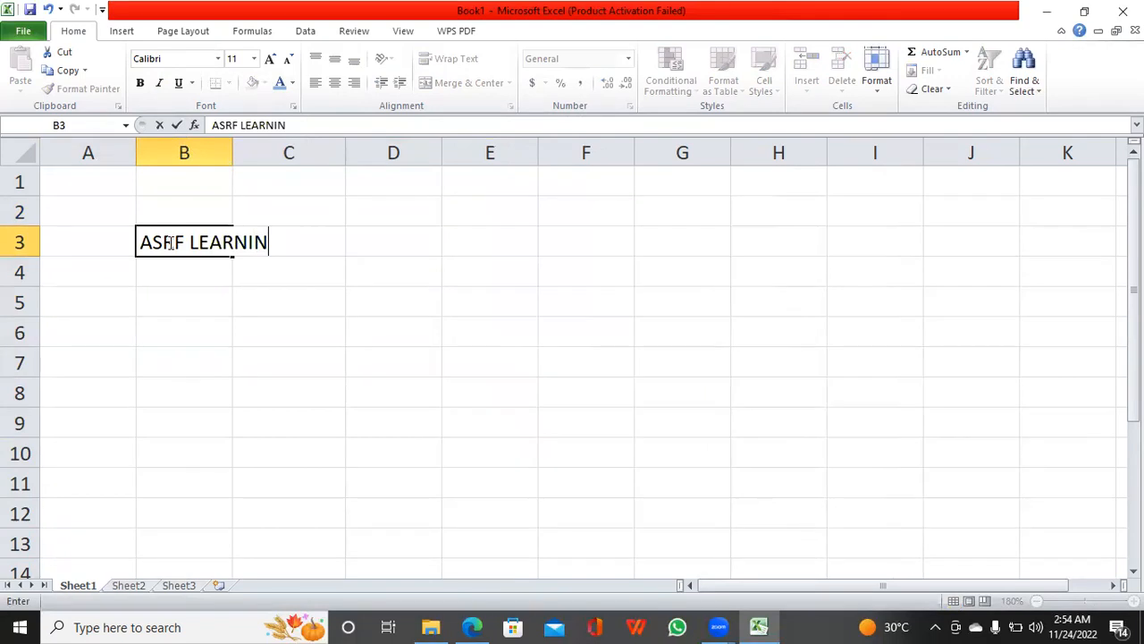
text(G INS)
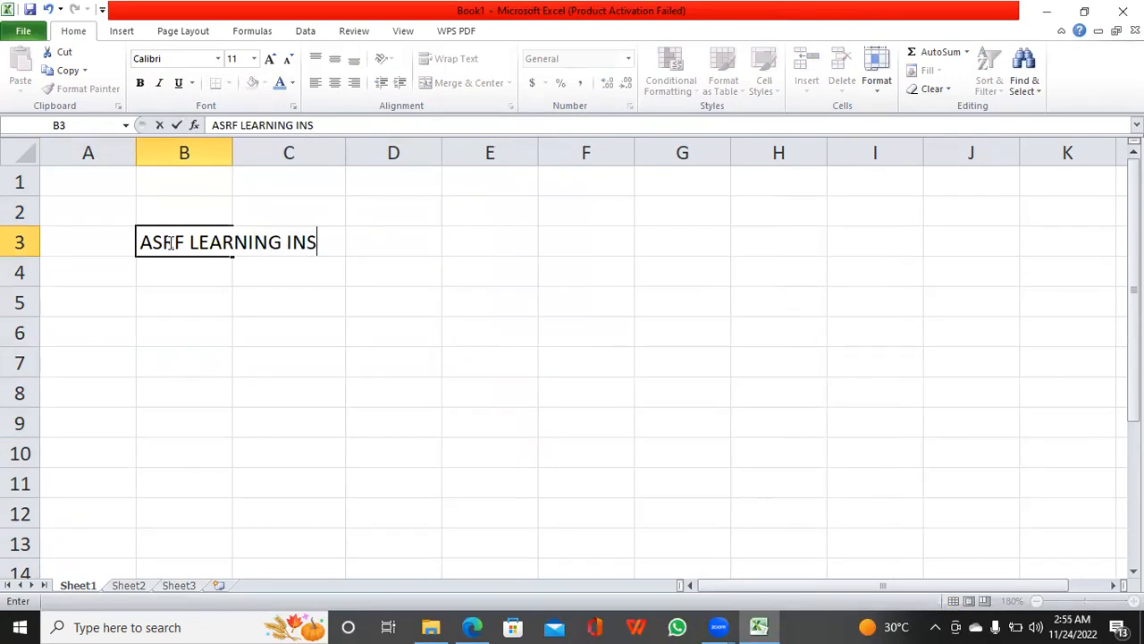
text(TITUTE)
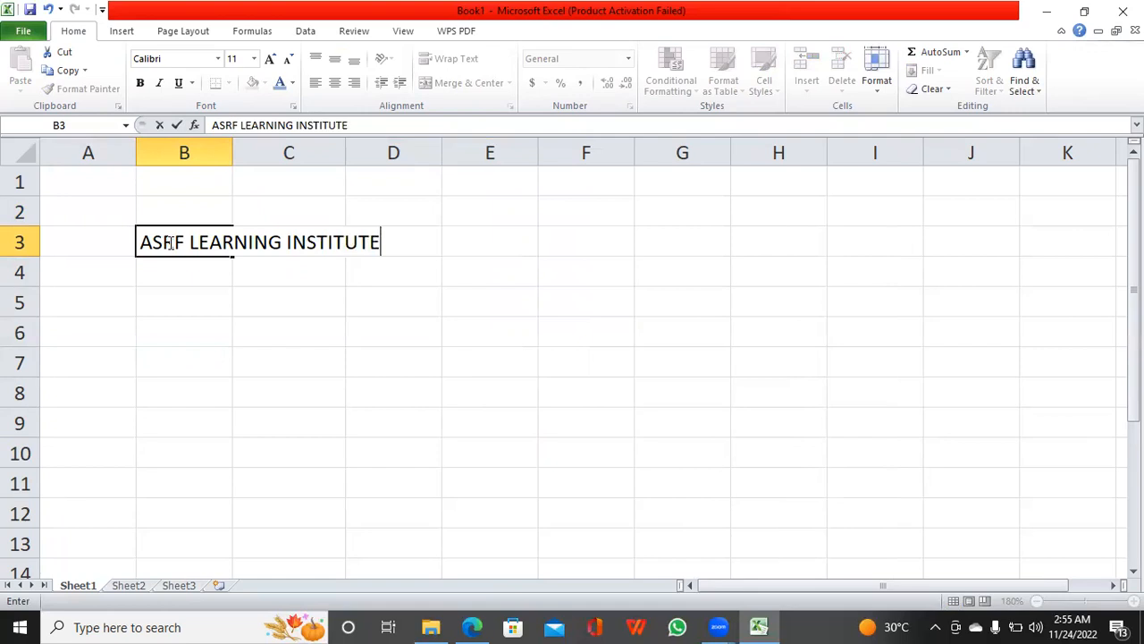
double_click(230, 143)
click(486, 417)
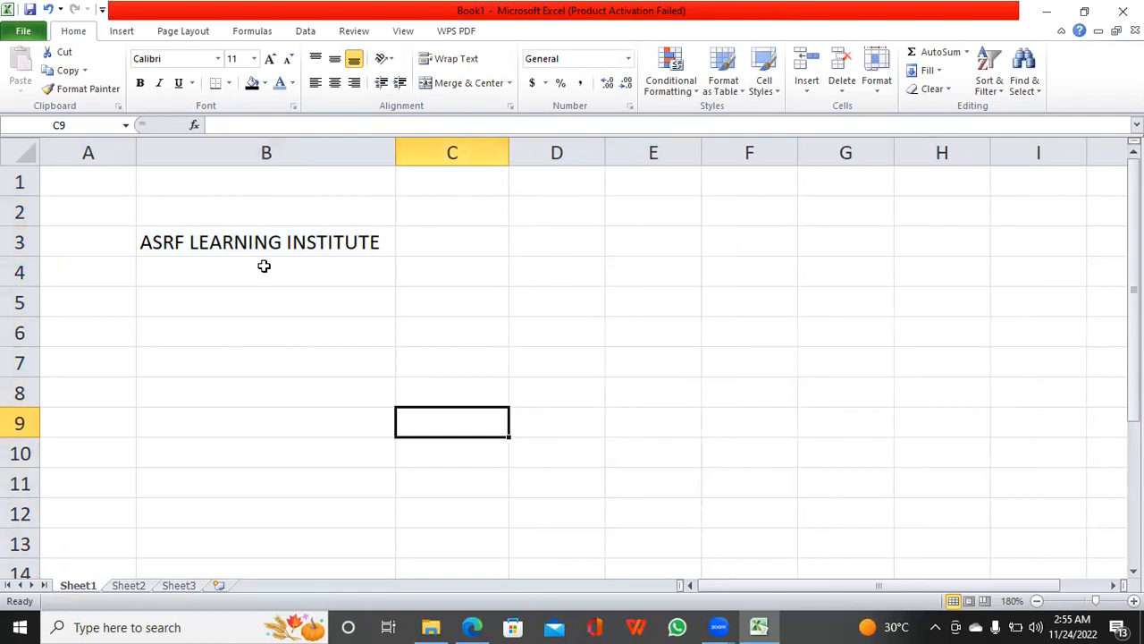
Correct the text in cell B3 to "ASR LEARNING INSTITUTE".
click(225, 244)
double_click(181, 241)
key(BackSpace)
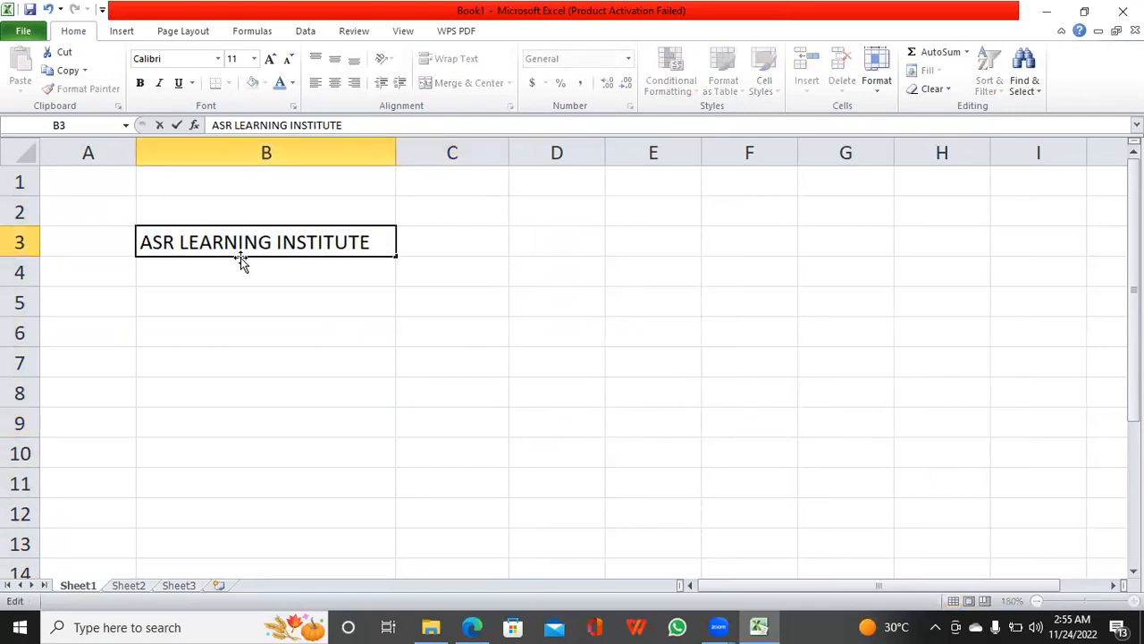
click(369, 284)
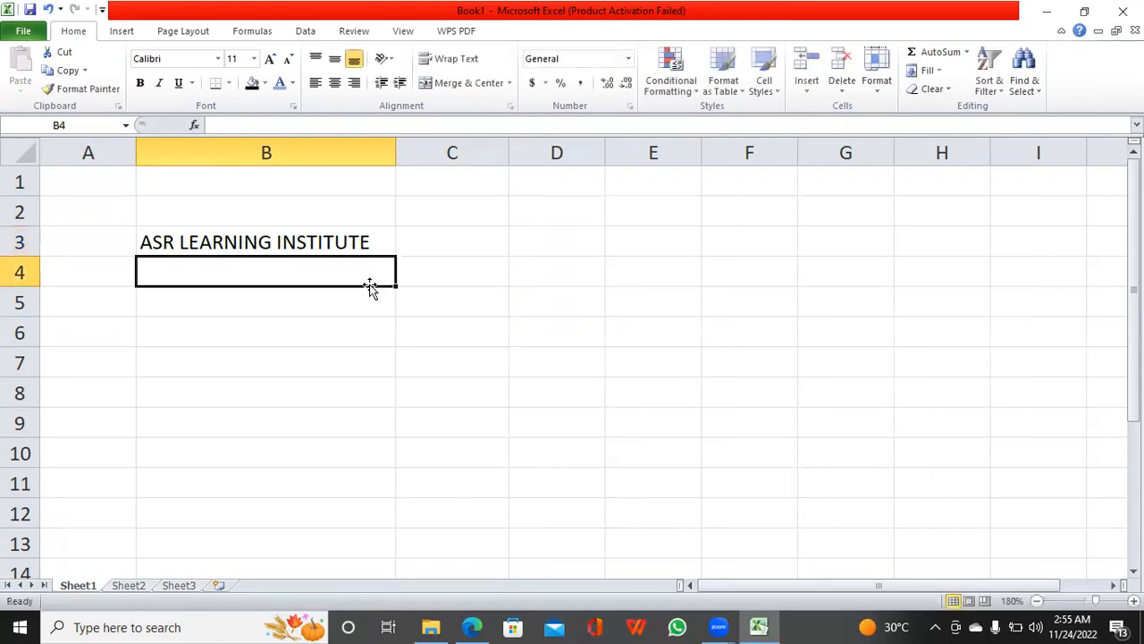
Set the font of the heading in cell B3 to Algerian and widen column B to fit the text.
click(322, 237)
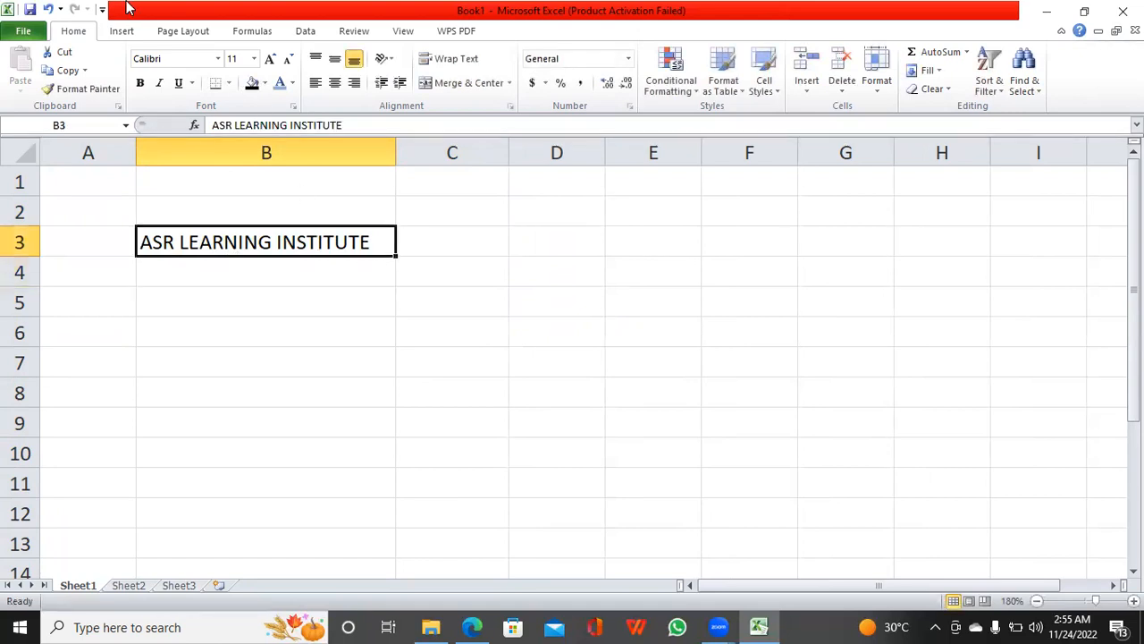
click(219, 59)
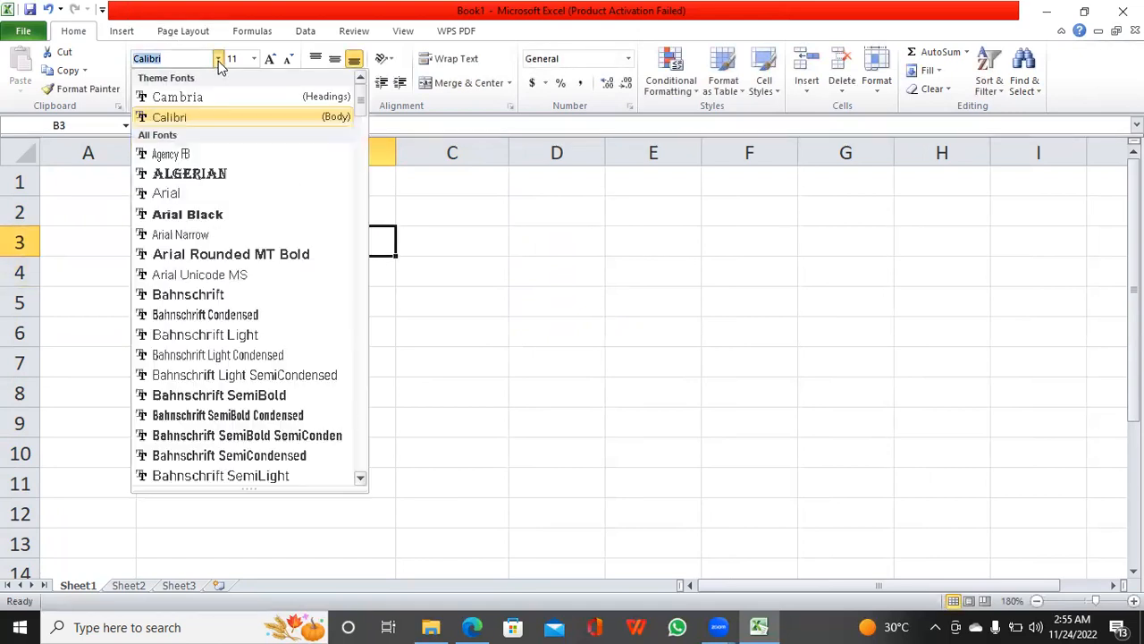
click(197, 175)
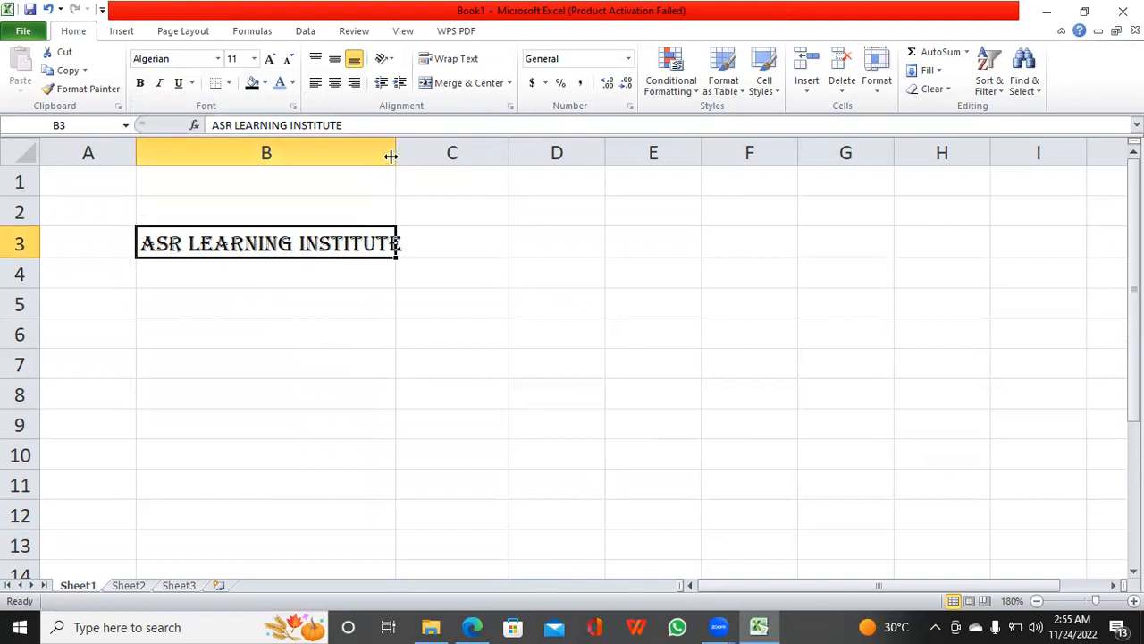
drag(396, 153, 424, 159)
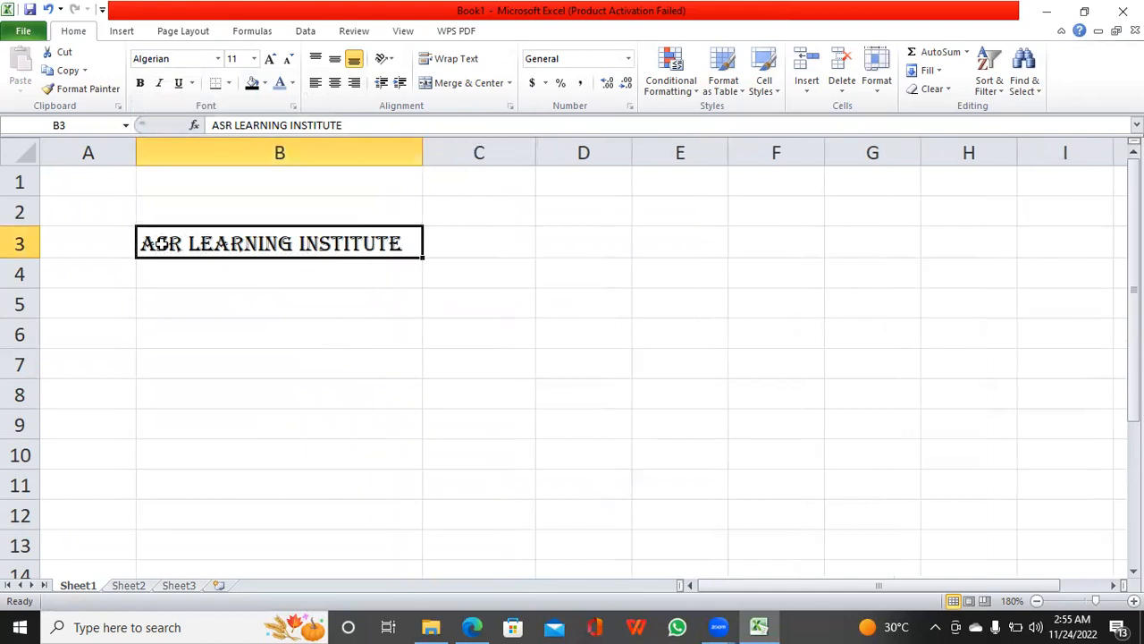
Set the heading in cell B3 to the Arial Black font and widen column B to fit it.
click(217, 59)
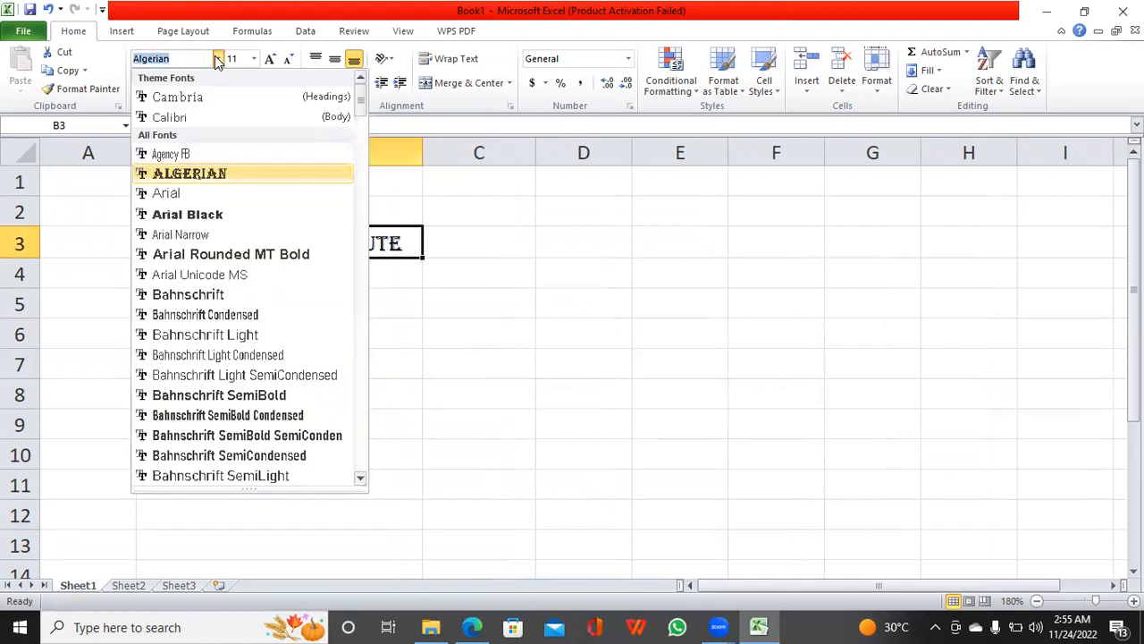
click(172, 215)
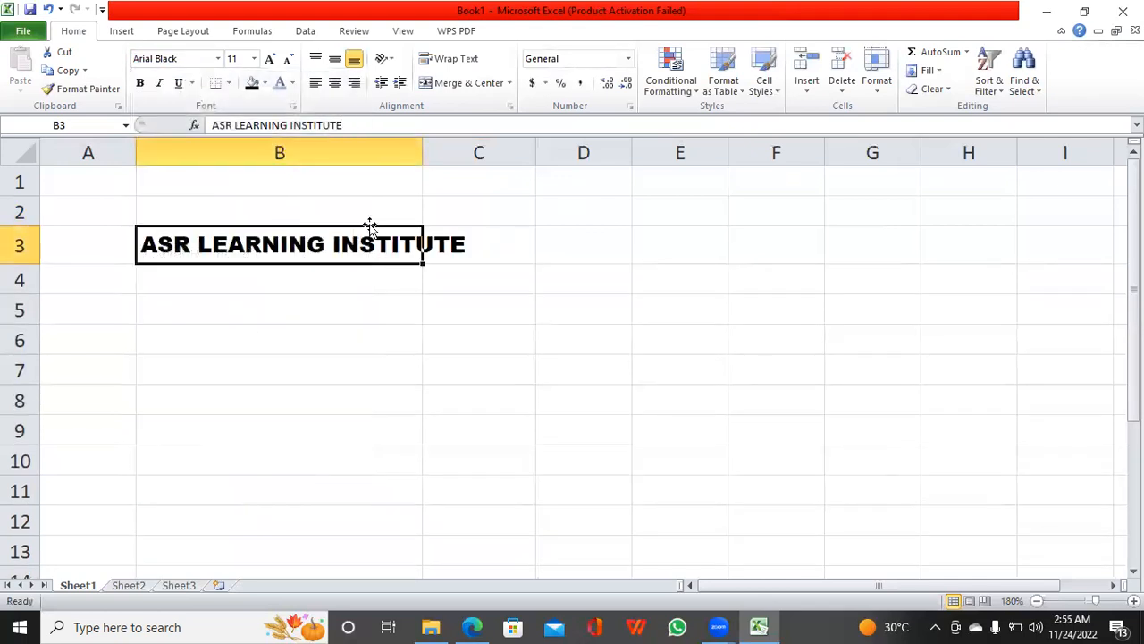
drag(420, 155, 479, 154)
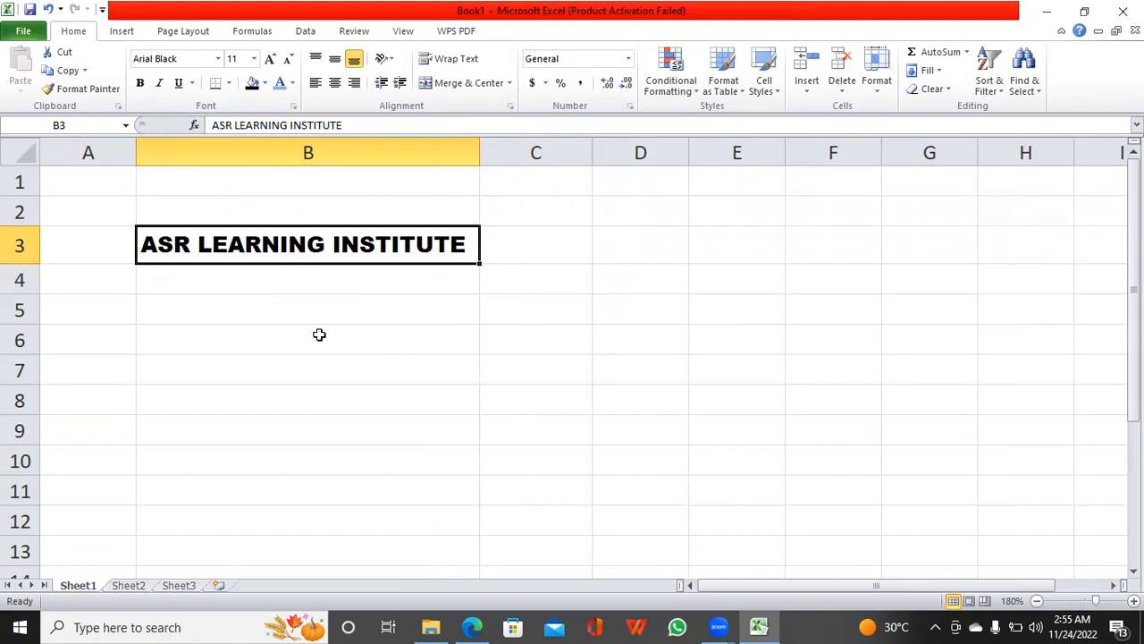
Merge and center the range A1:F4 around the "ASR LEARNING INSTITUTE" heading.
click(107, 172)
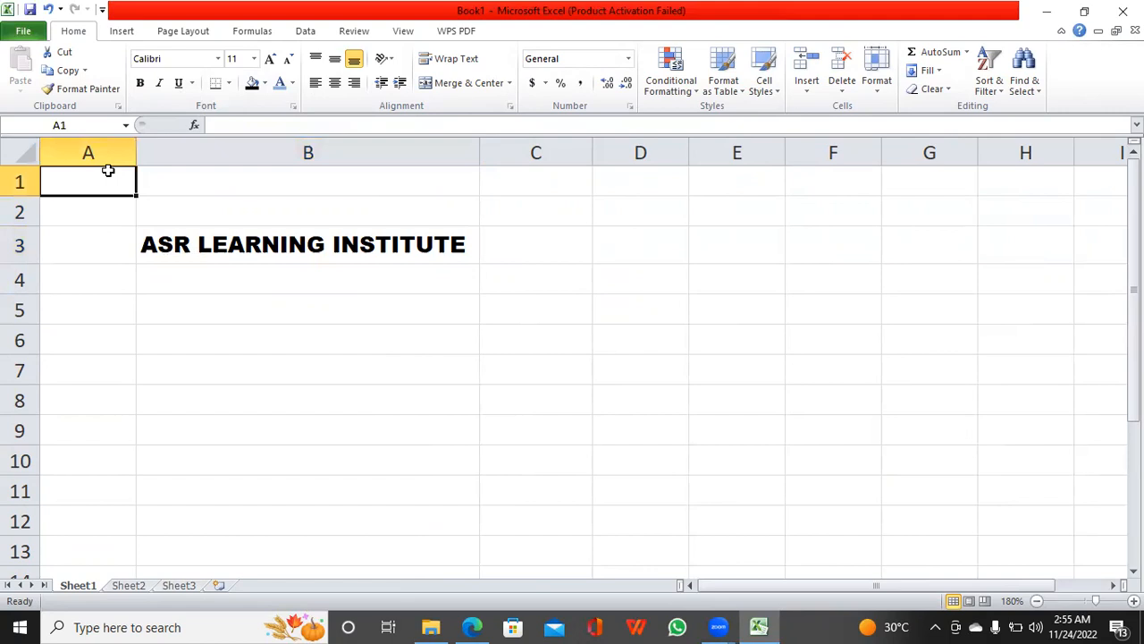
drag(135, 194, 179, 198)
key(shift+Right)
key(shift+Right)
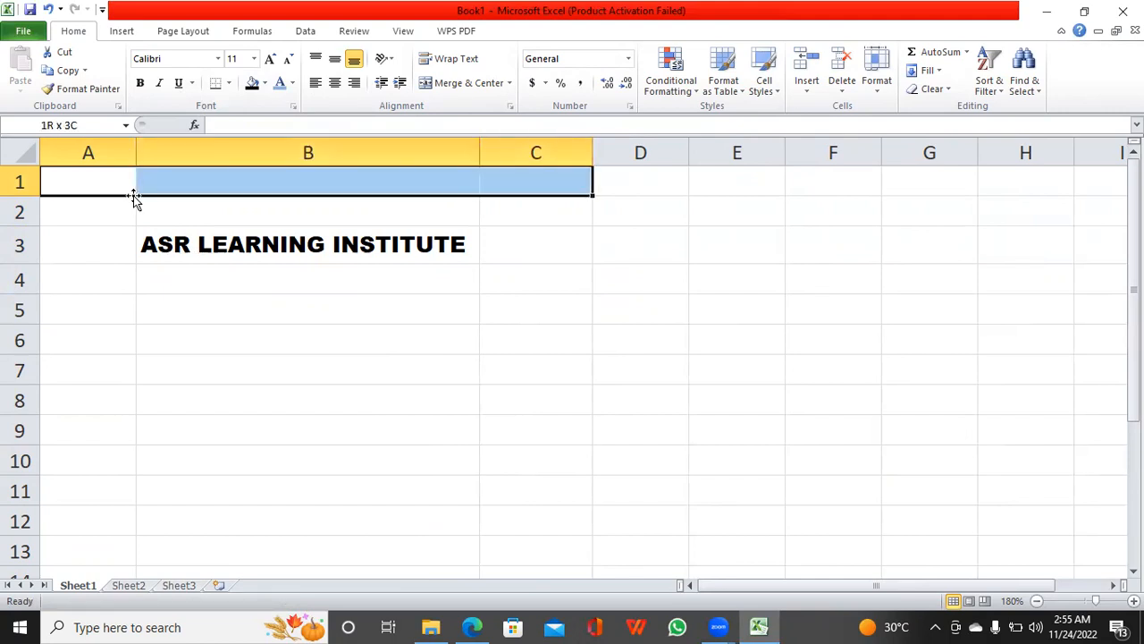
key(shift+Right)
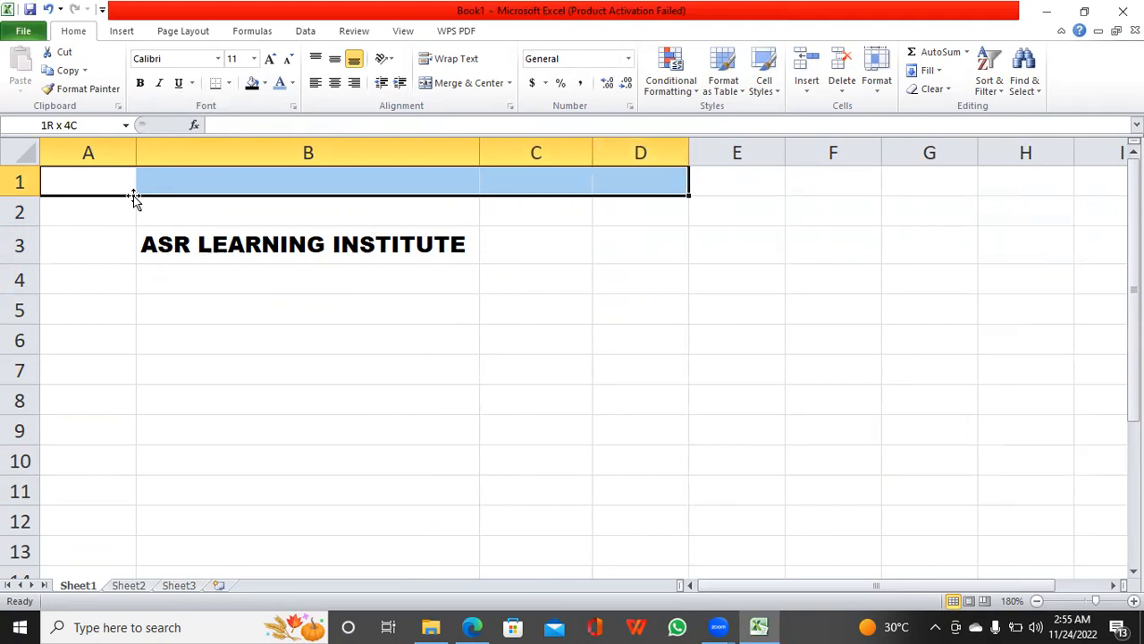
key(shift+Right)
key(shift+Down)
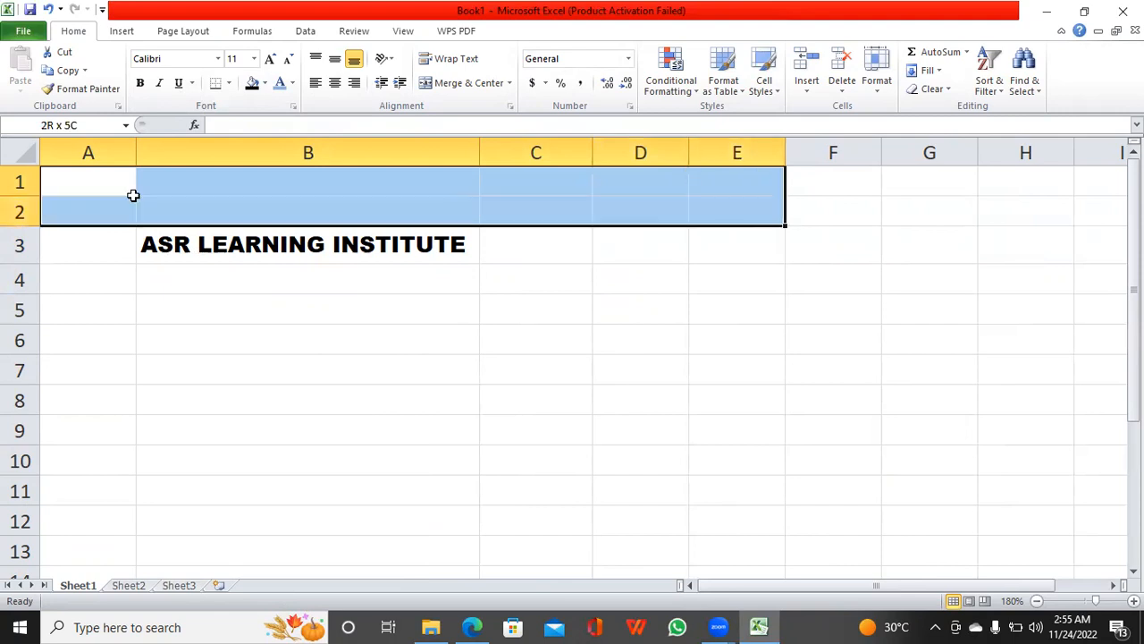
key(shift+Down)
key(shift+Down)
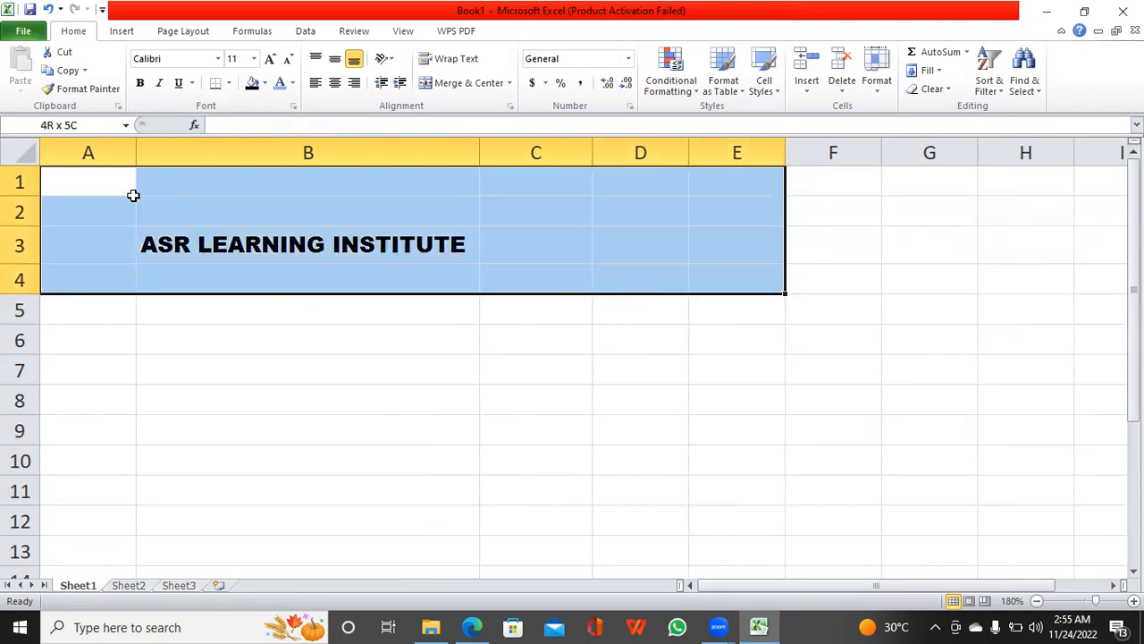
key(shift+Right)
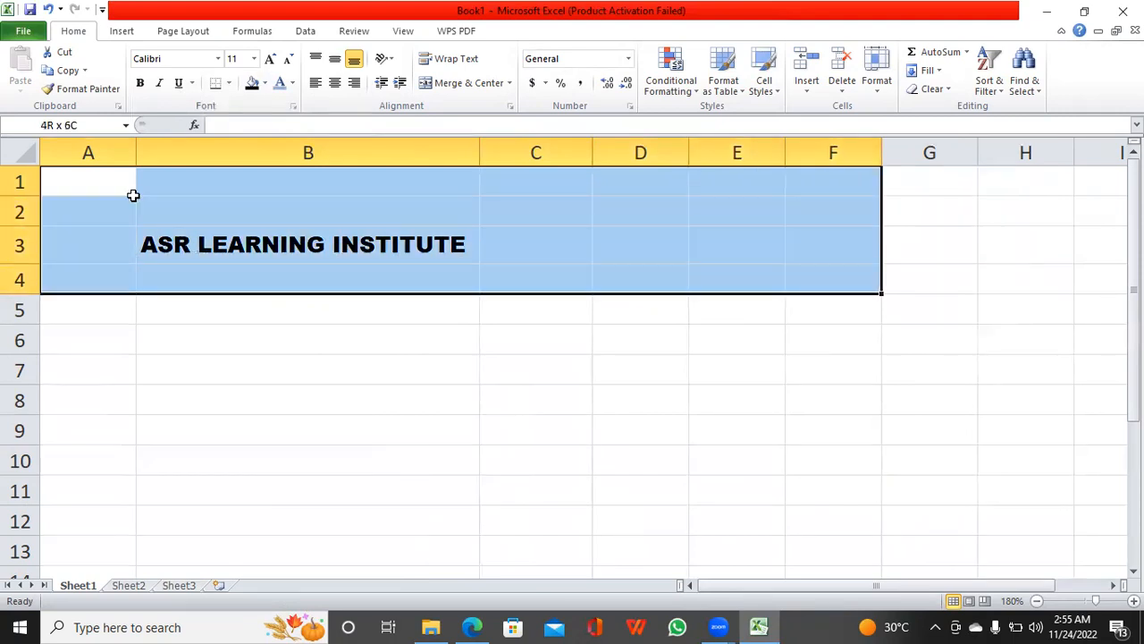
click(481, 85)
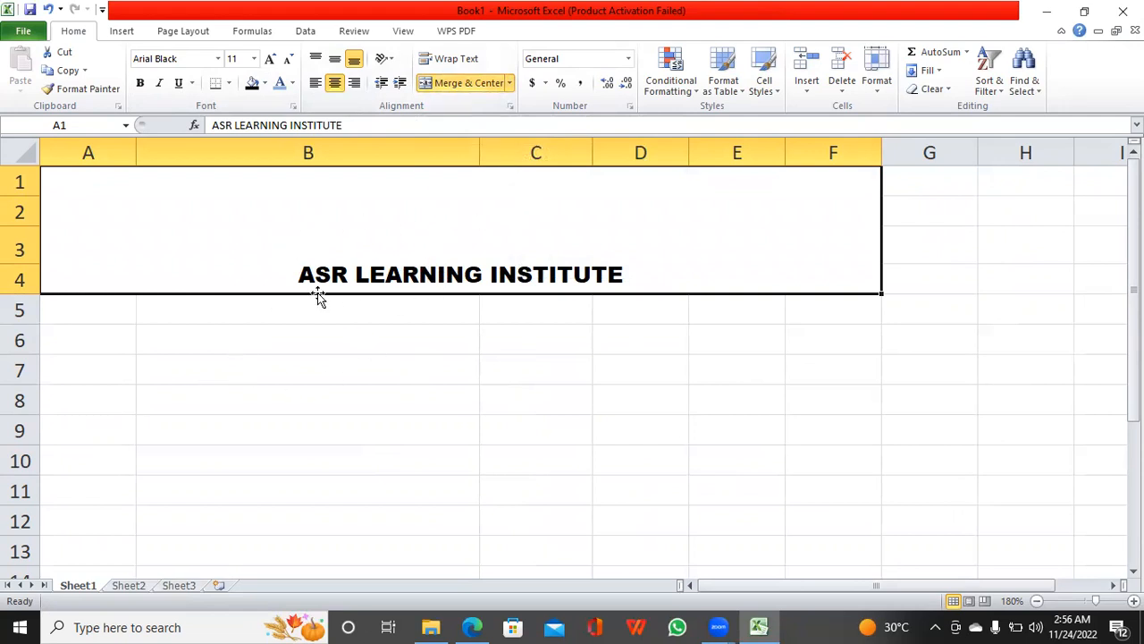
click(127, 319)
click(358, 382)
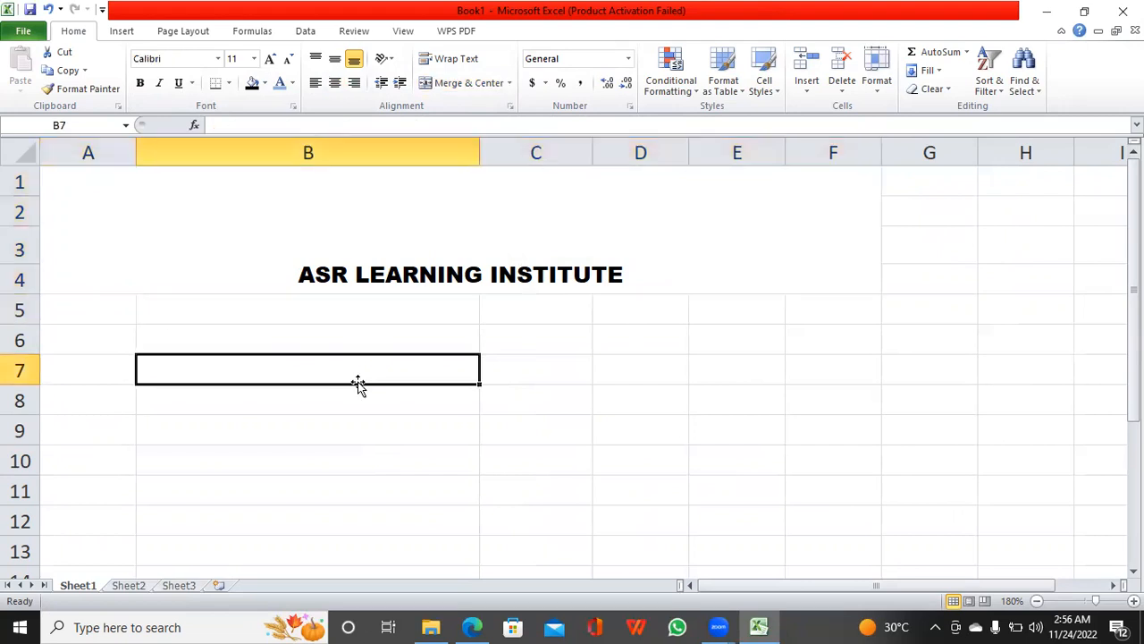
click(528, 371)
Try middle and top vertical alignment on the merged heading, along with left, right and centered horizontal alignment.
click(492, 250)
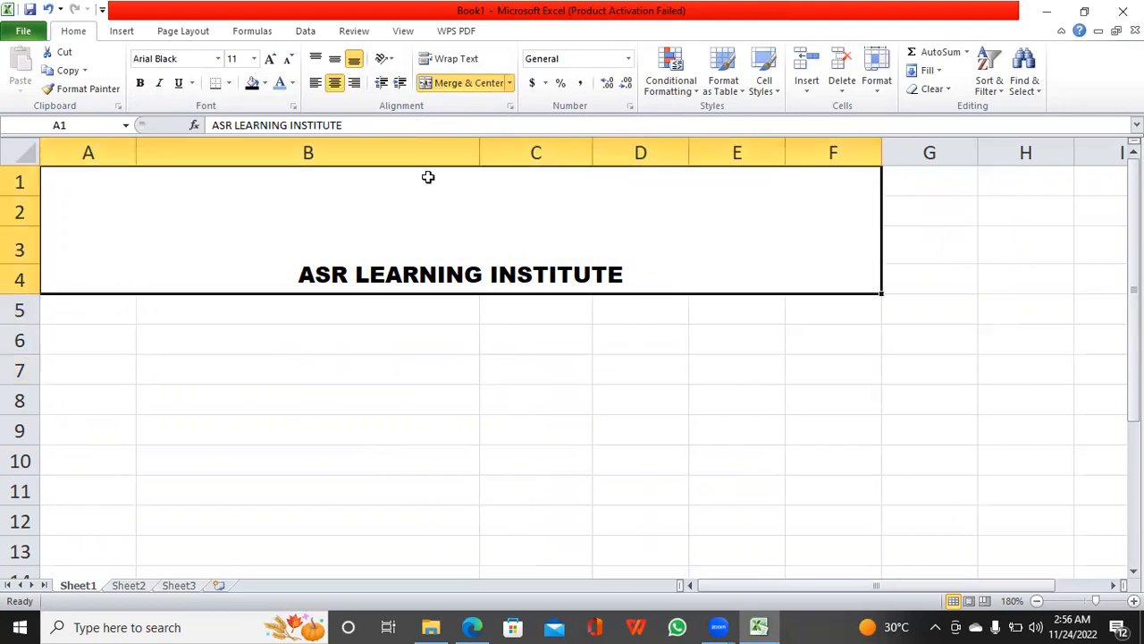
click(334, 59)
click(315, 59)
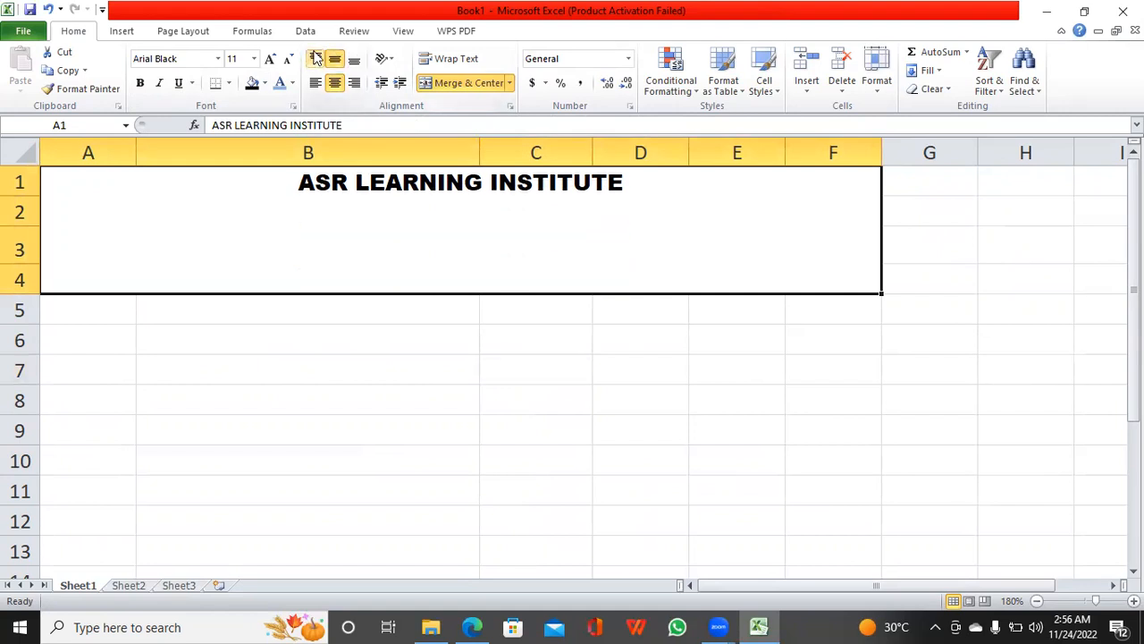
click(316, 84)
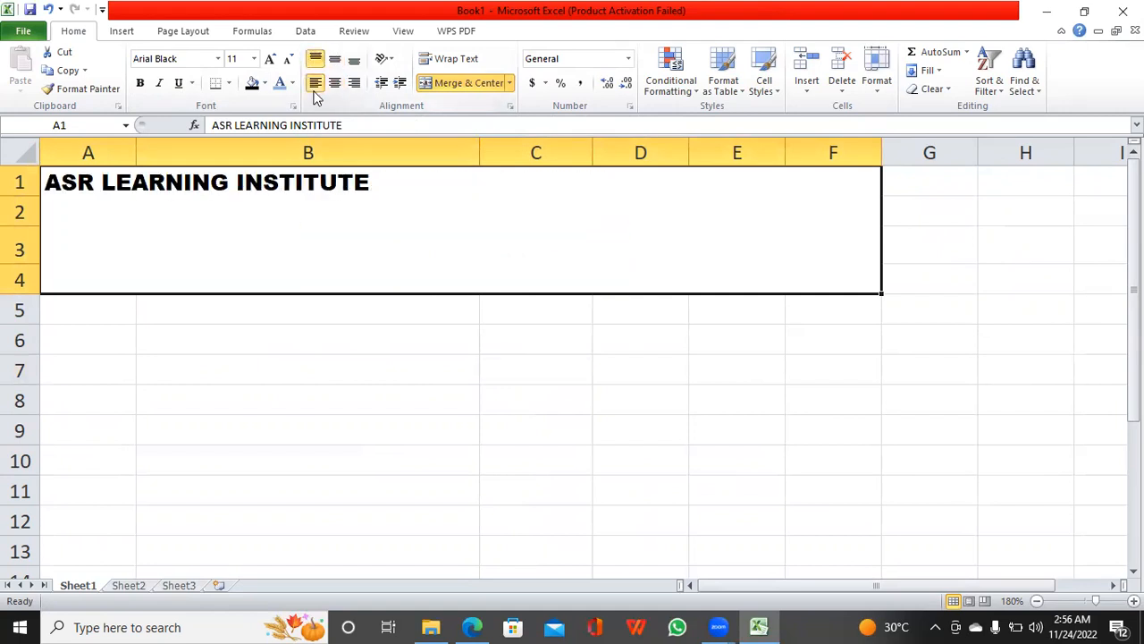
click(354, 83)
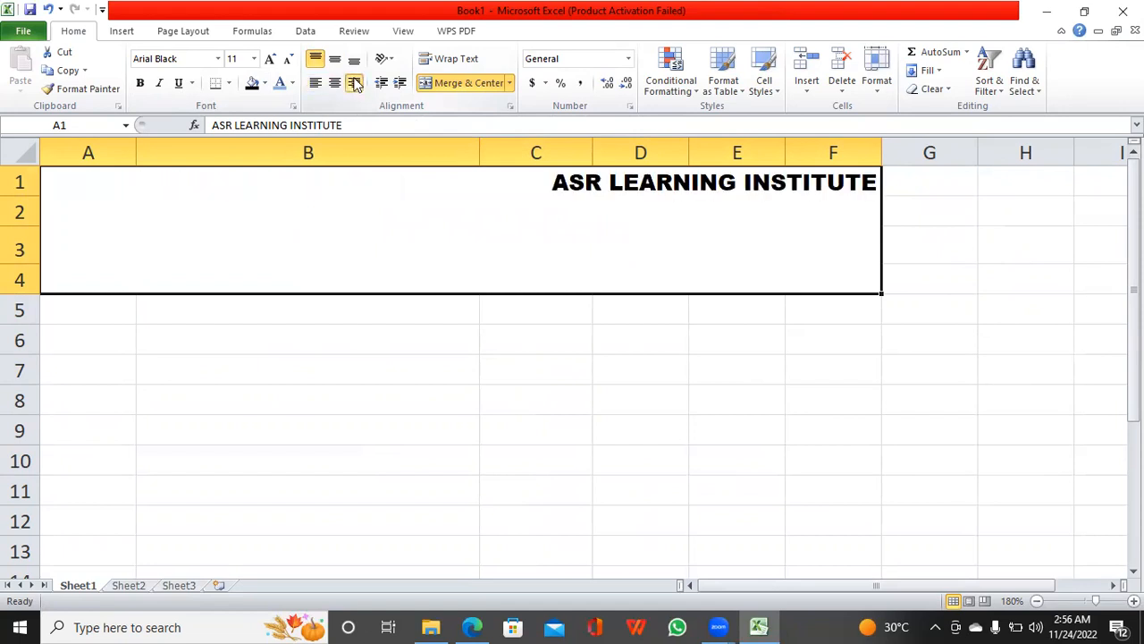
click(338, 83)
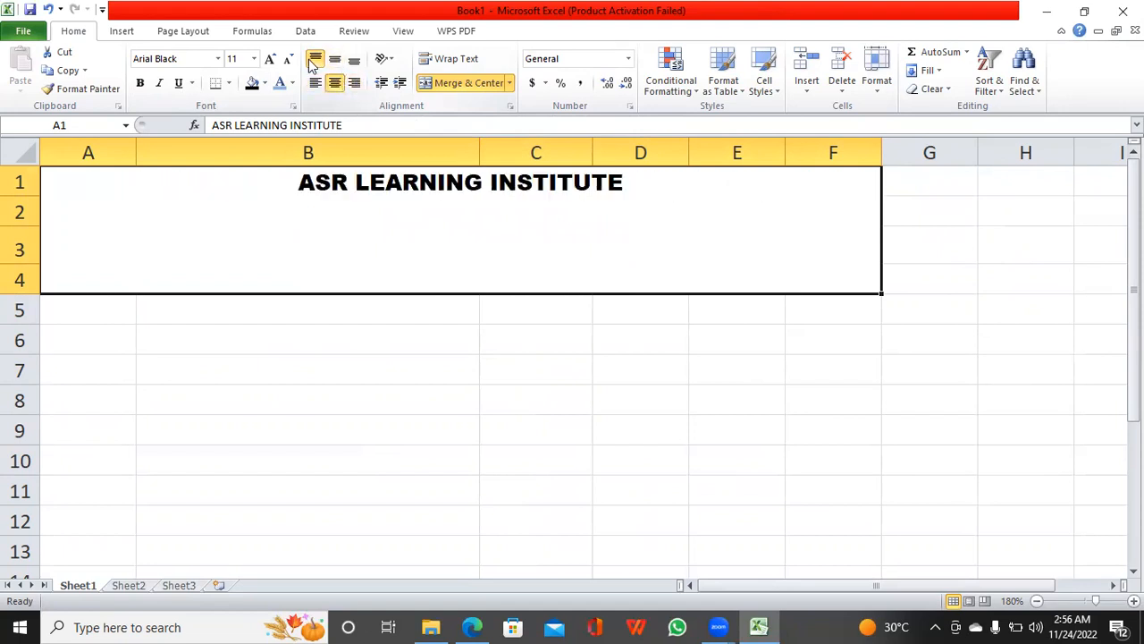
Compare the heading's vertical alignments in the merged cell and set it to middle alignment.
click(315, 60)
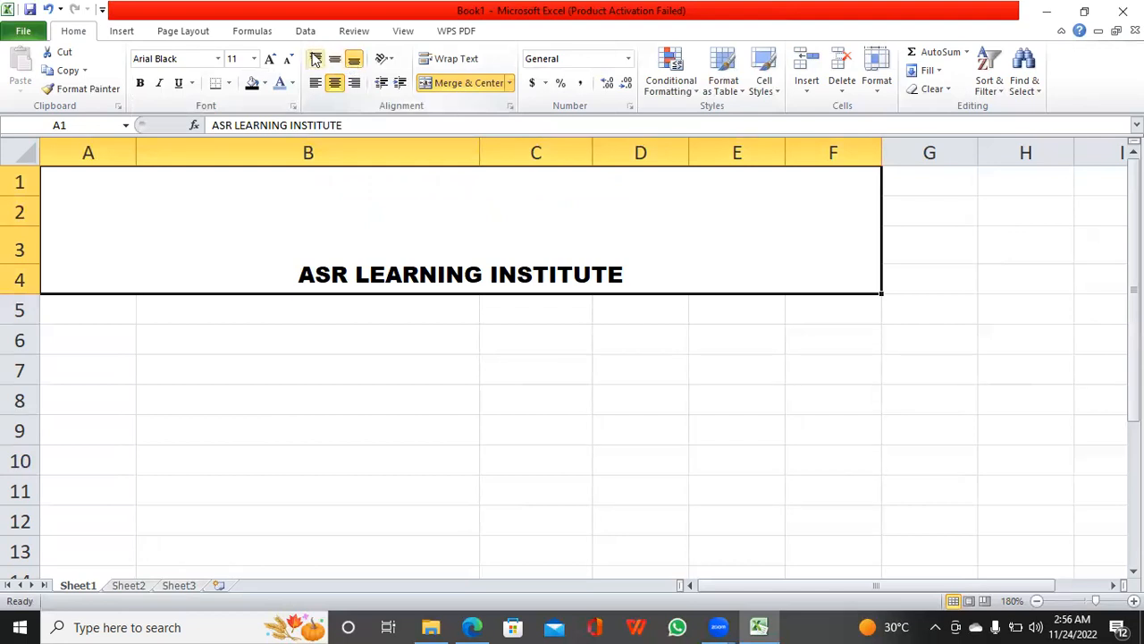
click(315, 59)
click(336, 62)
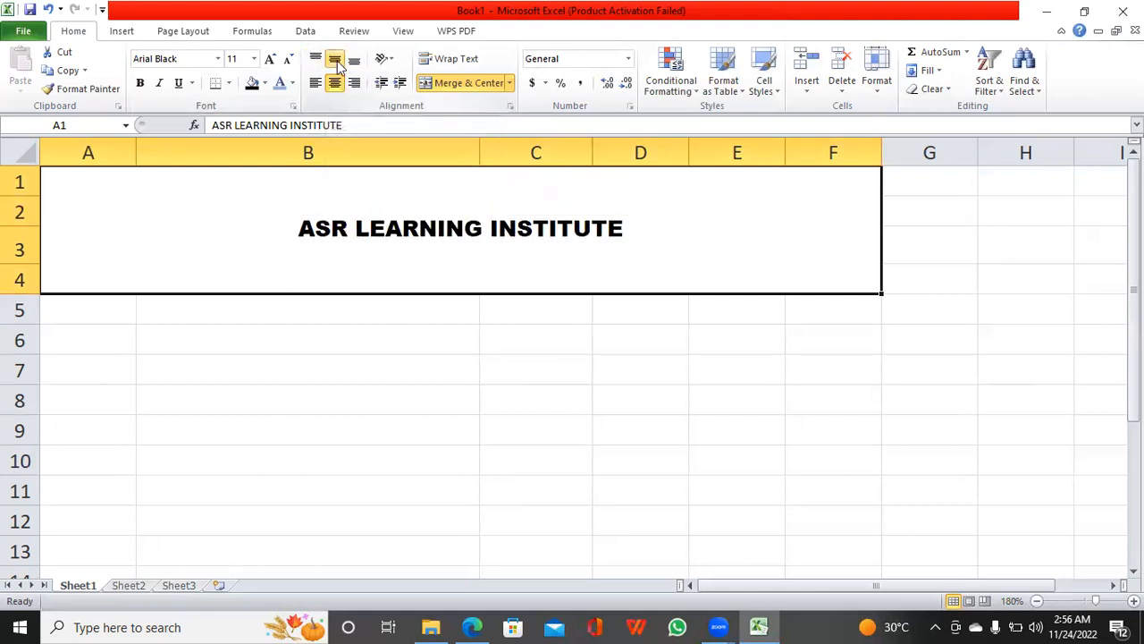
click(504, 360)
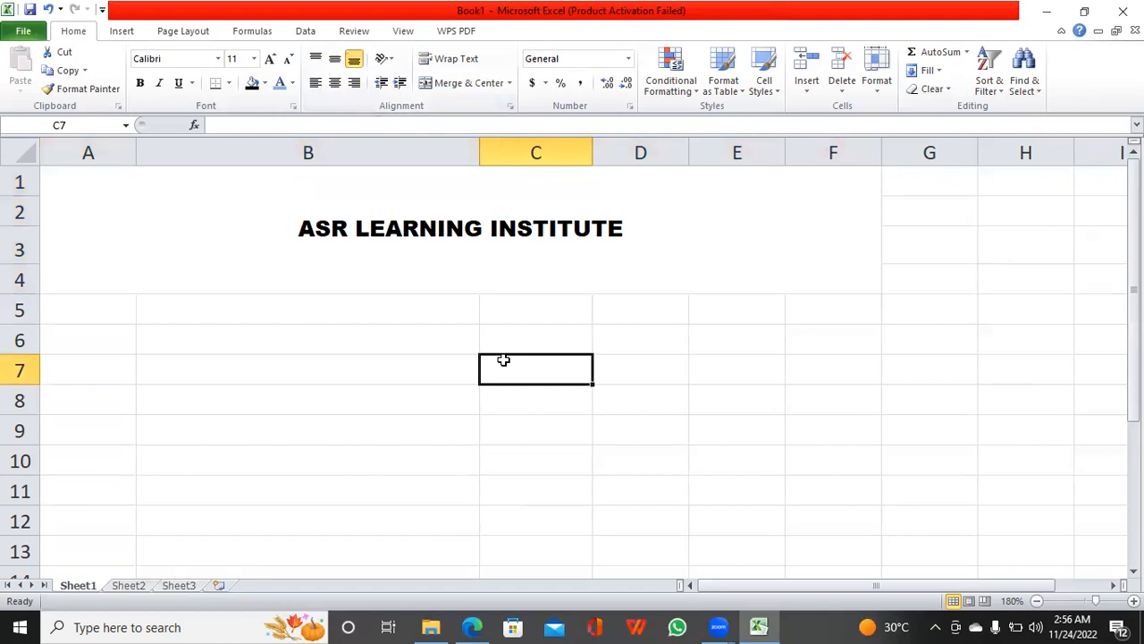
Replace the heading text in the merged cell A1:F4 with a person's title and name.
click(469, 240)
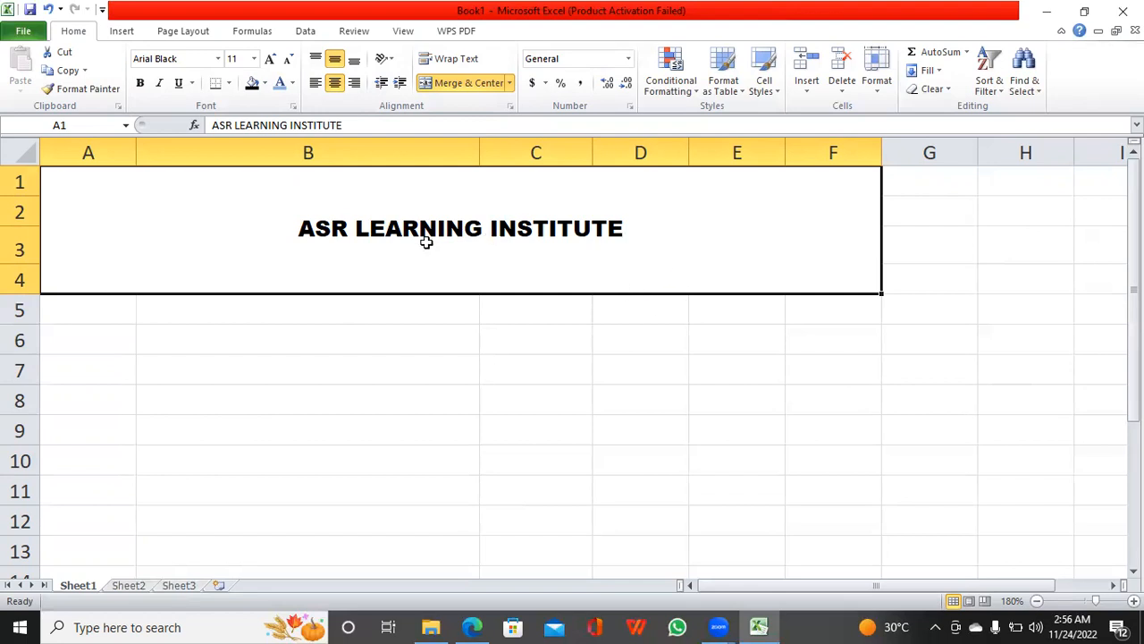
click(85, 317)
click(498, 244)
double_click(657, 228)
key(BackSpace)
key(BackSpace)
key(BackSpace)
key(BackSpace)
key(BackSpace)
key(BackSpace)
key(BackSpace)
key(BackSpace)
key(BackSpace)
key(BackSpace)
key(BackSpace)
key(BackSpace)
key(BackSpace)
key(BackSpace)
key(BackSpace)
key(BackSpace)
key(BackSpace)
key(BackSpace)
key(BackSpace)
key(BackSpace)
key(BackSpace)
key(BackSpace)
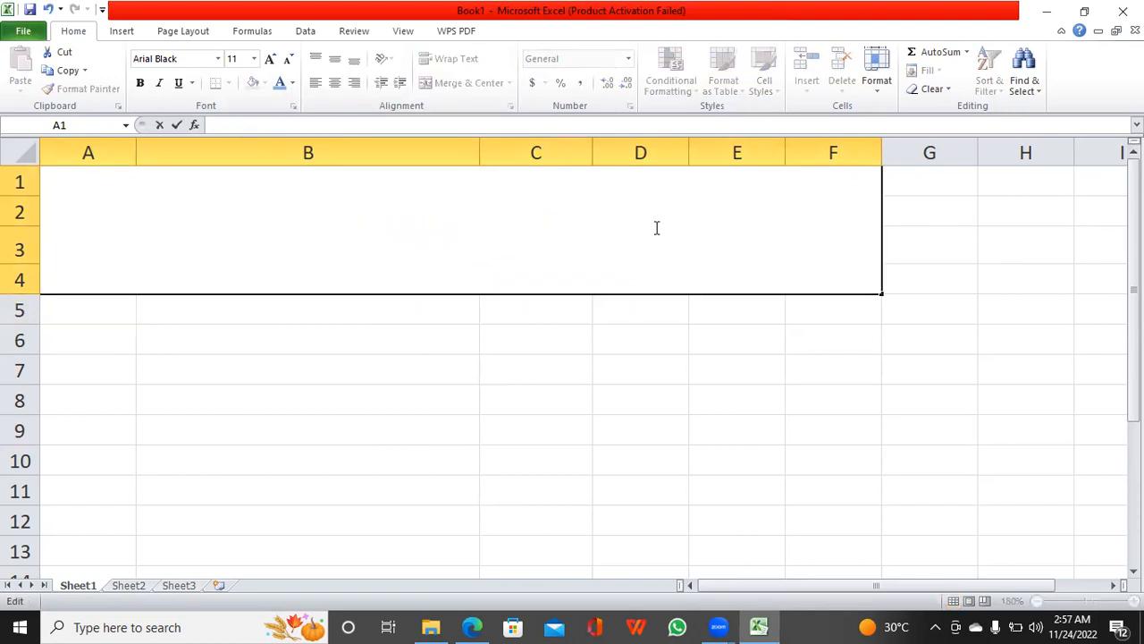
text(SIR )
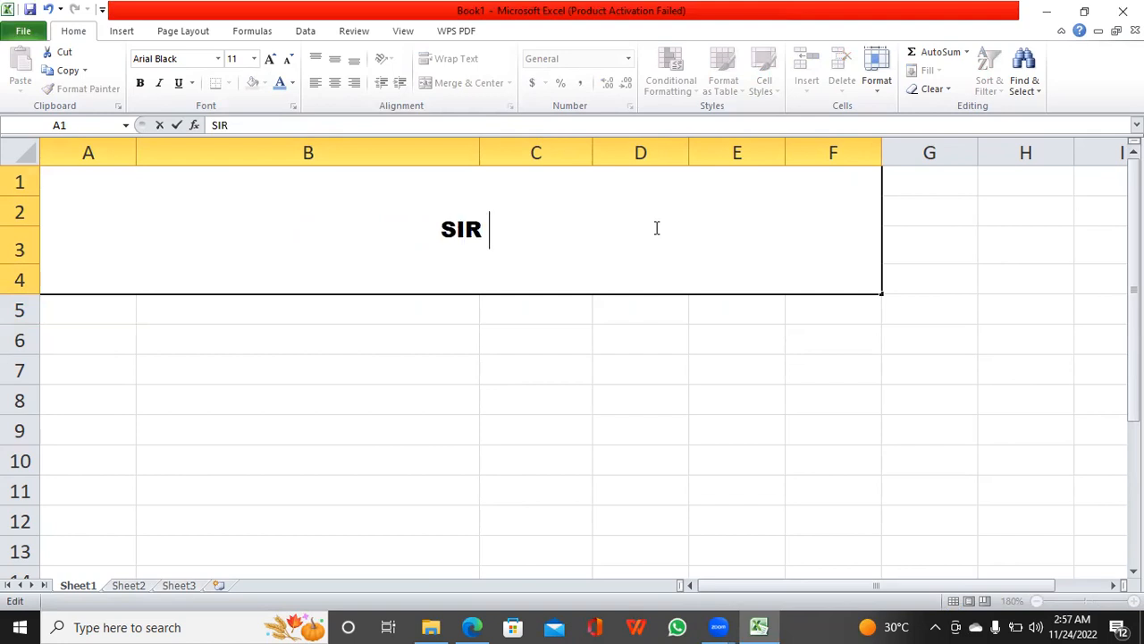
text(HAIDER)
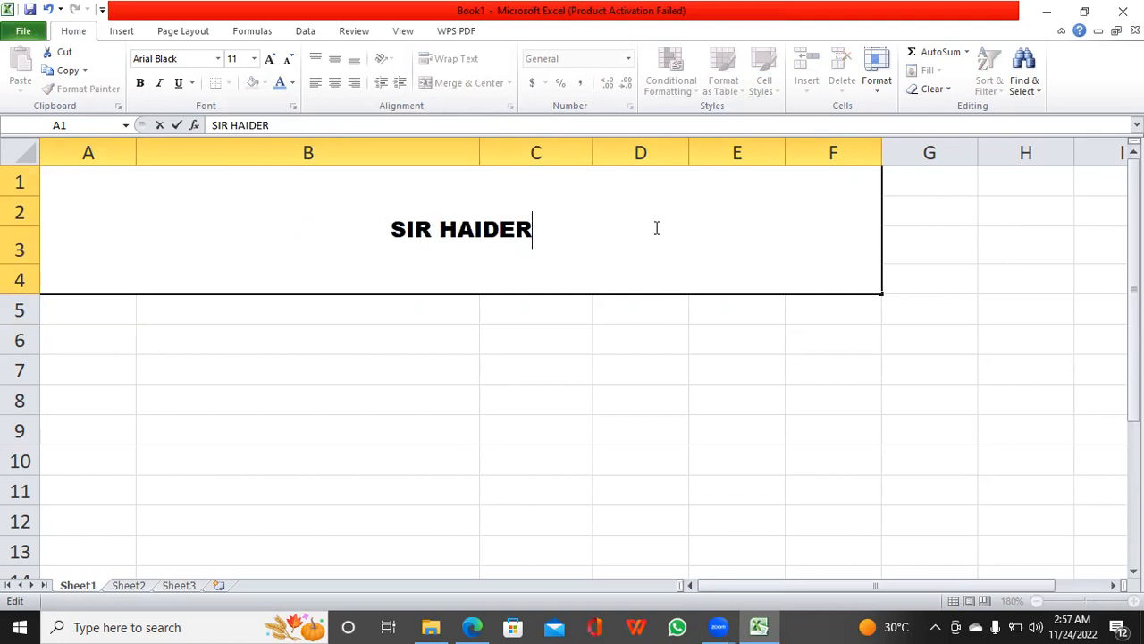
text(\)
key(Return)
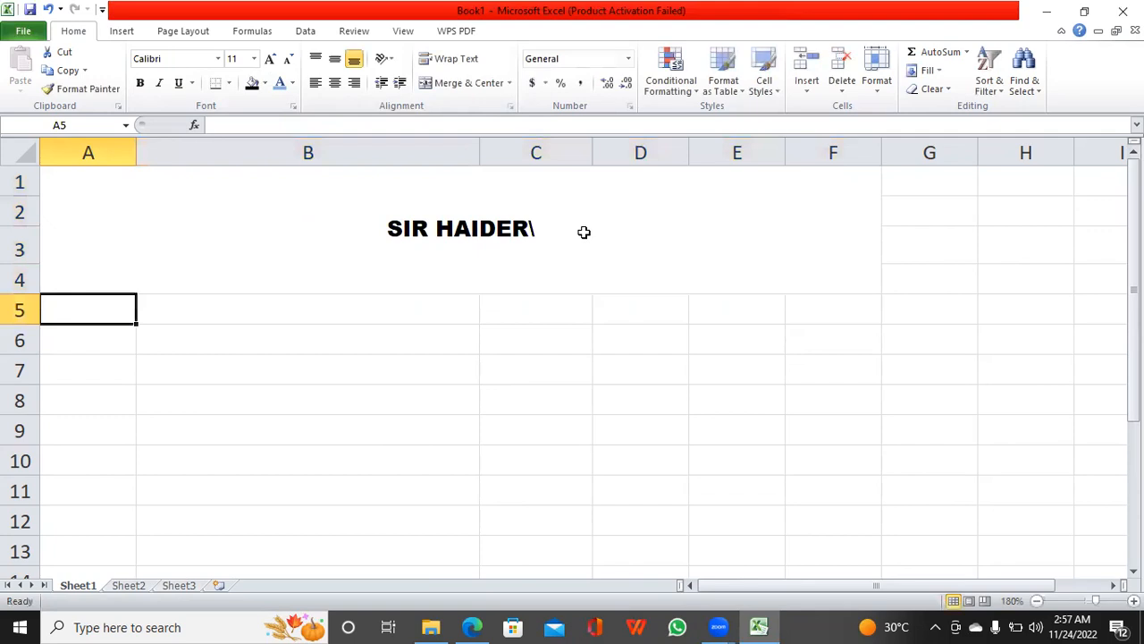
Remove the stray backslash from the end of the name in the merged heading.
click(592, 248)
double_click(592, 249)
key(BackSpace)
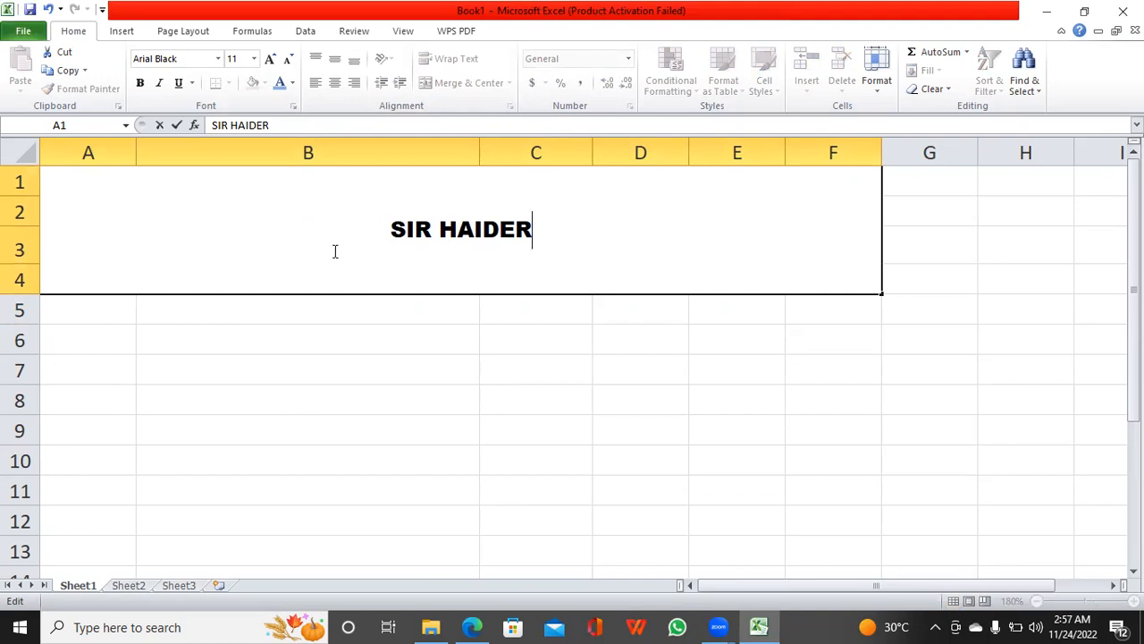
key(Return)
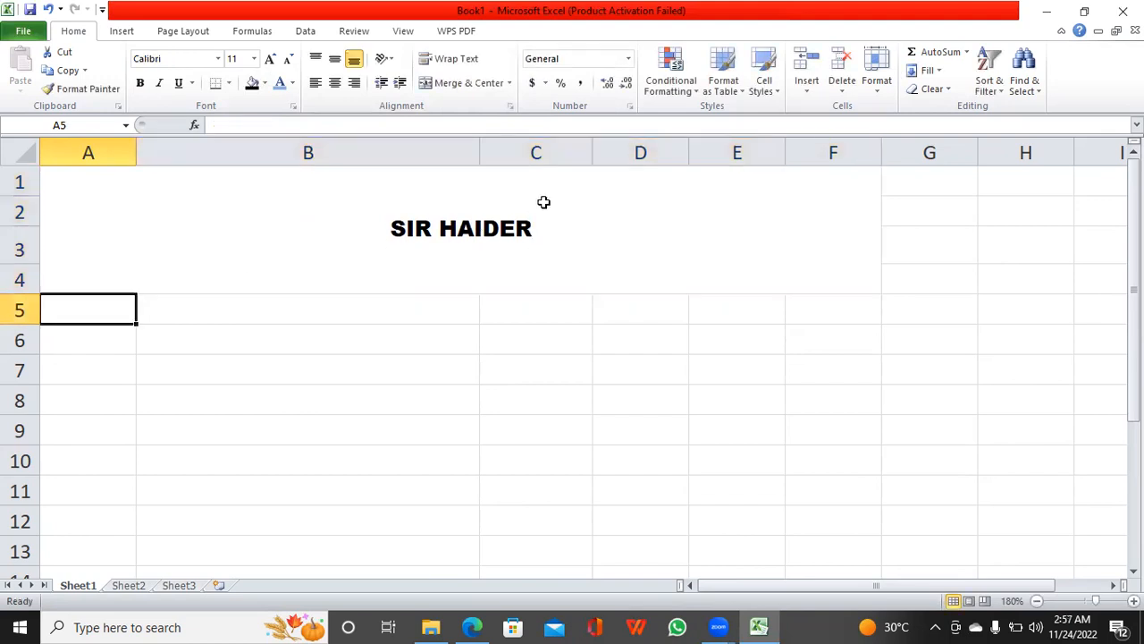
Enter "PROJECT NO" in cell A5 and auto-fit the width of column A to the text.
double_click(78, 305)
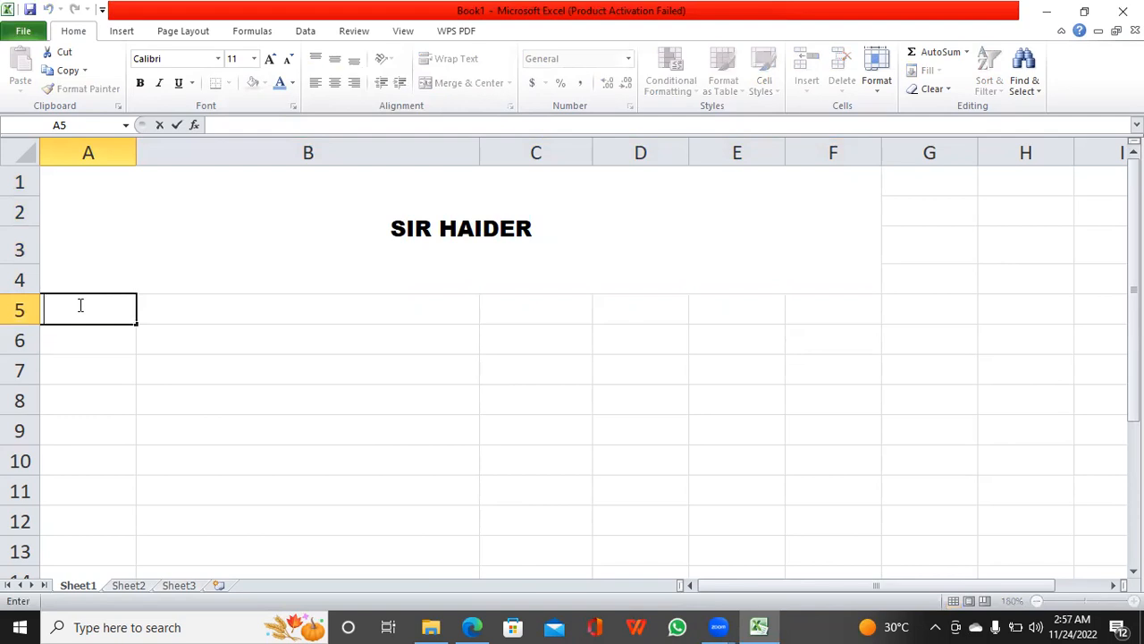
text(PROJECT )
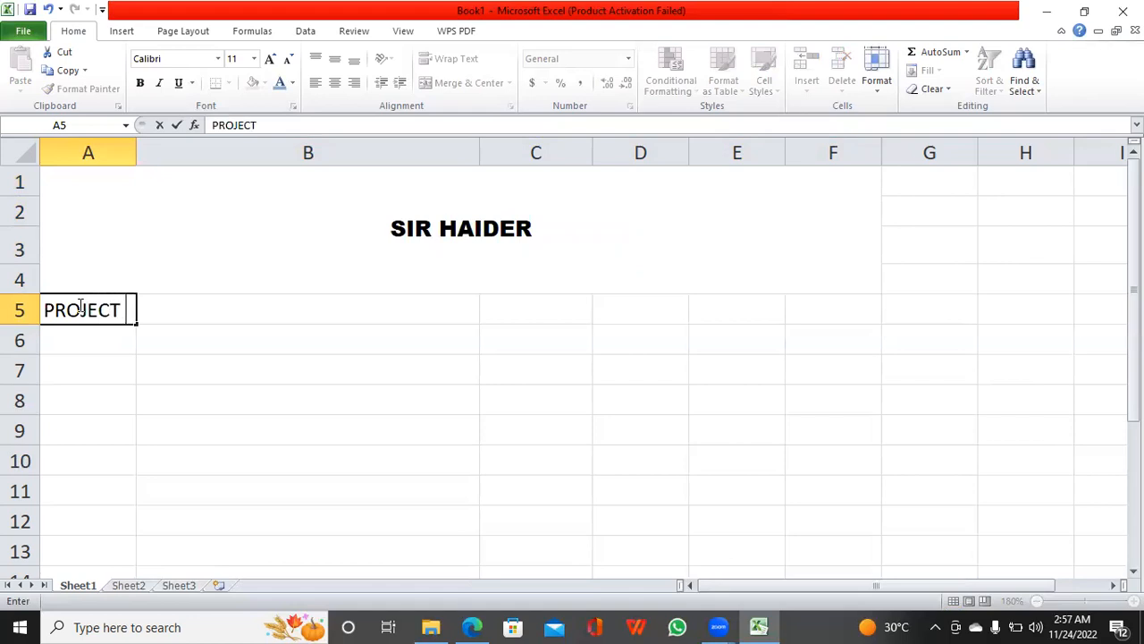
text(NO)
drag(129, 144, 105, 146)
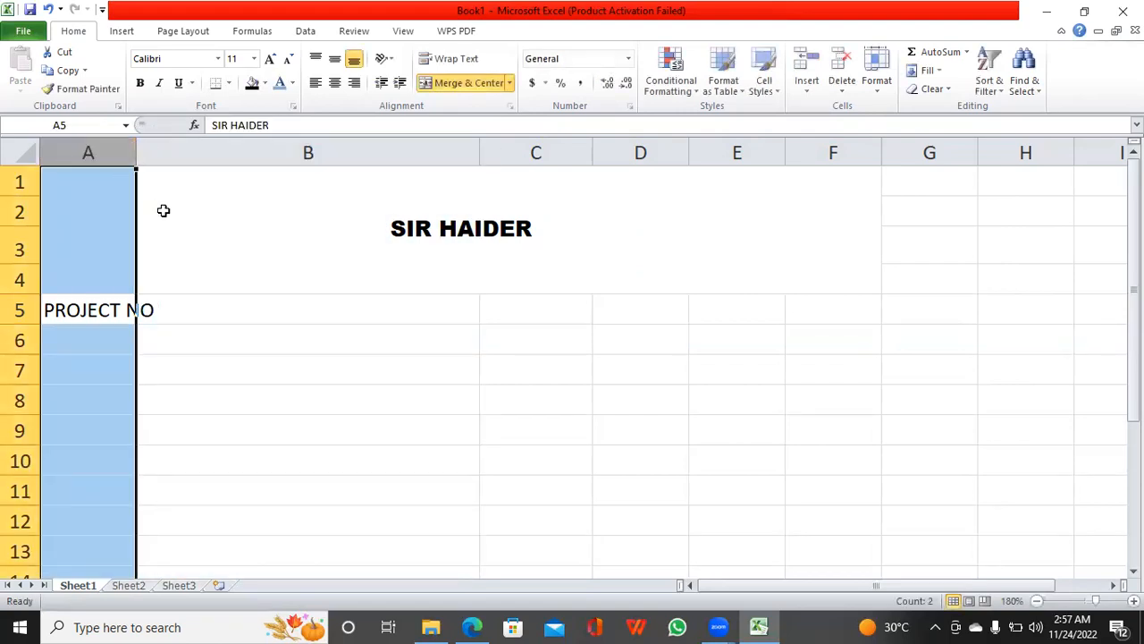
click(84, 310)
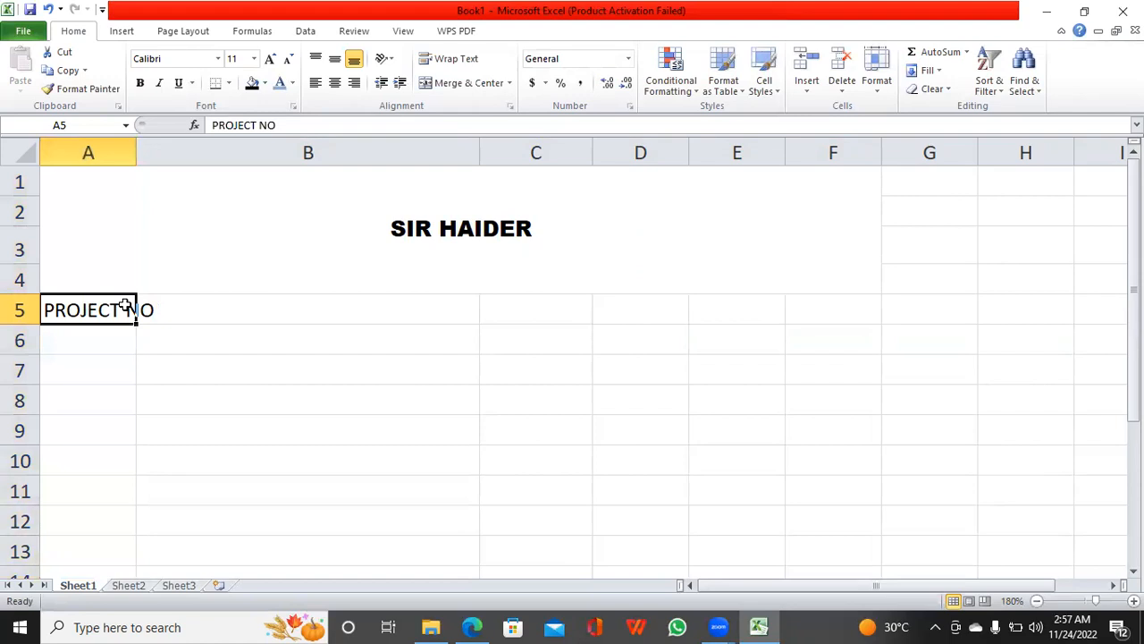
double_click(136, 153)
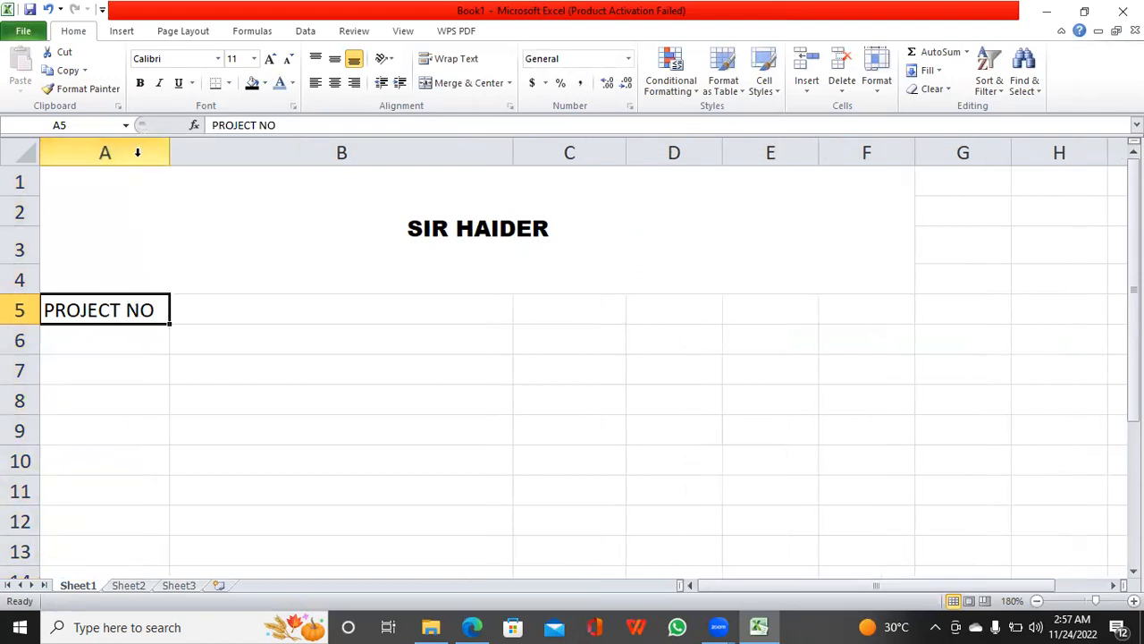
Enter the project number 1 in cell B5, next to the PROJECT NO label.
click(271, 375)
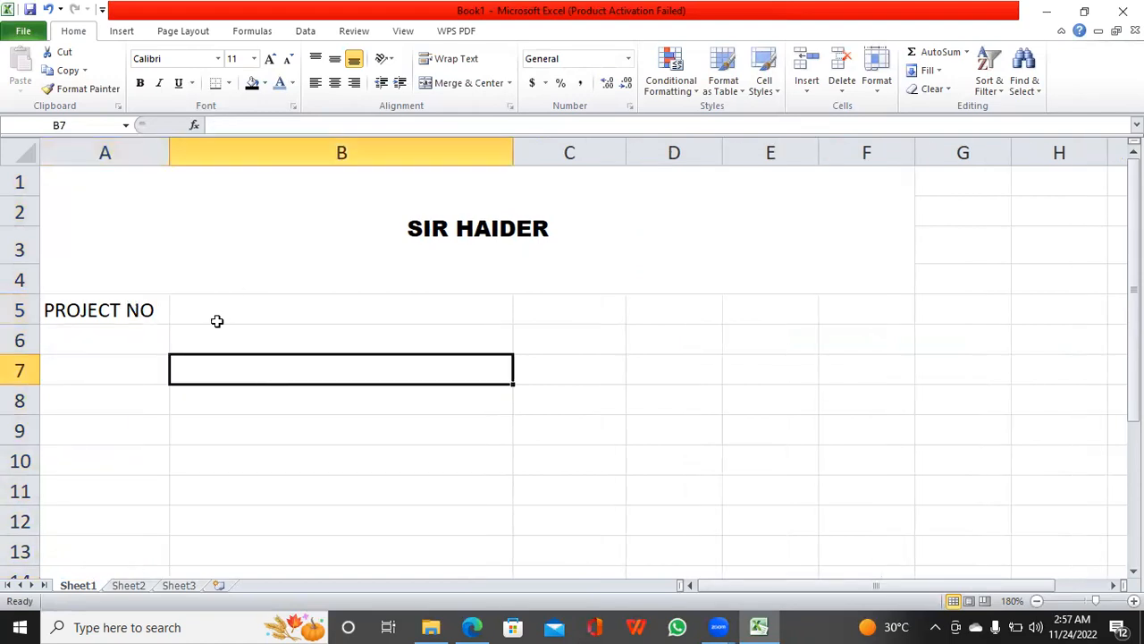
click(199, 307)
double_click(199, 307)
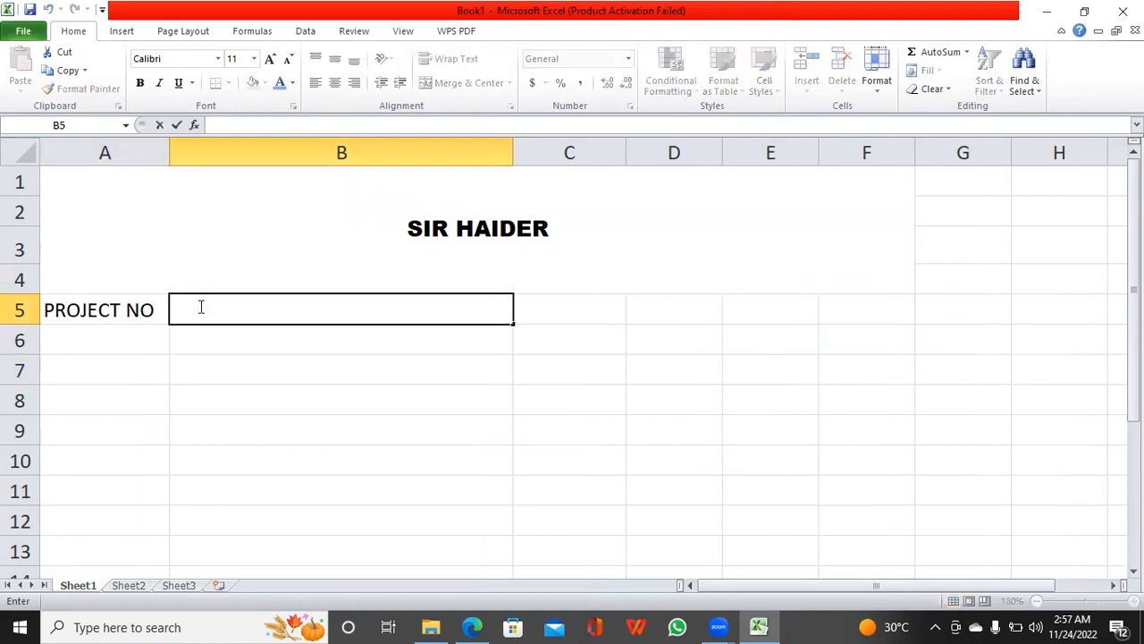
text(1)
click(376, 387)
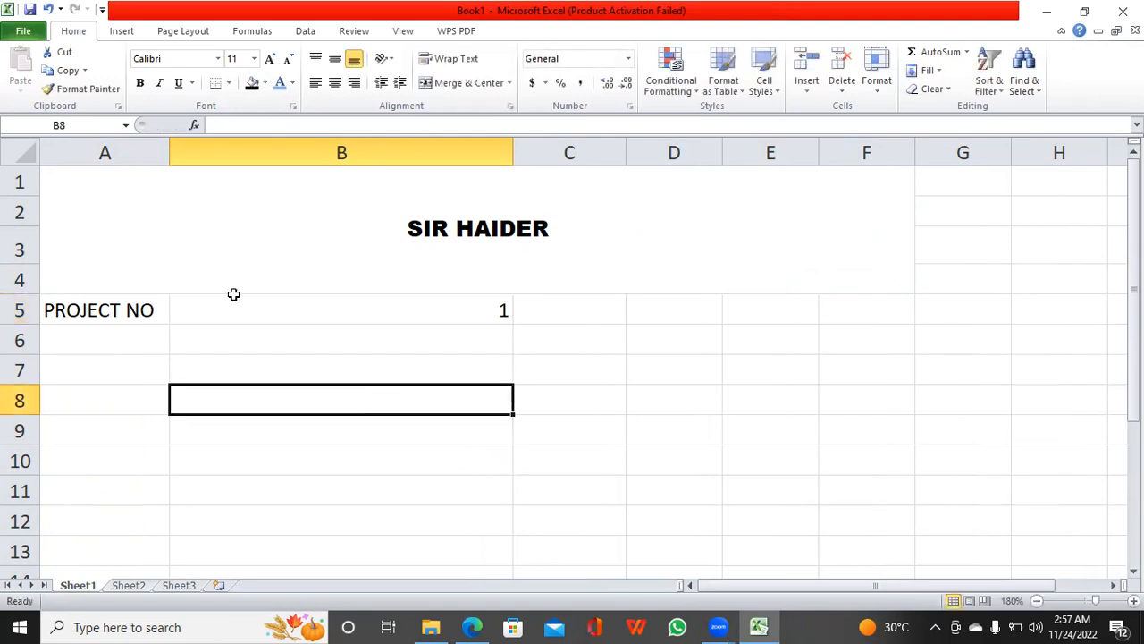
Center the contents of cells A5:B5 horizontally.
click(396, 312)
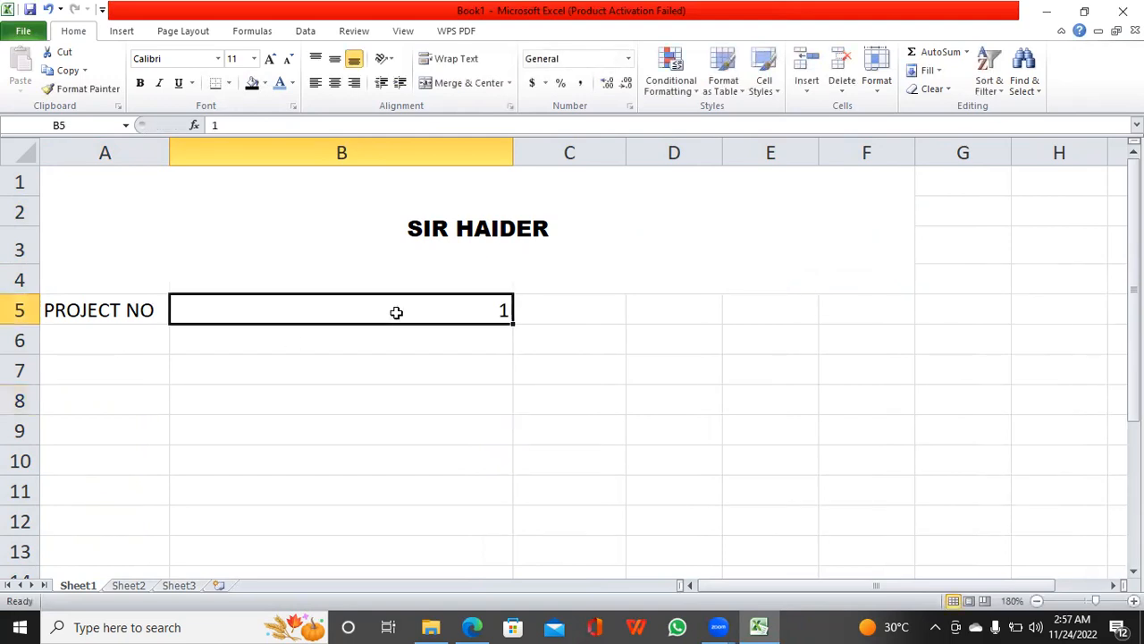
key(shift+Left)
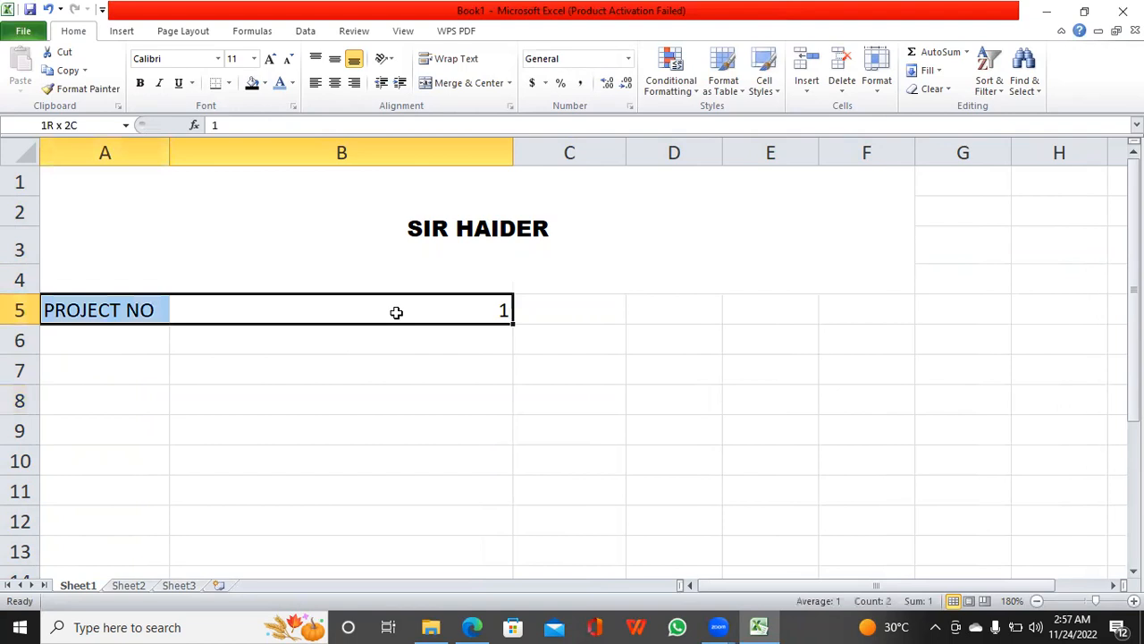
click(334, 82)
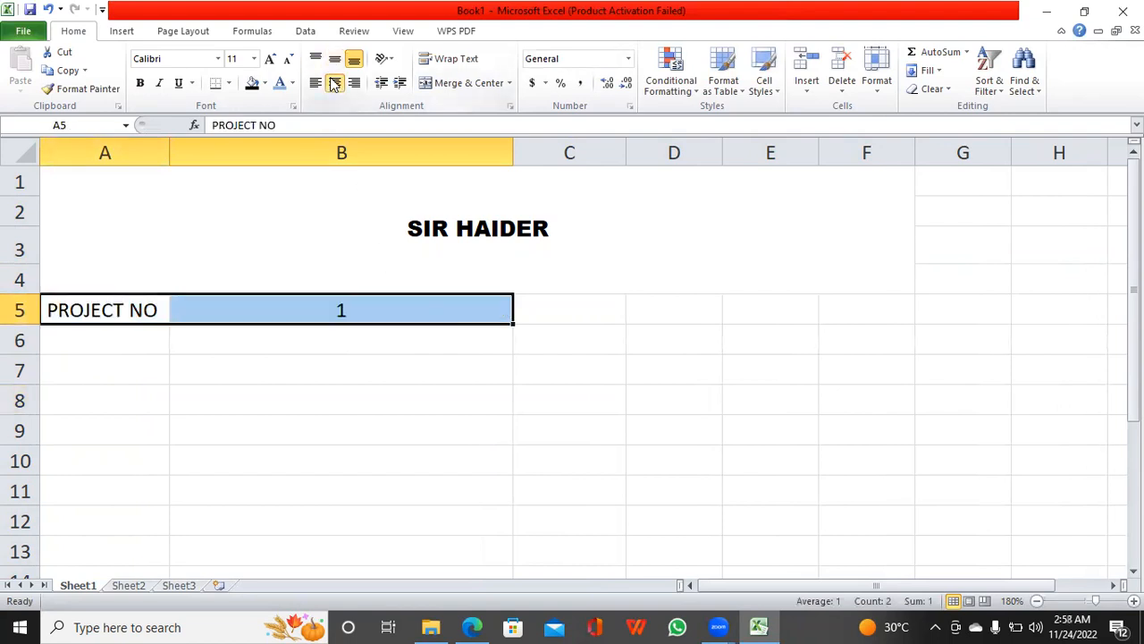
click(440, 394)
double_click(440, 394)
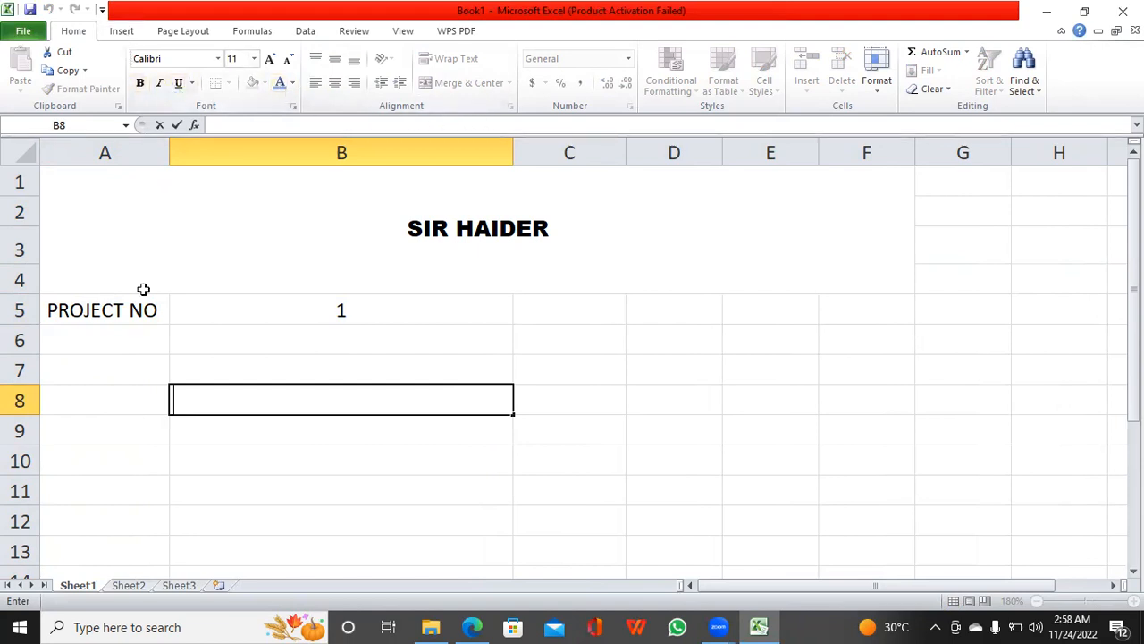
Make the heading in merged cell A1:F4 italic and bold, and toggle its single underline on and off.
click(386, 258)
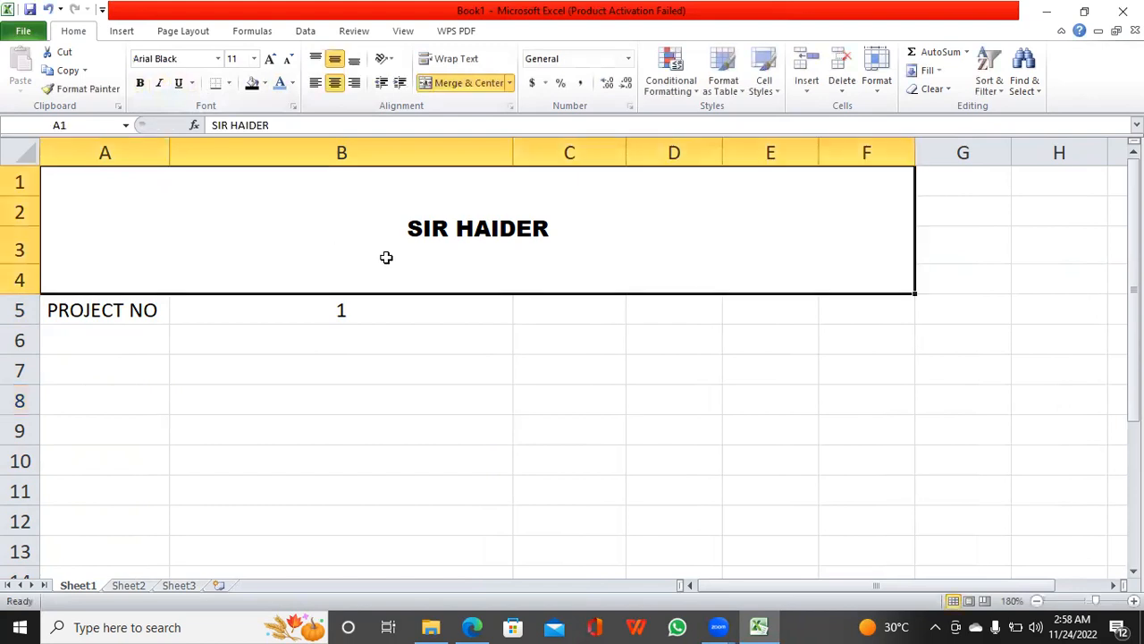
click(159, 83)
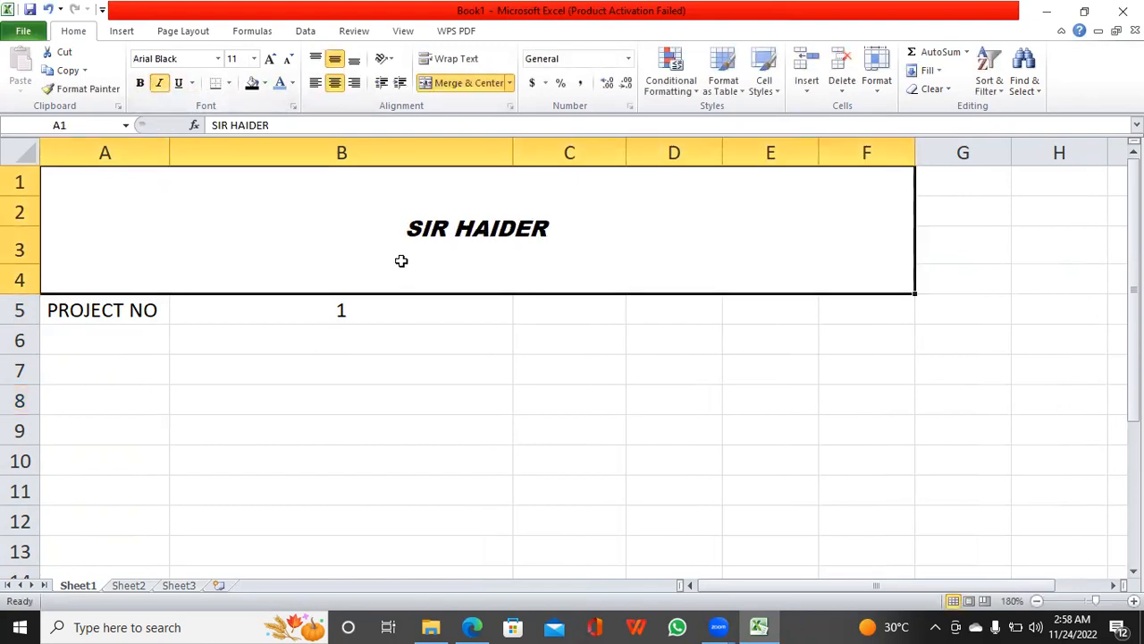
click(141, 83)
click(177, 83)
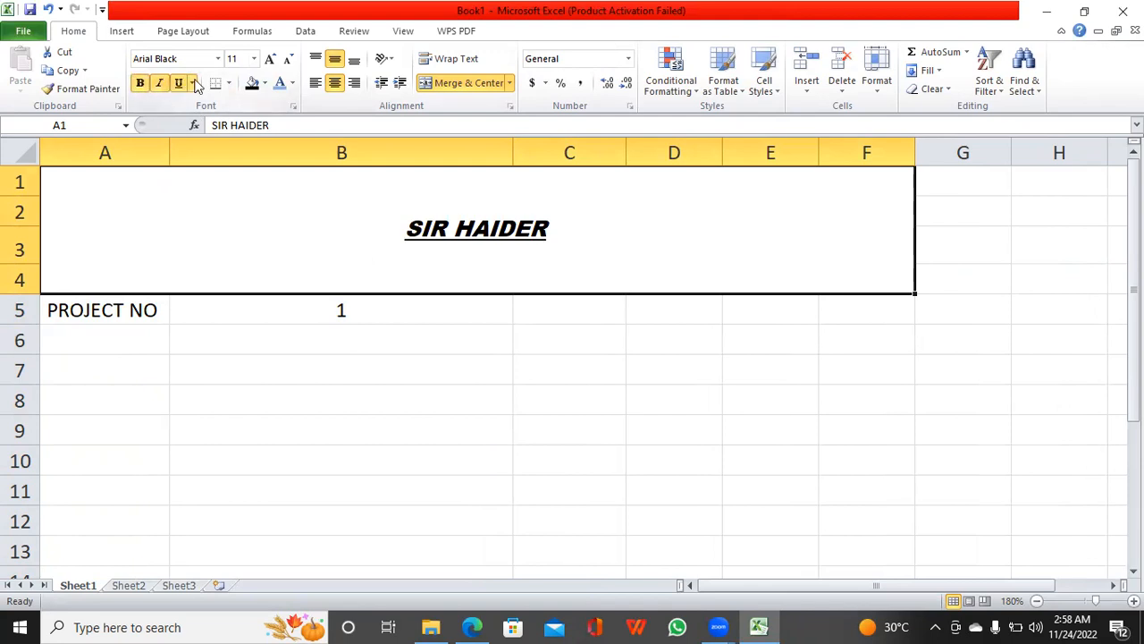
click(192, 84)
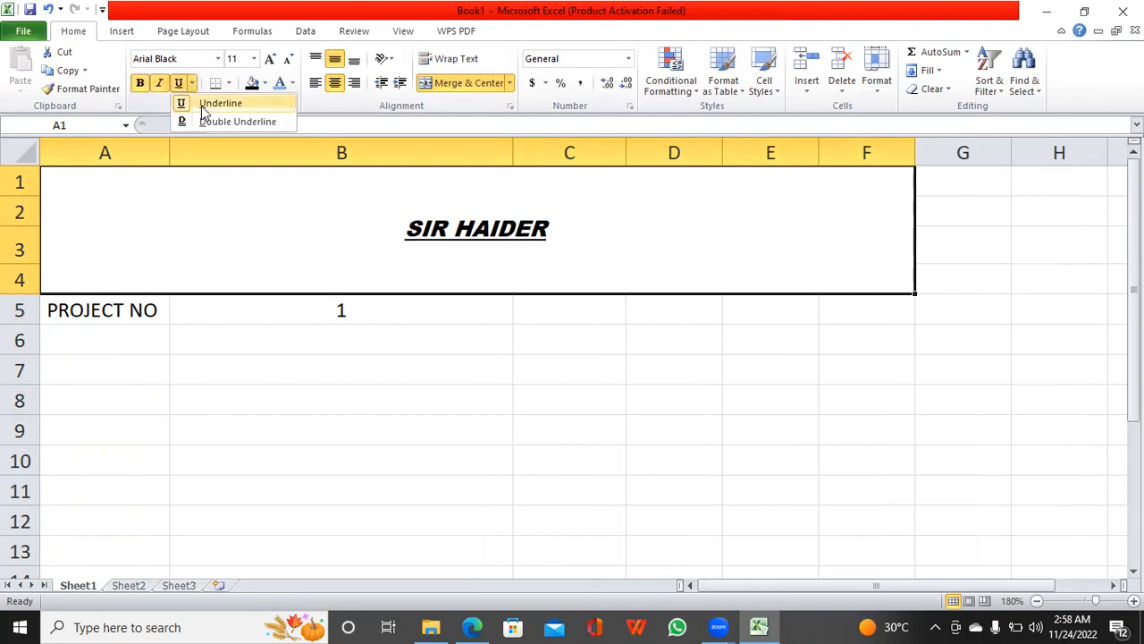
click(196, 105)
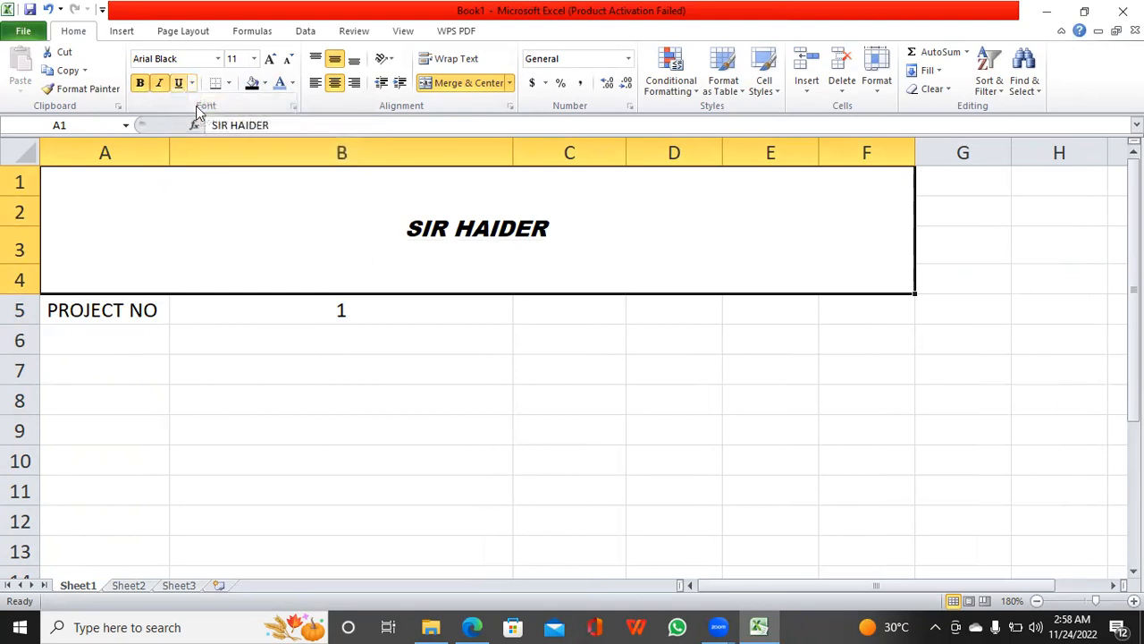